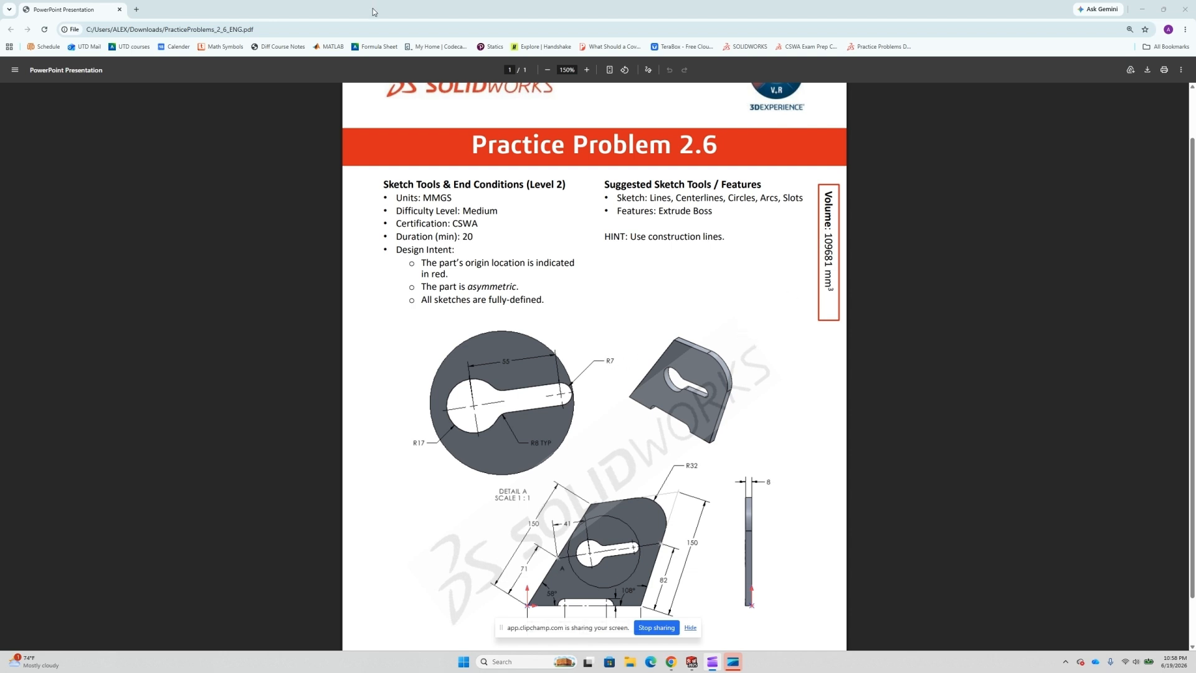
Switch to the empty part in SOLIDWORKS and set the document units to MMGS (millimeter, gram, second)
left_click_drag(55, 9, 0, 38)
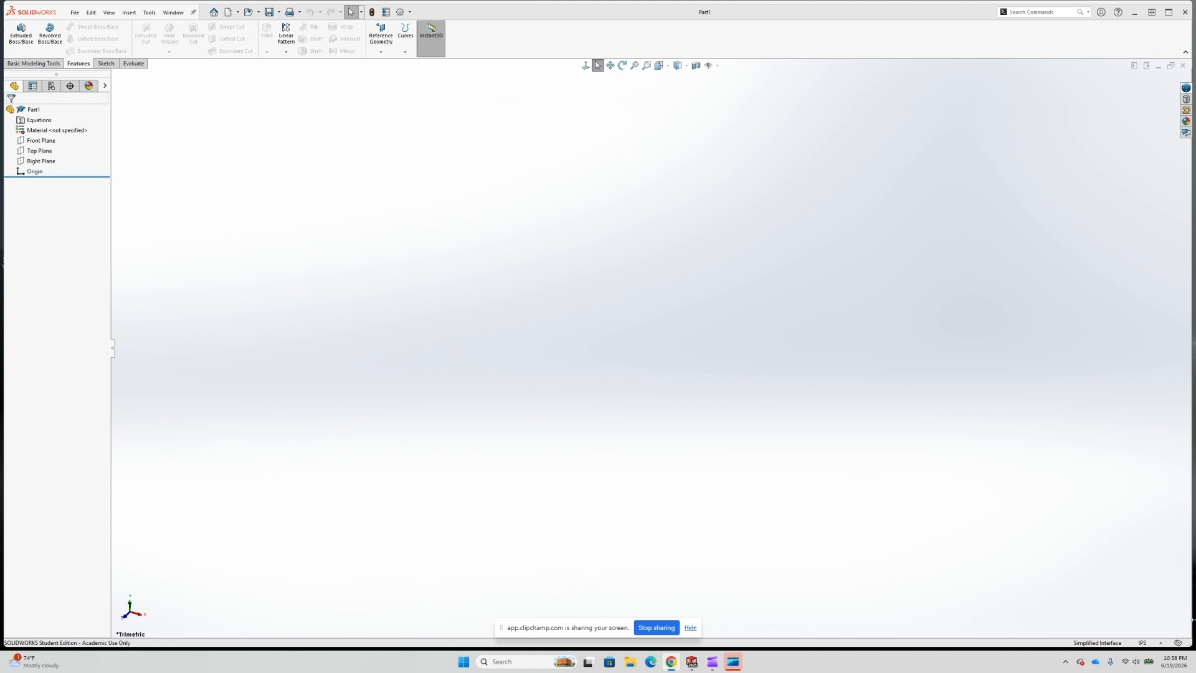
left_click(1145, 643)
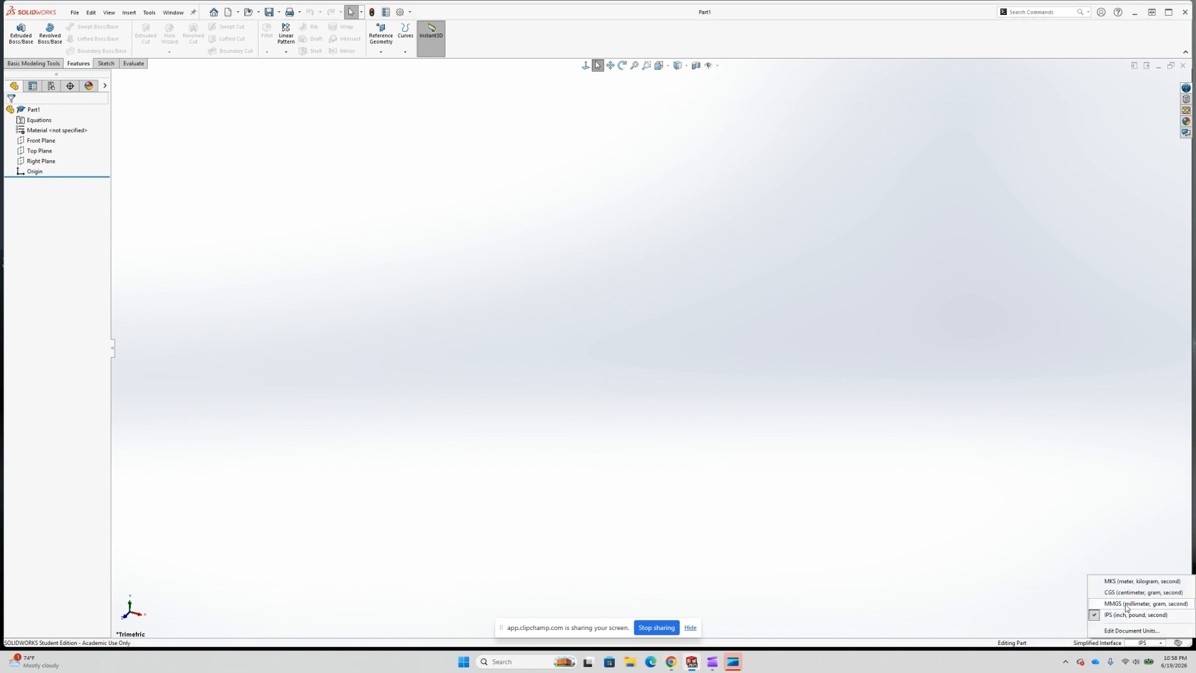
left_click(1128, 604)
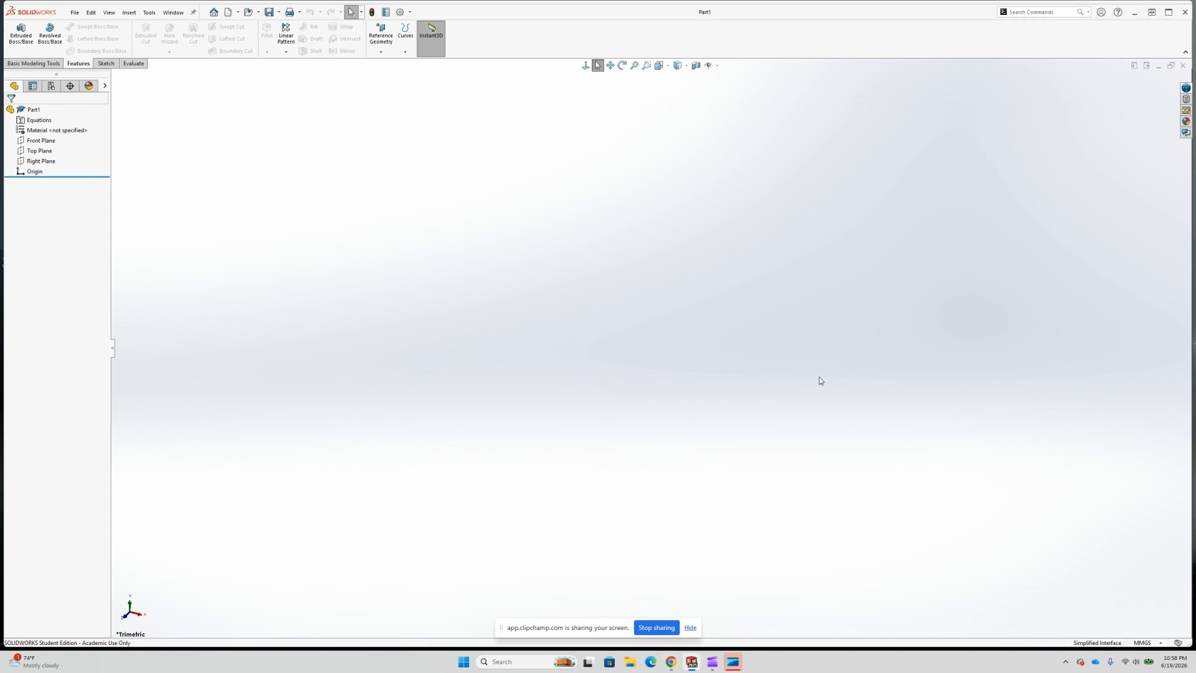
Start a new sketch on the Front Plane
left_click(106, 63)
left_click(17, 31)
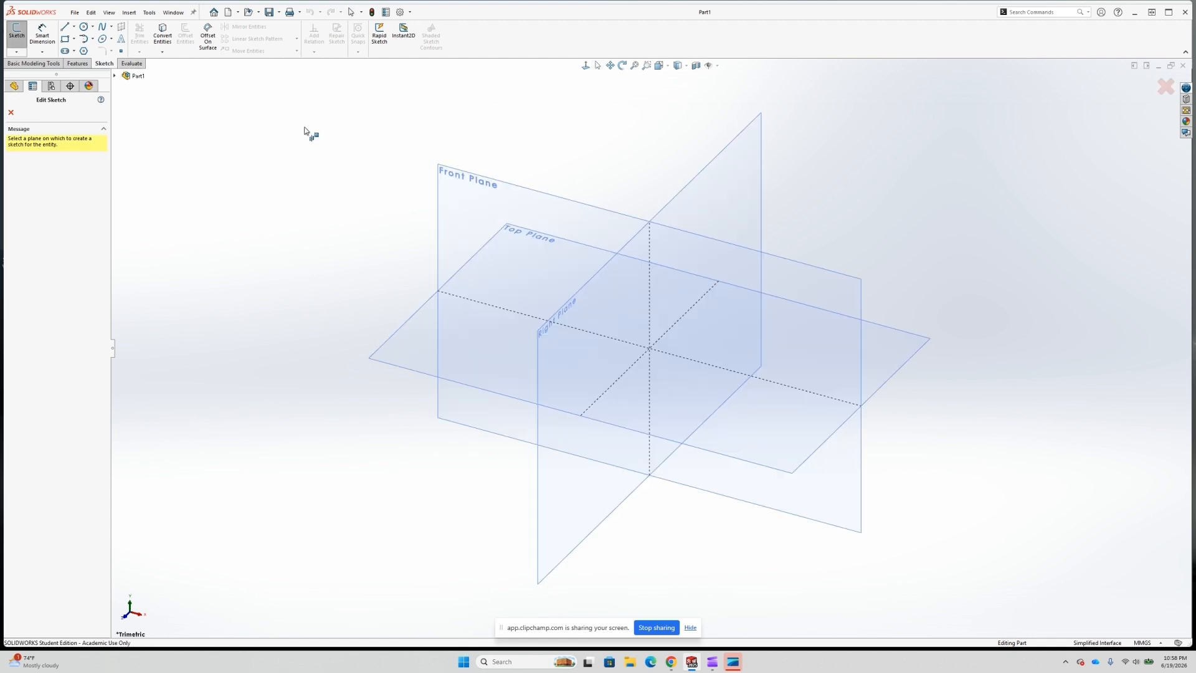
left_click(578, 215)
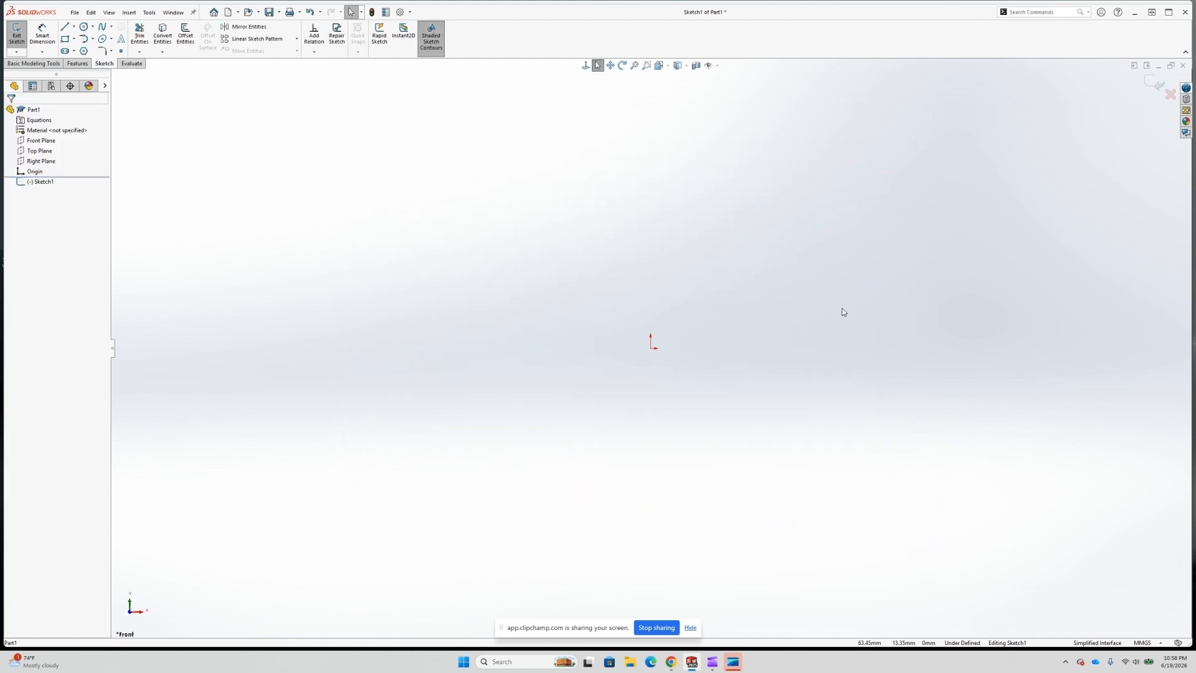
Sketch a slanted line from the origin, rising to the right at about 67°
scroll(928, 239, "down", 3)
left_click(63, 27)
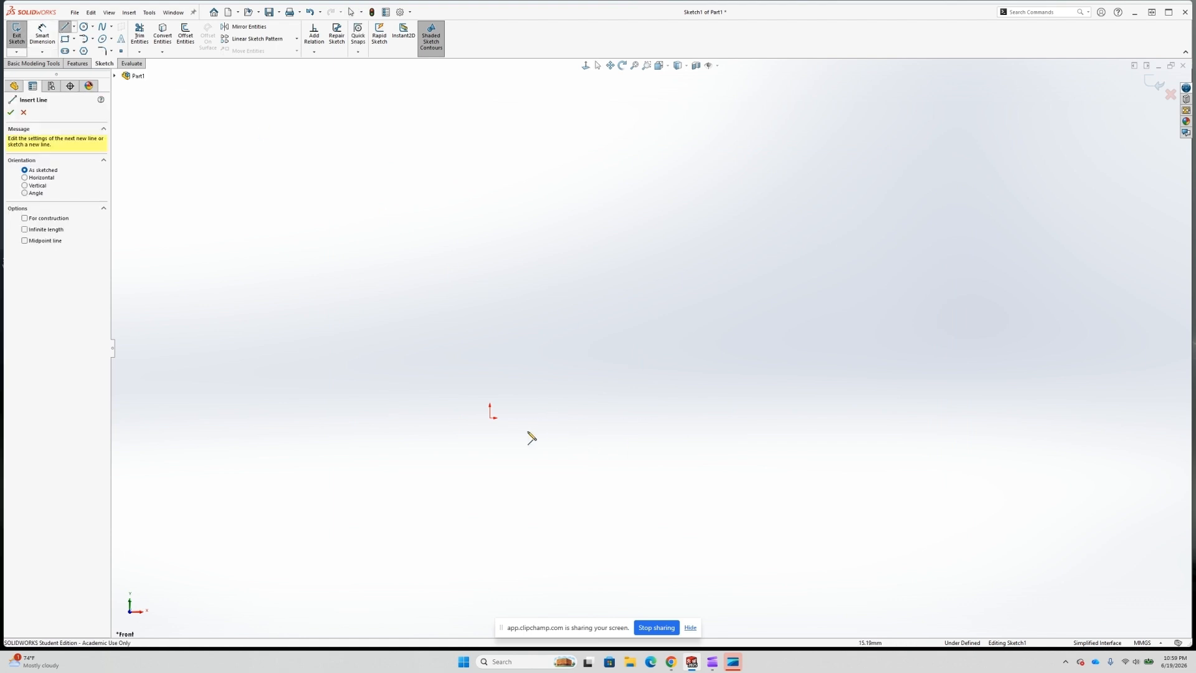
left_click(491, 418)
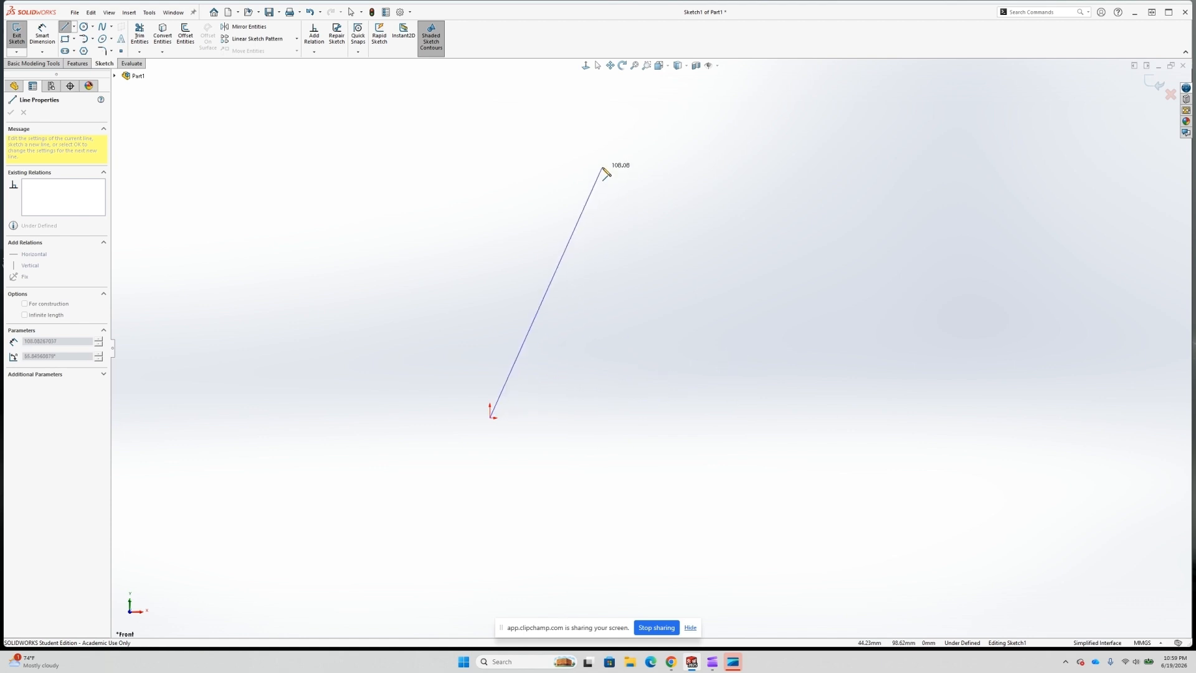
left_click(598, 162)
key("Escape")
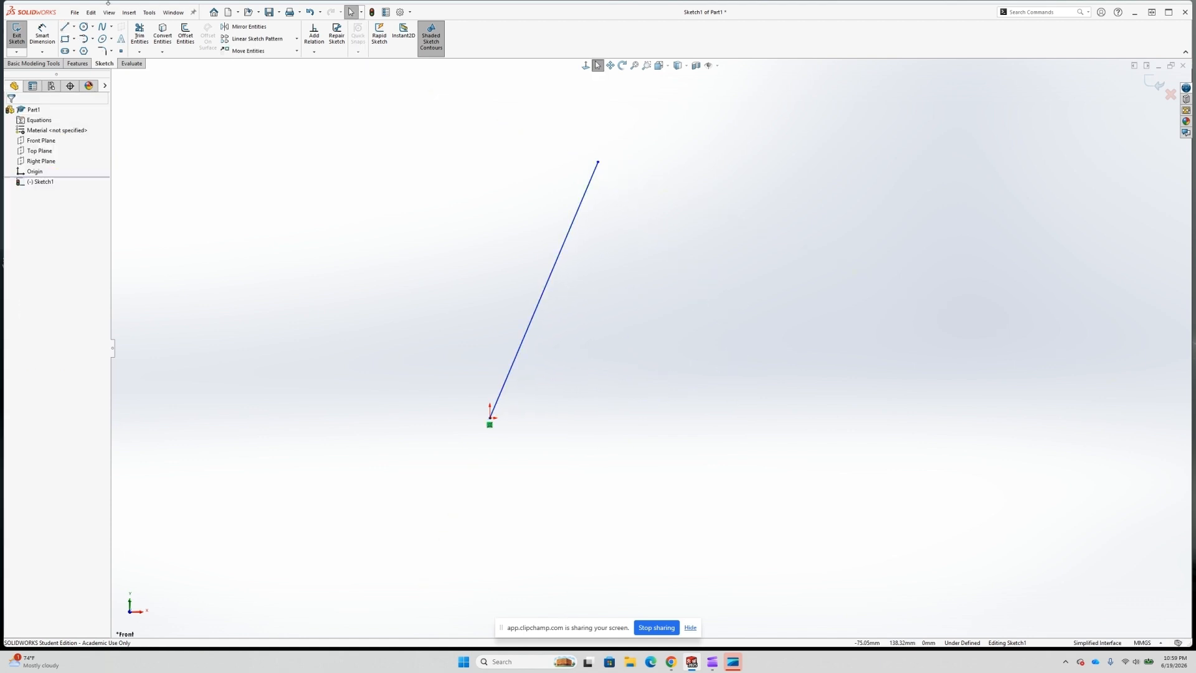
Sketch a horizontal base line about 149 mm long from the origin to the right
left_click(65, 27)
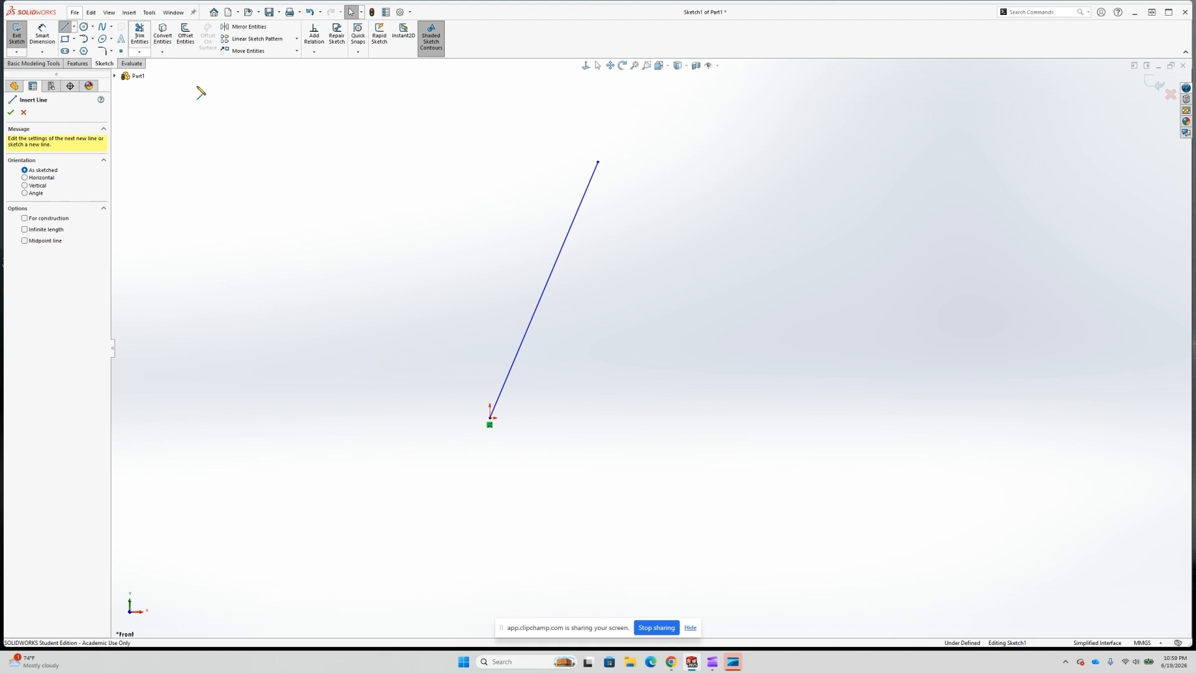
left_click(491, 418)
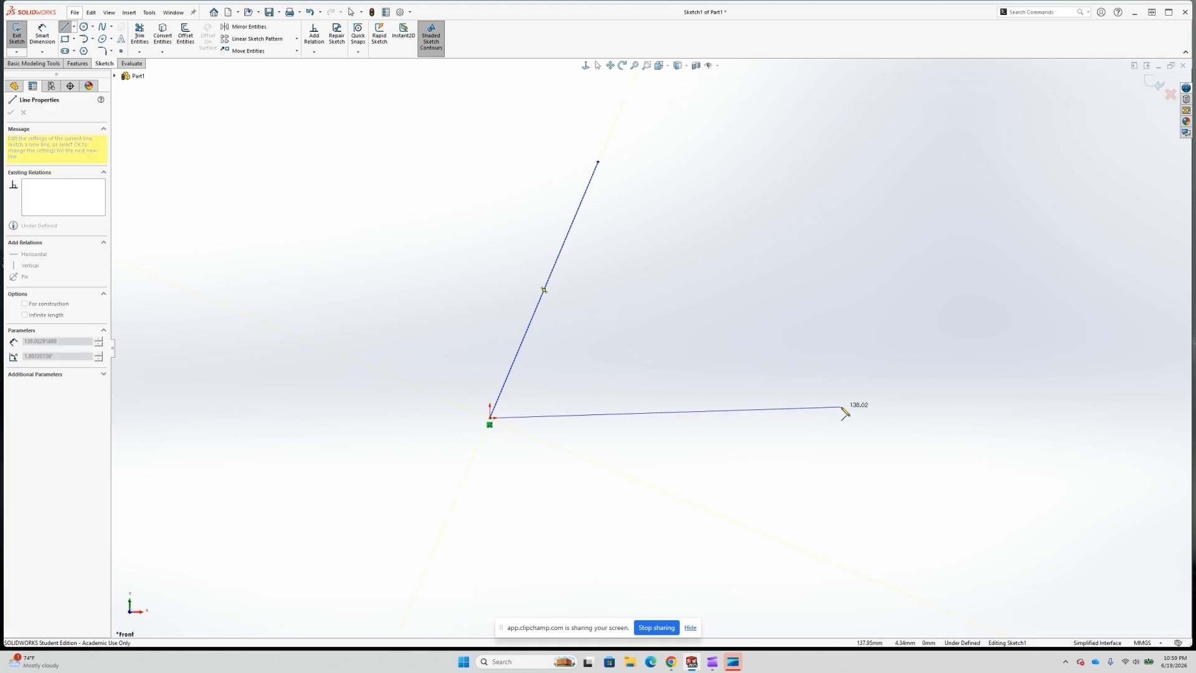
left_click(870, 418)
key("Escape")
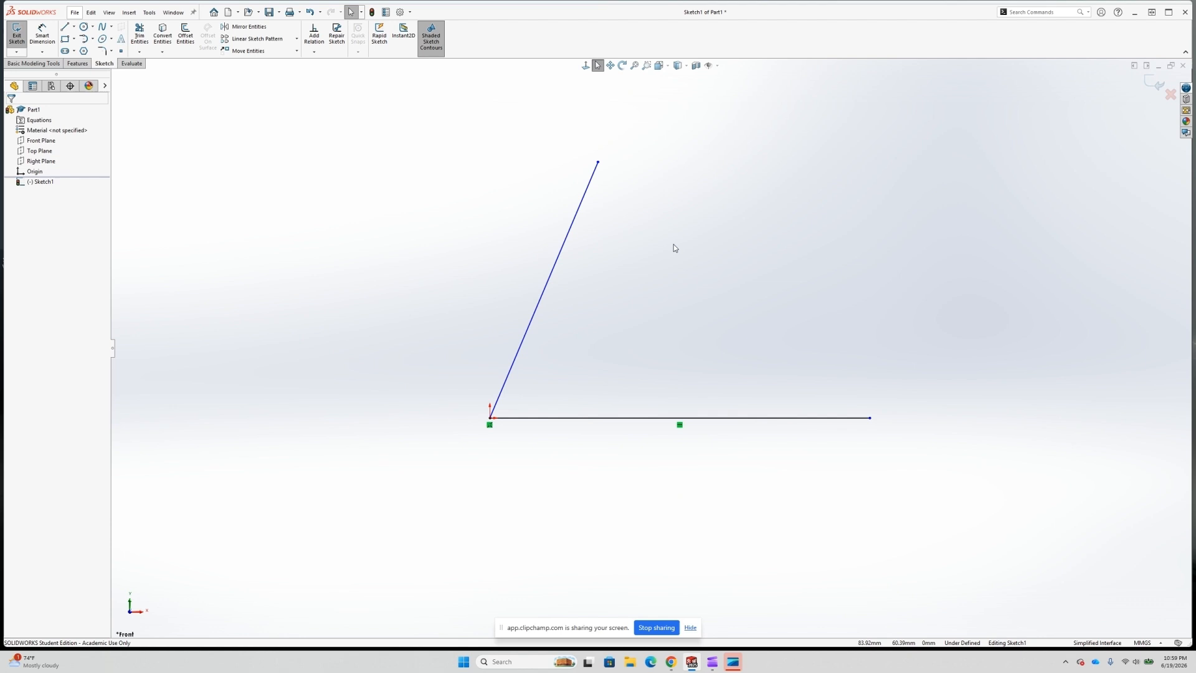
Dimension the horizontal base line to a length of 142 mm
left_click(42, 32)
left_click(655, 418)
left_click(721, 466)
type("142")
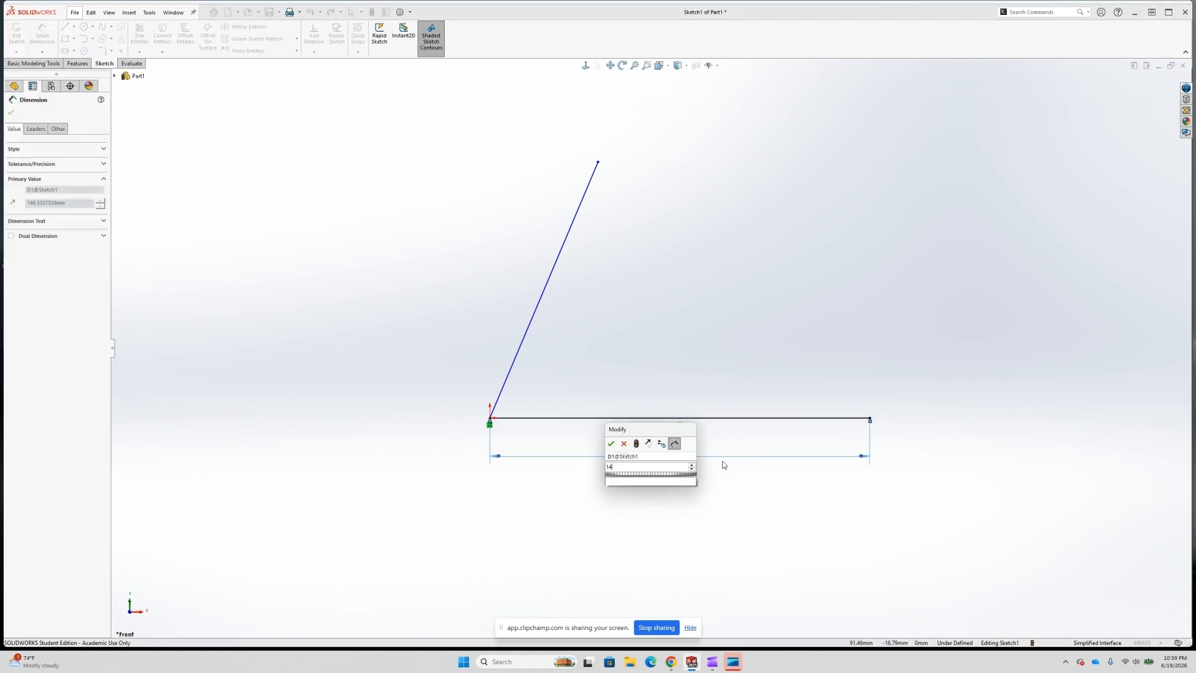
key("Return")
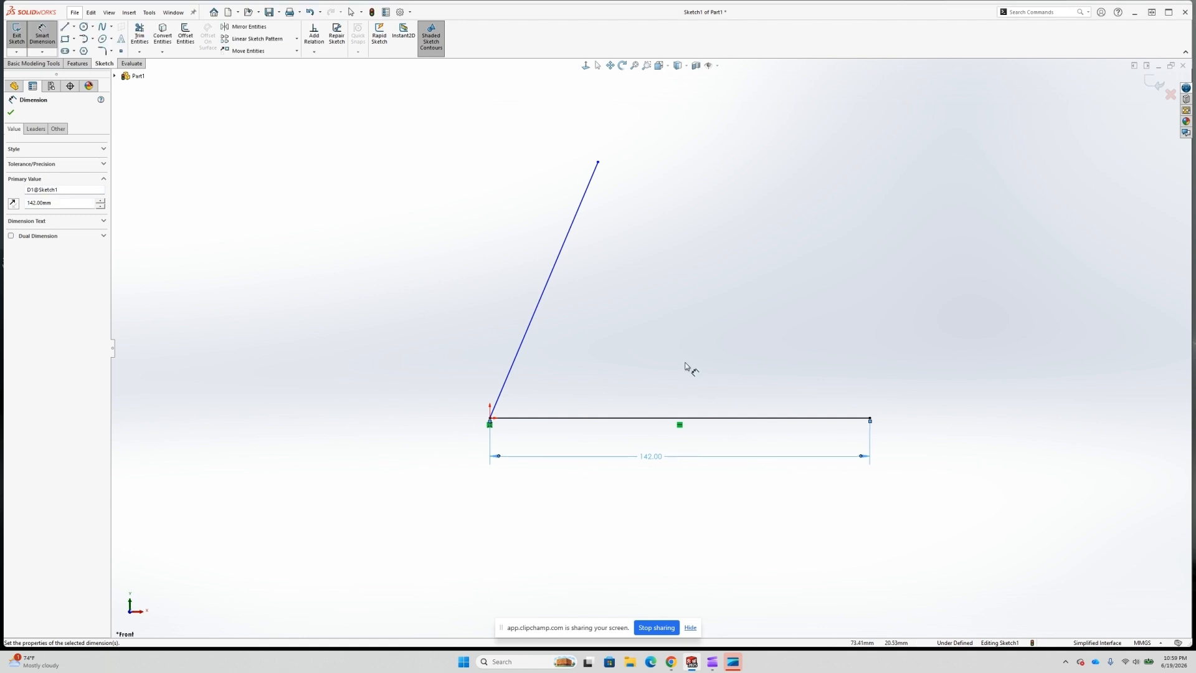
key("Escape")
Dimension the angle between the base line and the slanted line at the origin to 58°
left_click(42, 32)
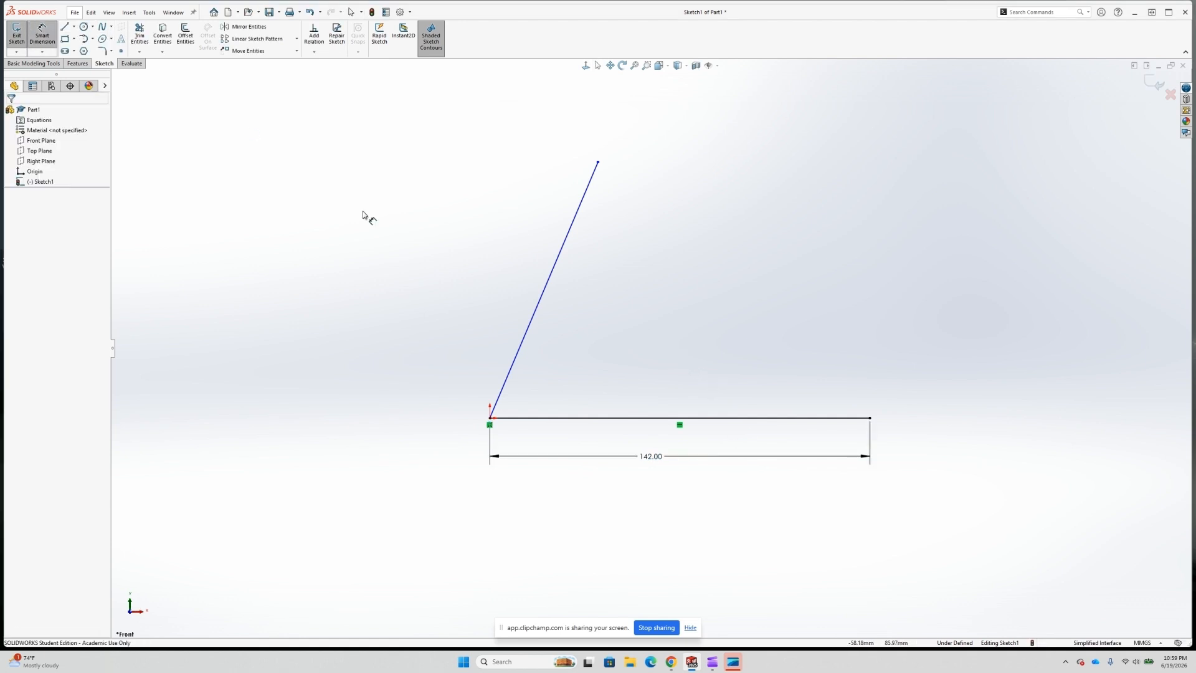
left_click(540, 418)
left_click(510, 370)
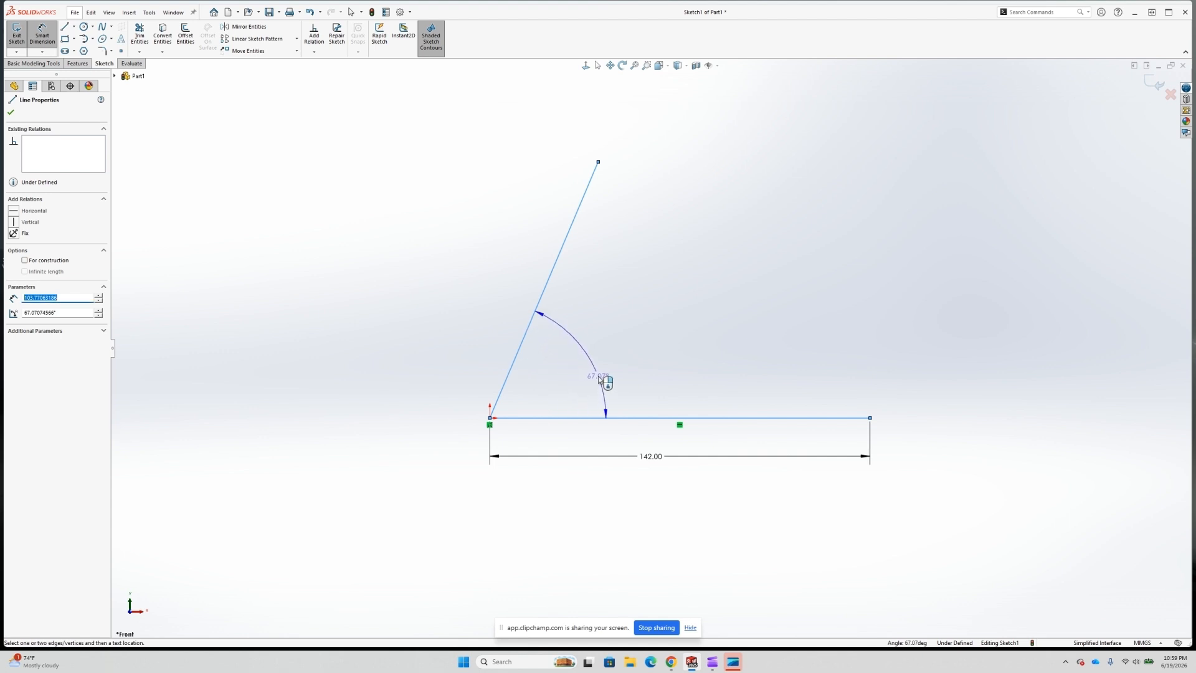
left_click(599, 377)
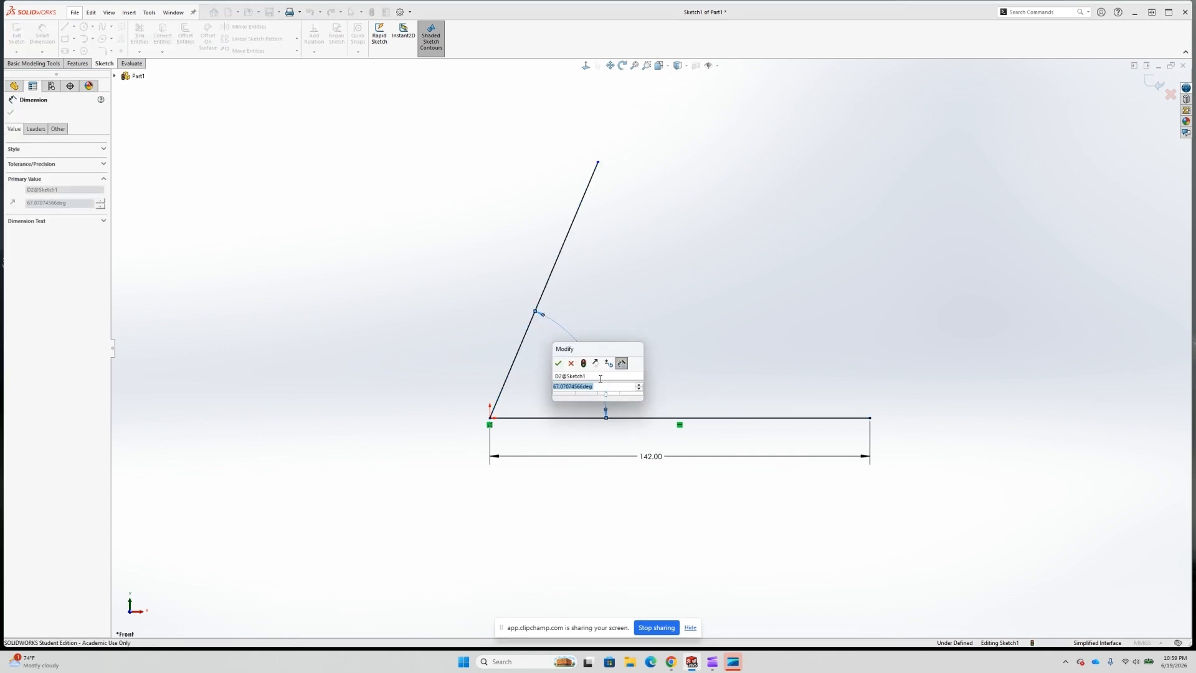
type("58")
key("Return")
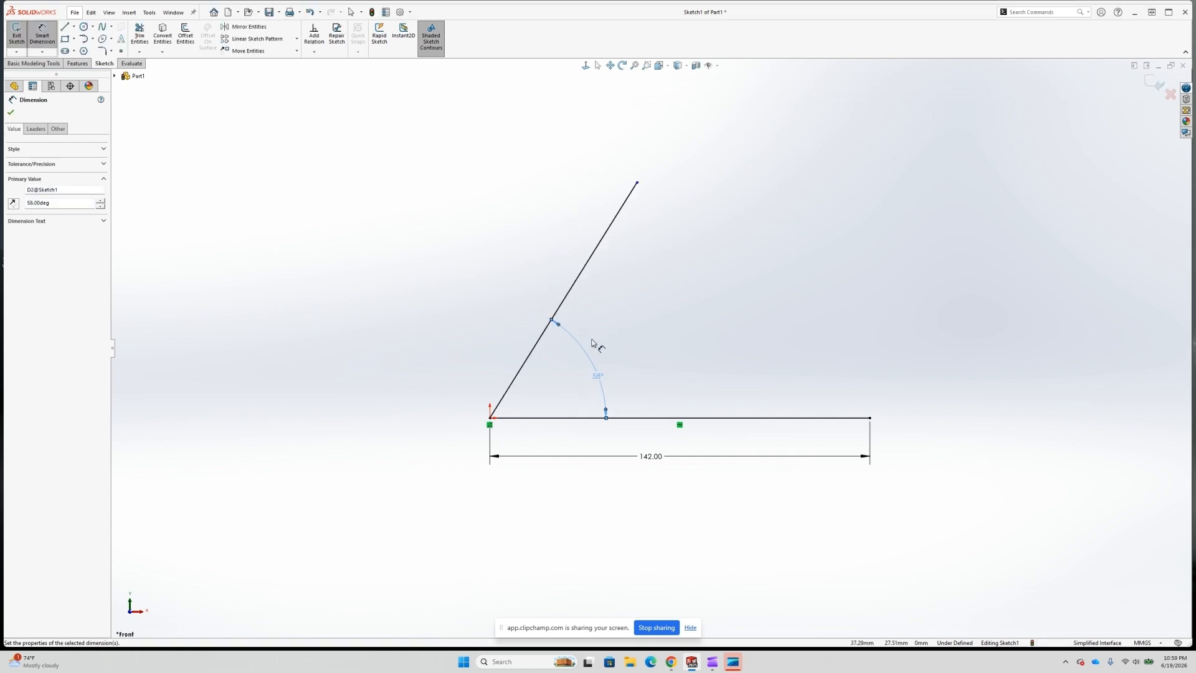
Dimension the slanted line from the origin to a length of 150 mm
left_click(594, 260)
left_click(536, 240)
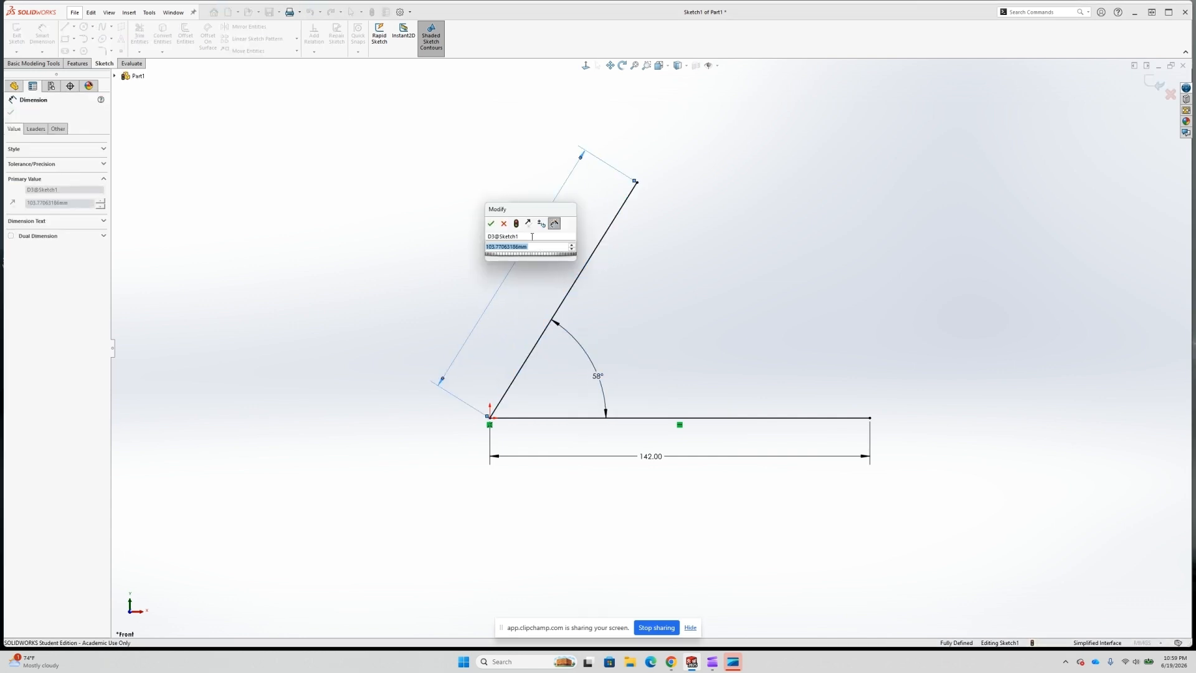
type("150")
key("Return")
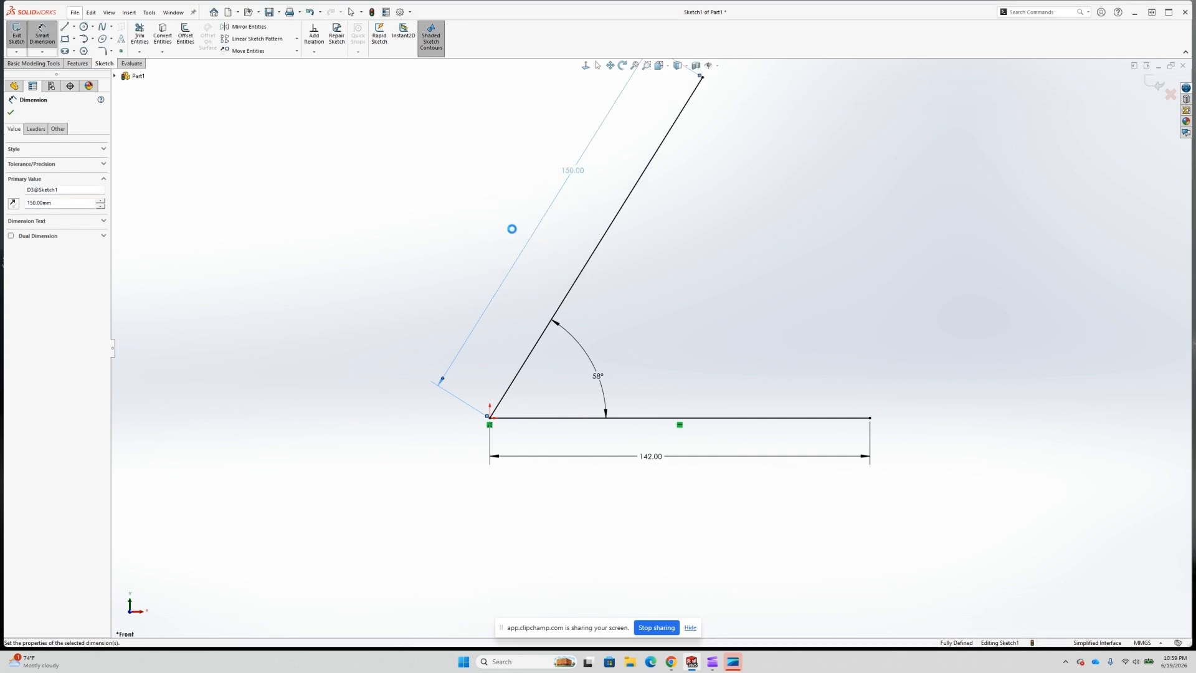
scroll(685, 262, "up", 3)
scroll(971, 262, "down", 2)
key("Escape")
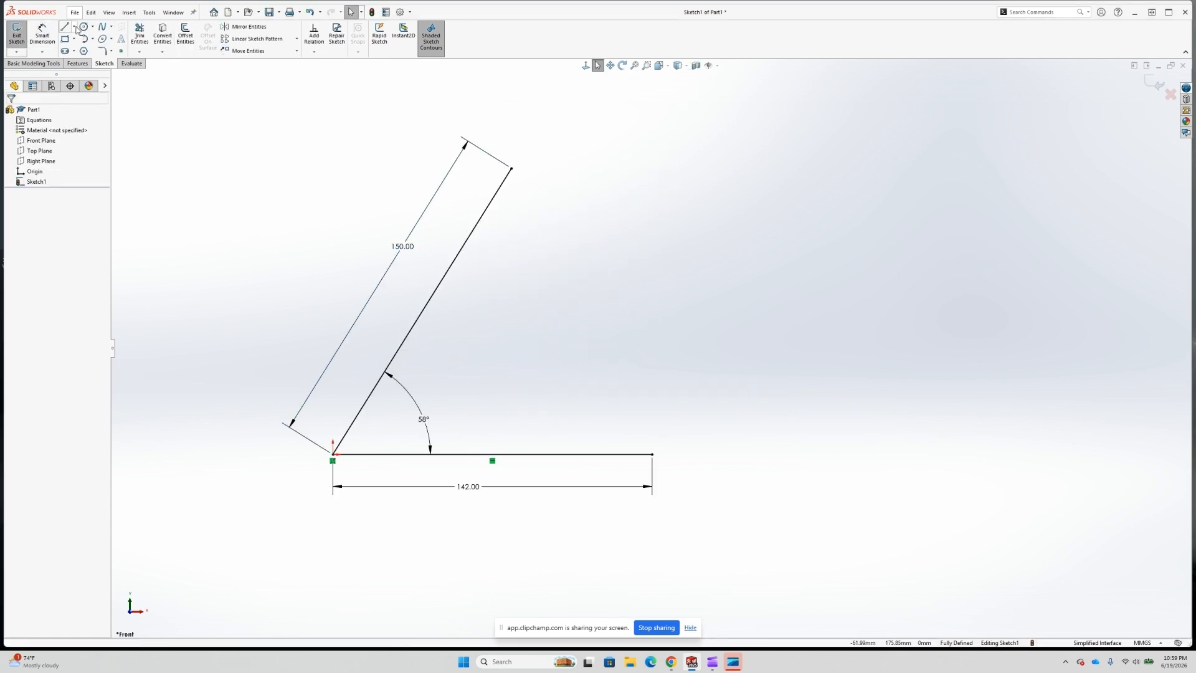
Sketch a second slanted line about 122 mm long, rising to the right from the base line's right endpoint
left_click(65, 27)
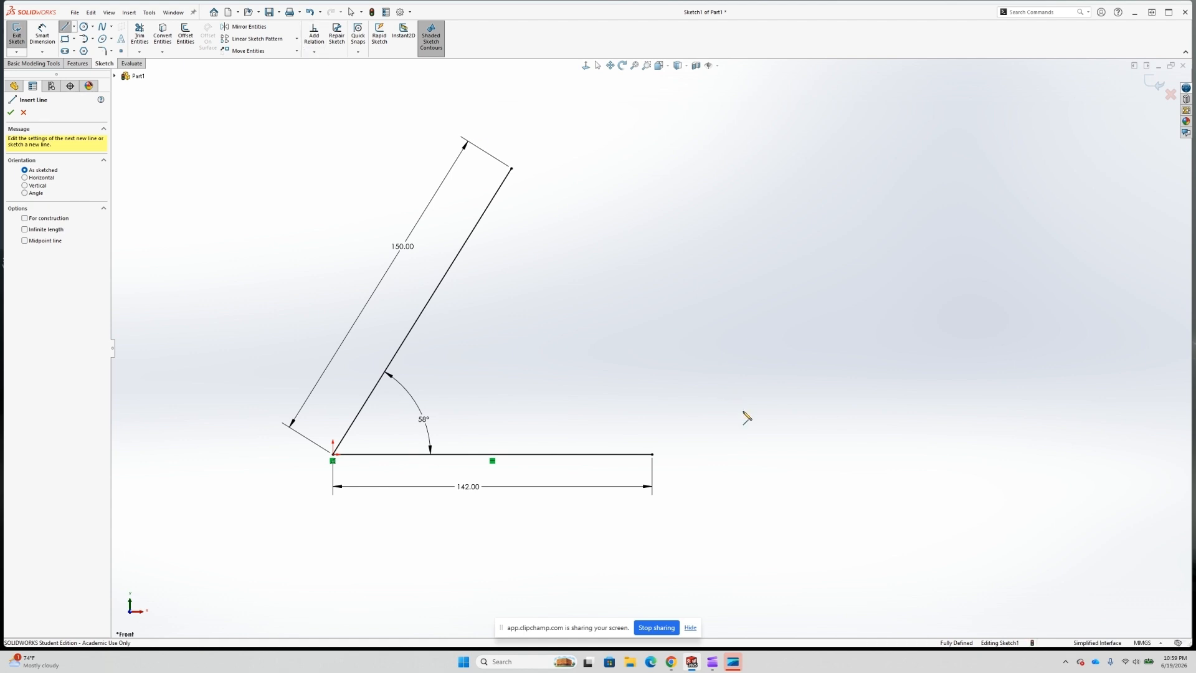
left_click(653, 456)
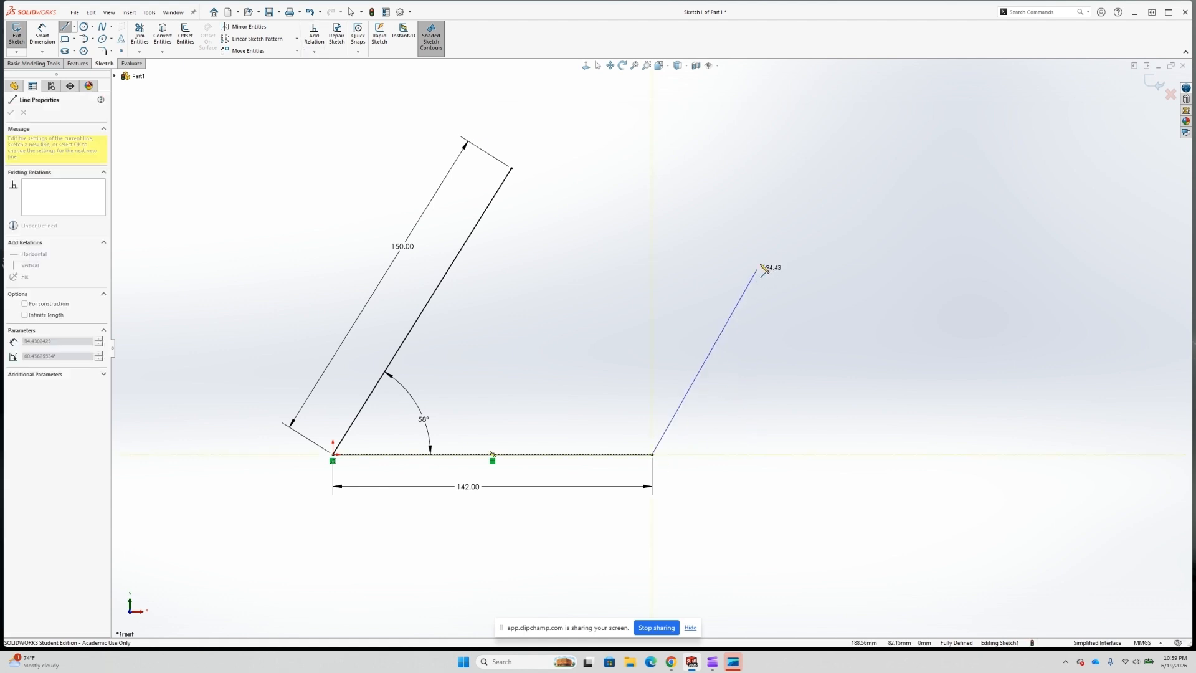
left_click(796, 222)
key("Escape")
Dimension the inside angle between the base line and the right slanted line to 108°
key("d")
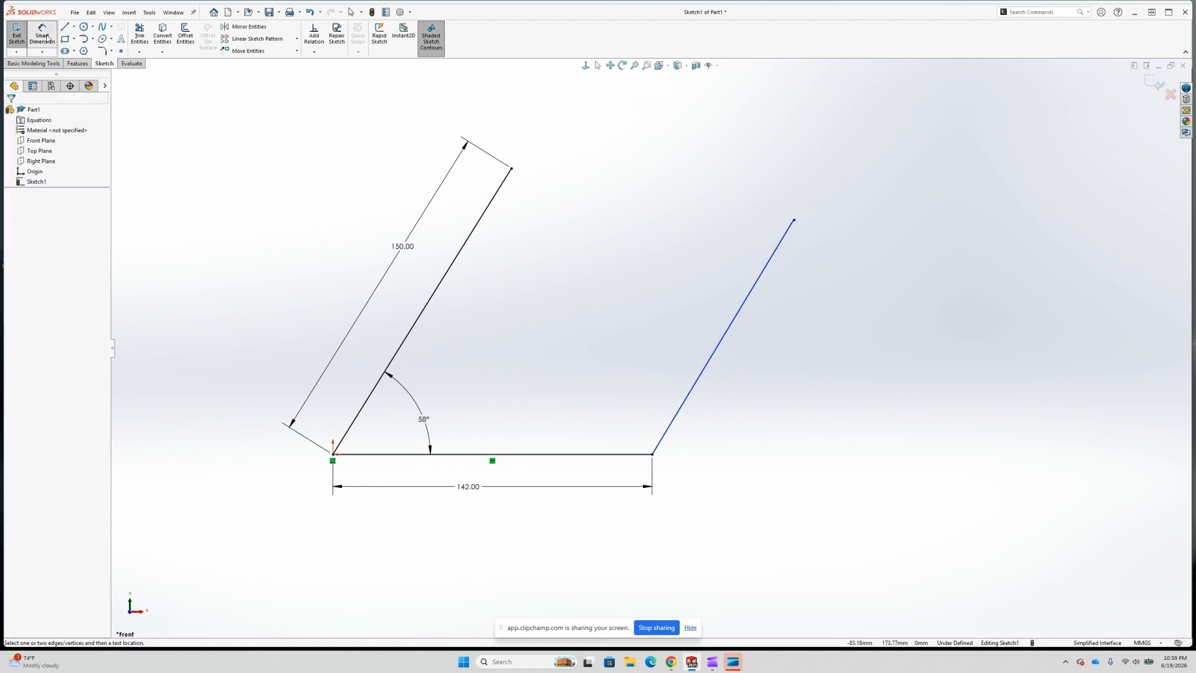
left_click(689, 399)
left_click(622, 455)
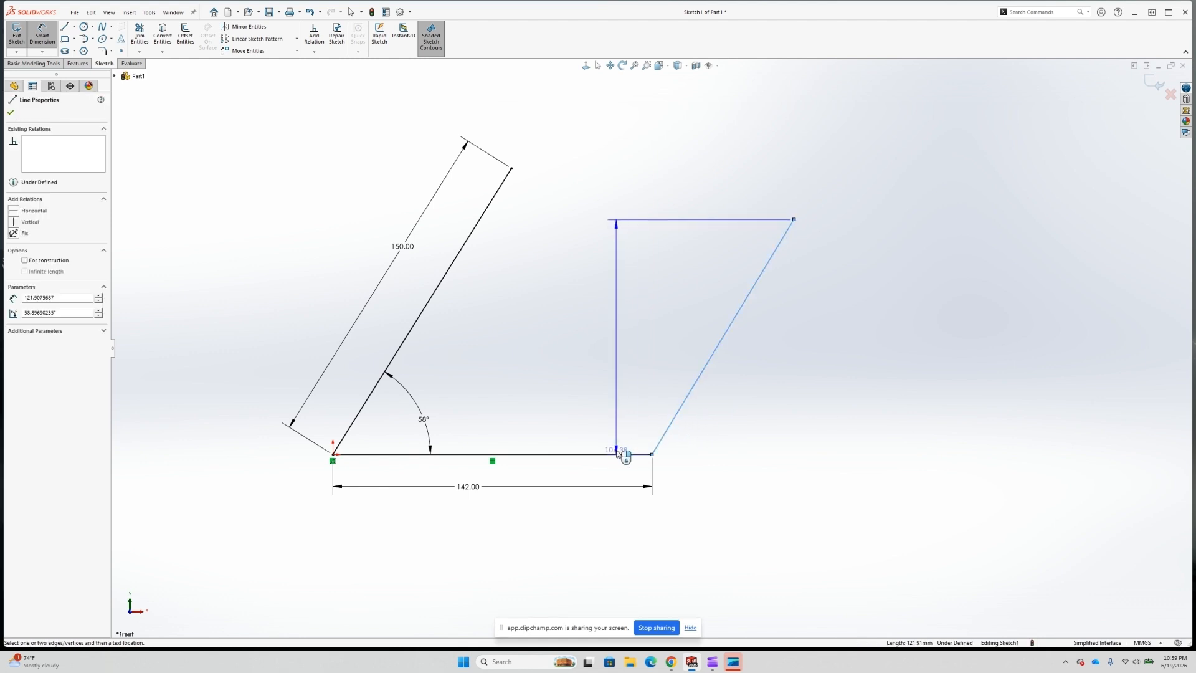
left_click(611, 432)
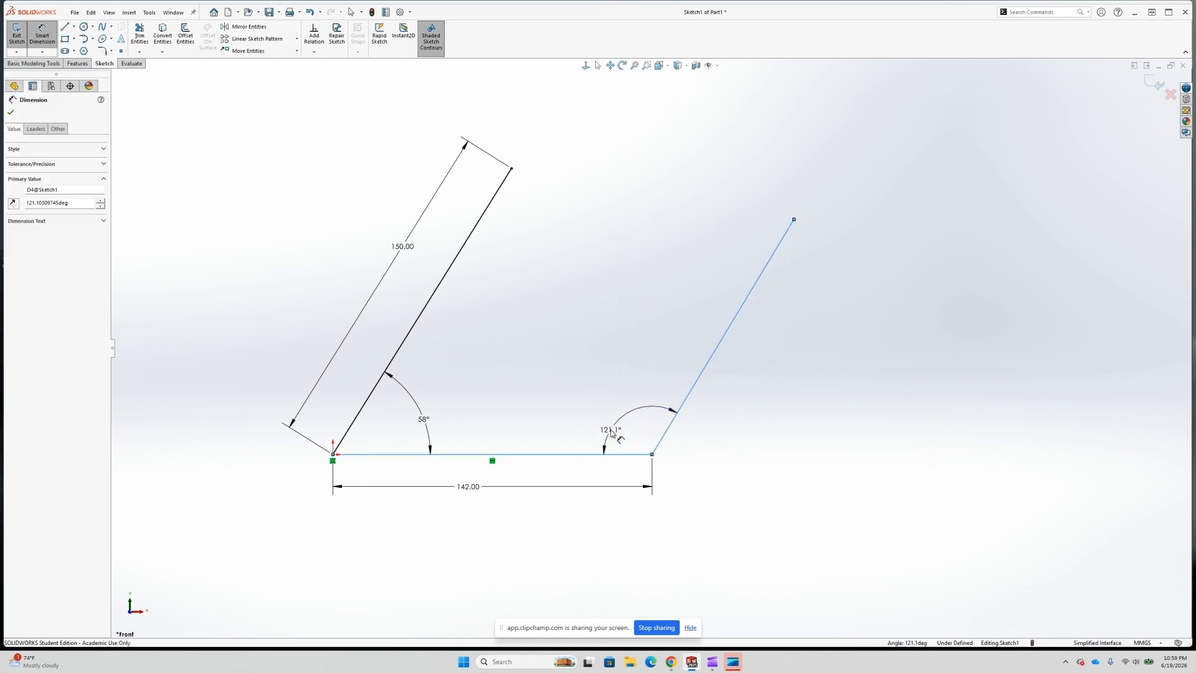
type("108")
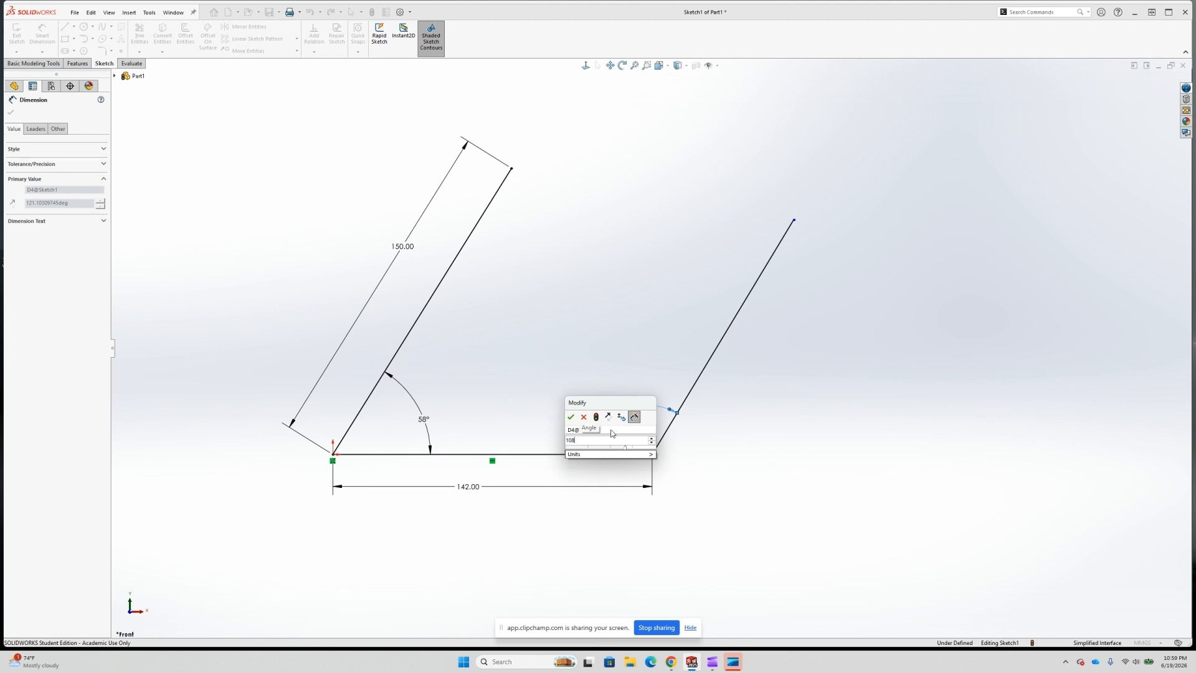
key("Return")
left_click(556, 241)
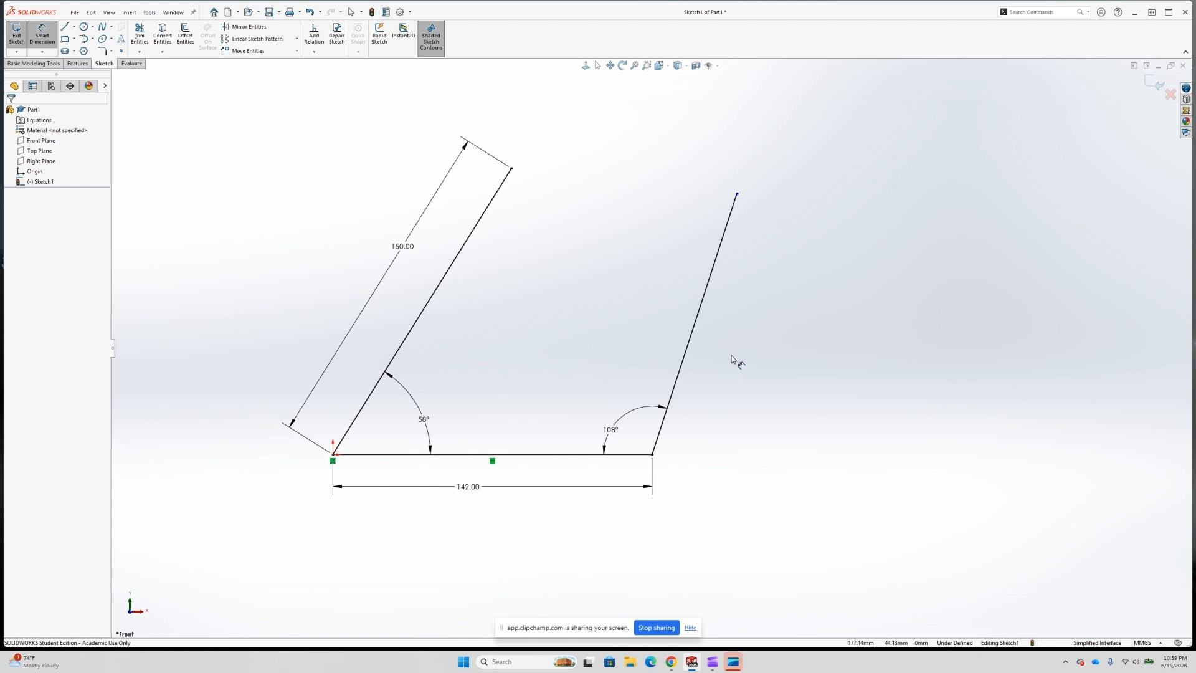
Dimension the right slanted line to an aligned length of 150 mm
left_click(691, 340)
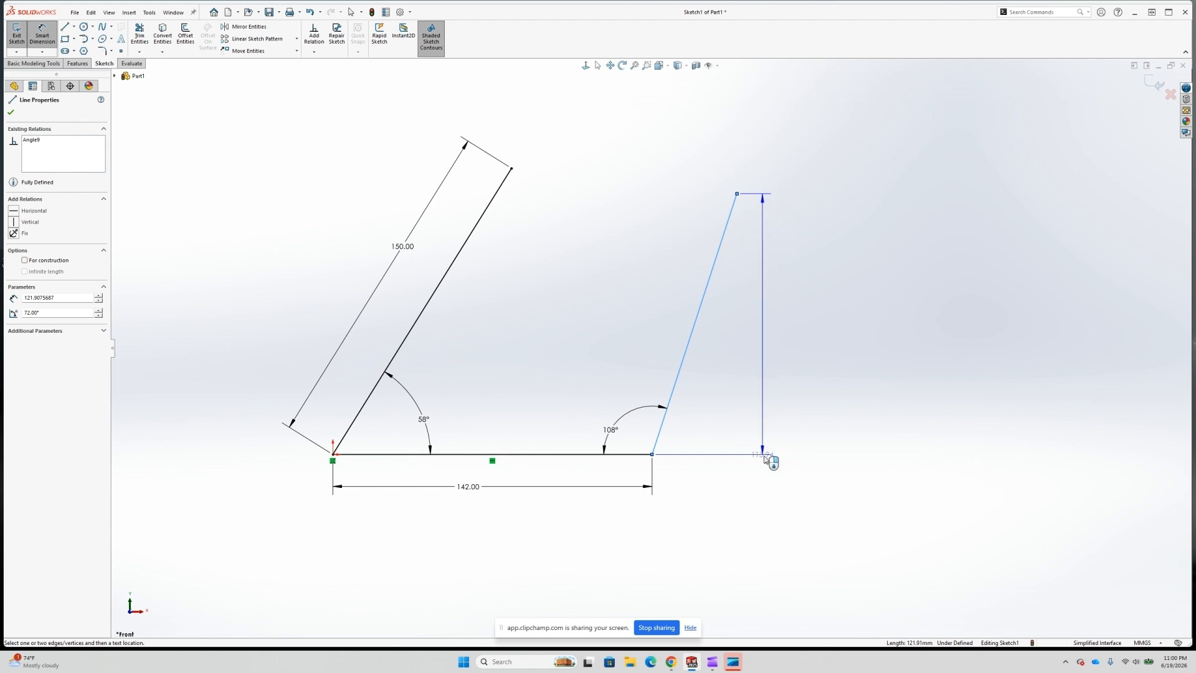
left_click(808, 467)
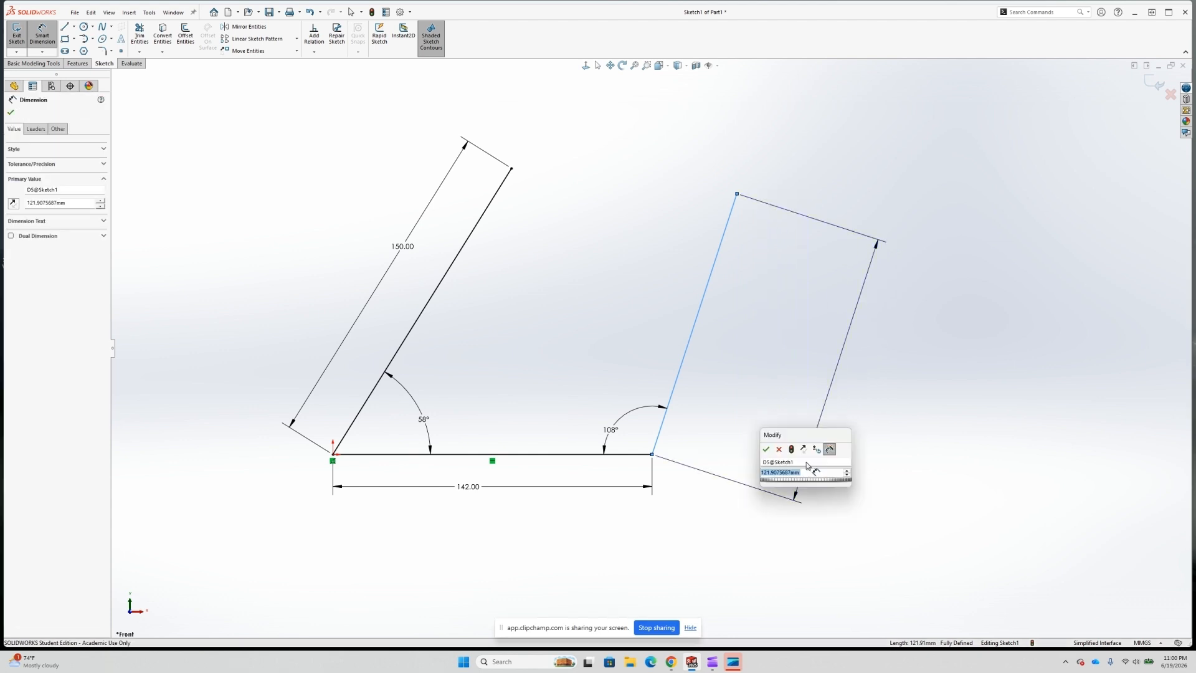
type("150")
key("Return")
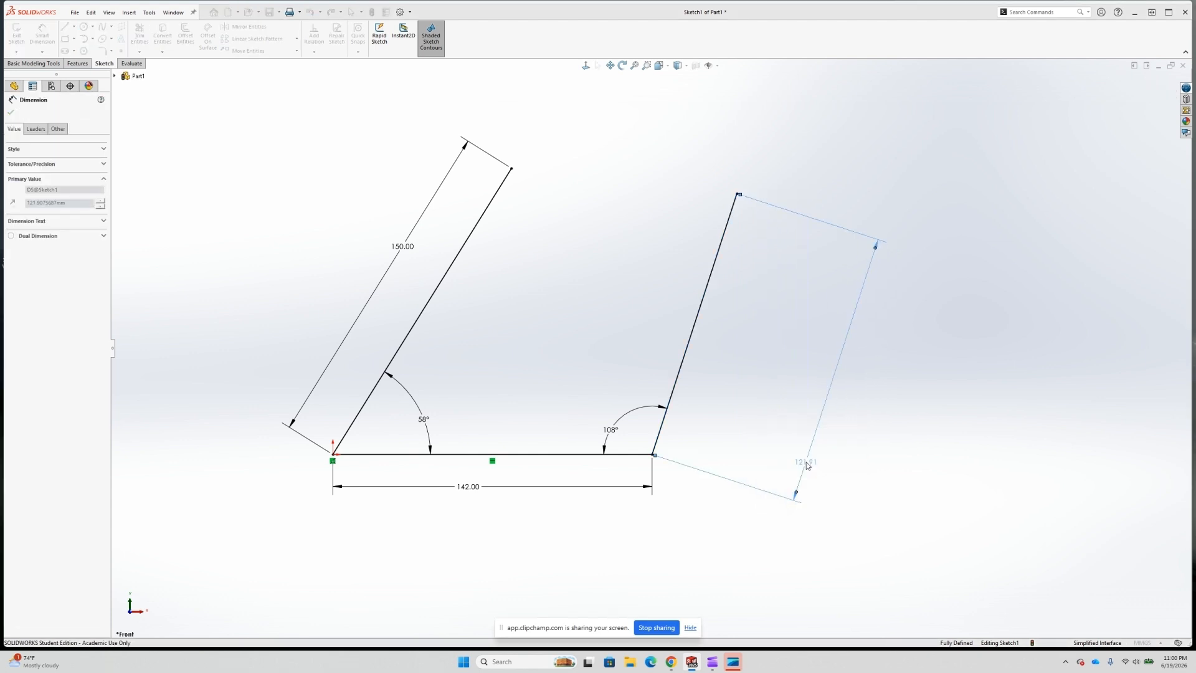
key("Escape")
Close the profile with a line joining the upper endpoints of the two slanted lines
key("f")
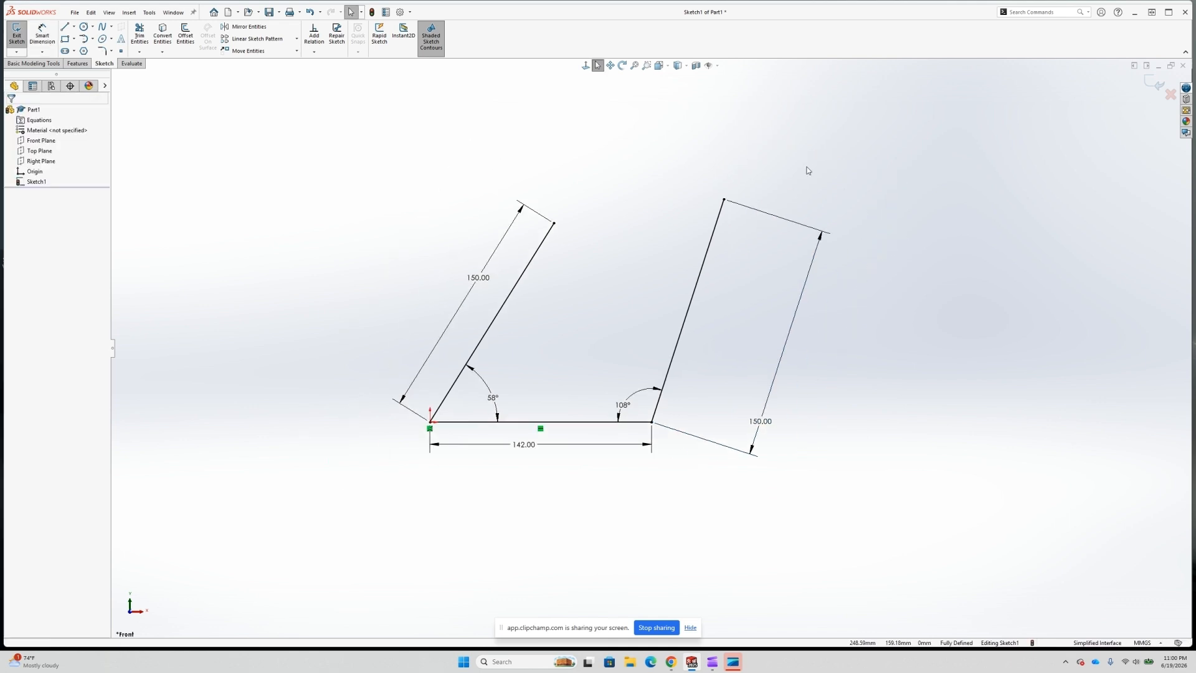
left_click(65, 27)
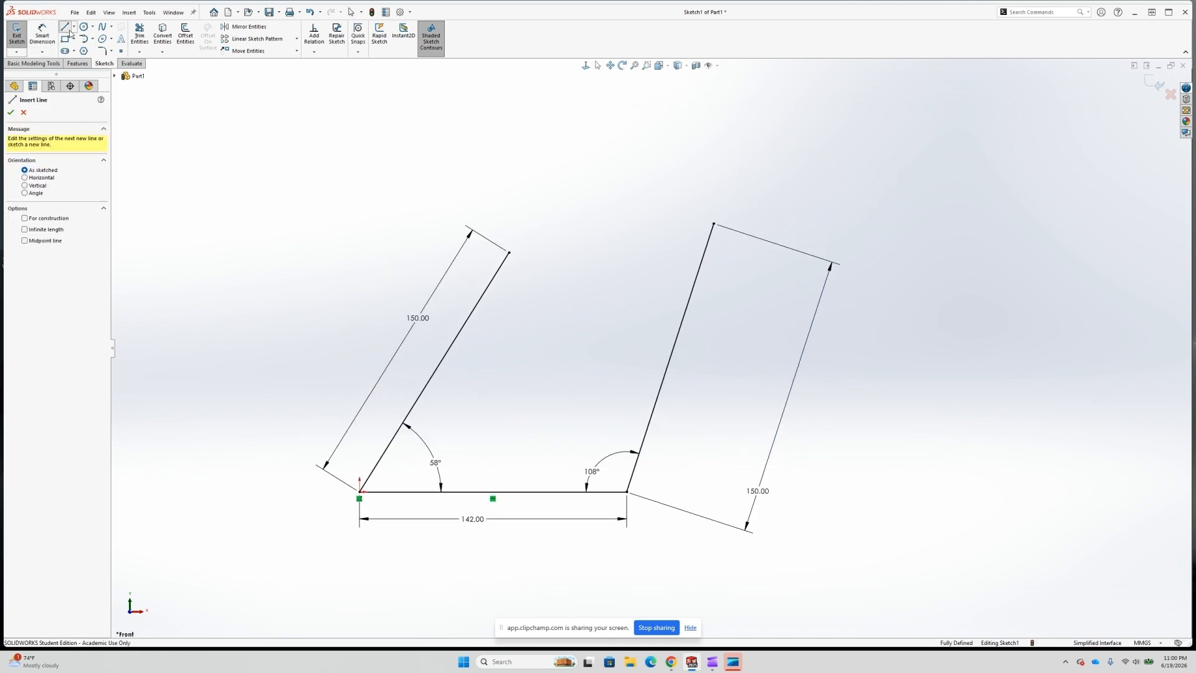
scroll(795, 318, "down", 1)
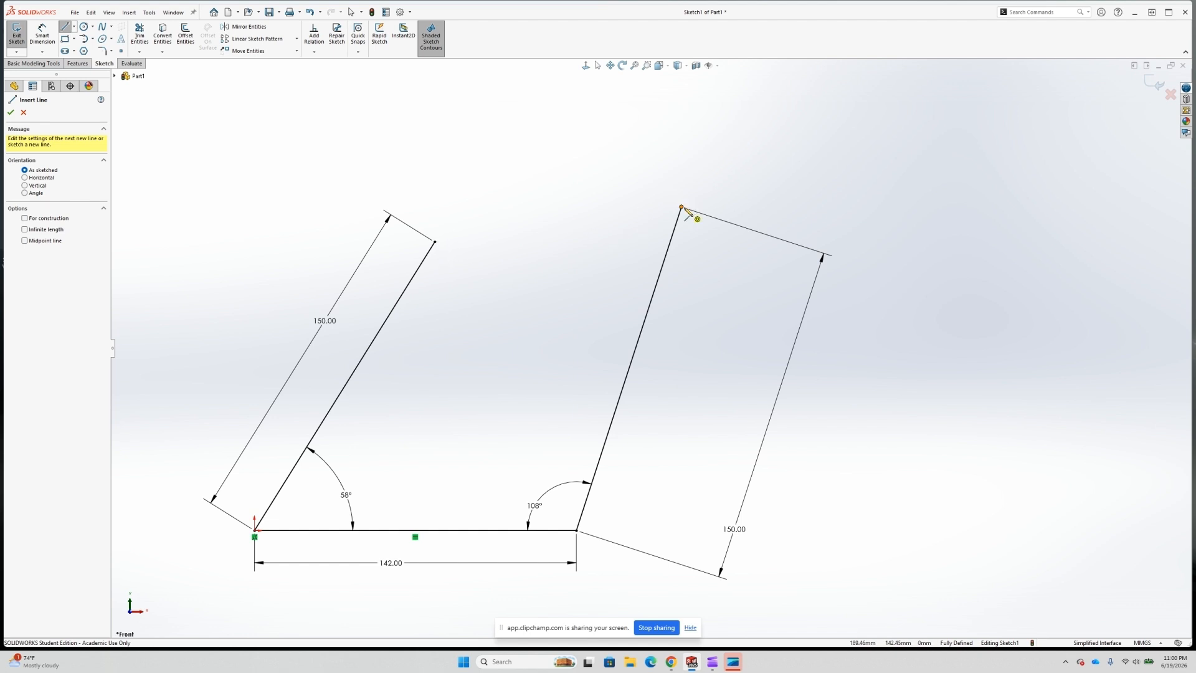
left_click(435, 242)
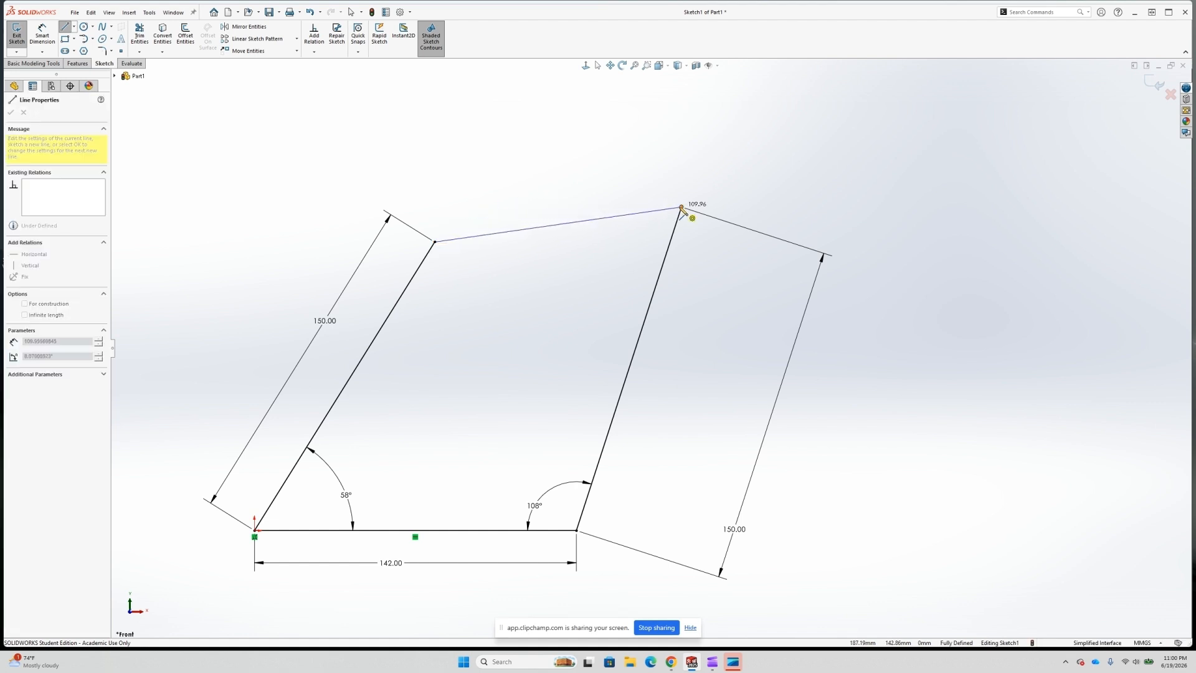
left_click(681, 208)
key("z")
key("Escape")
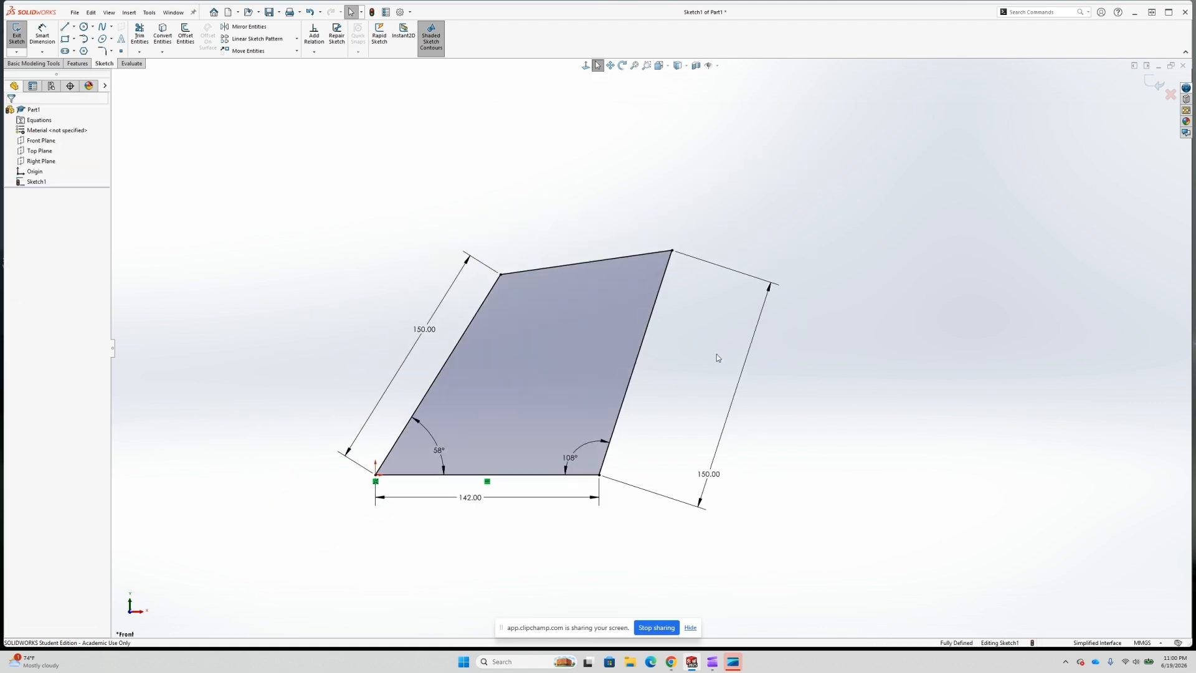
Round the profile's upper-right corner with a 32 mm sketch fillet
scroll(716, 357, "down", 2)
left_click(105, 52)
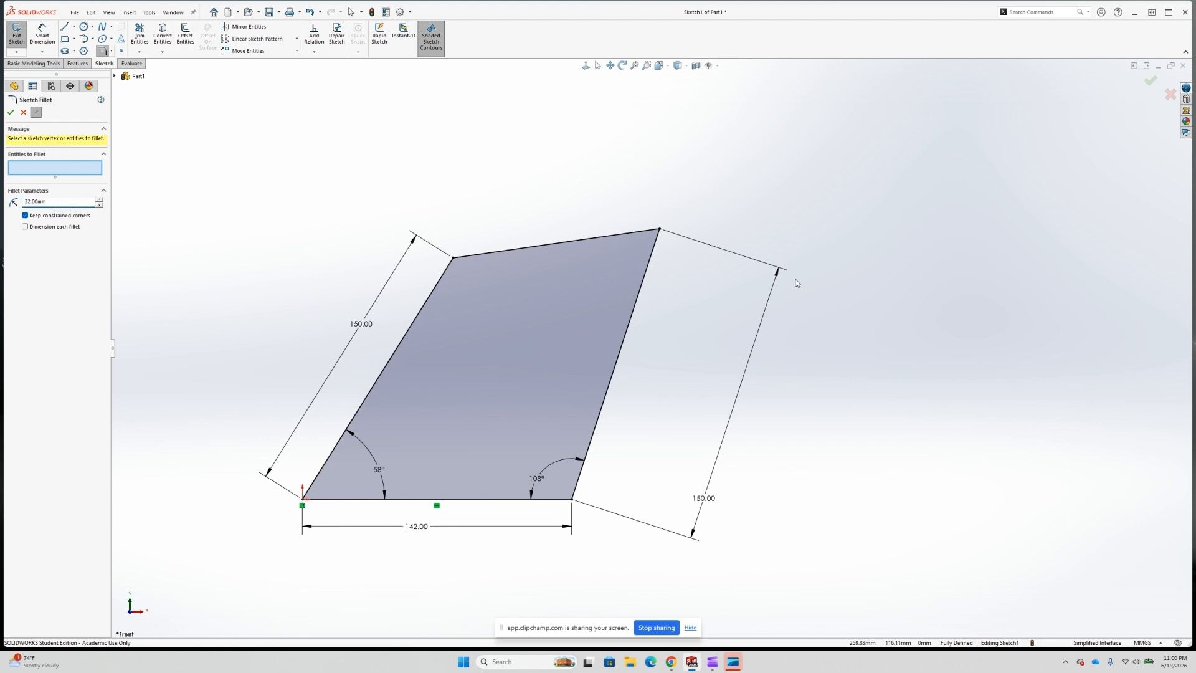
left_click(660, 230)
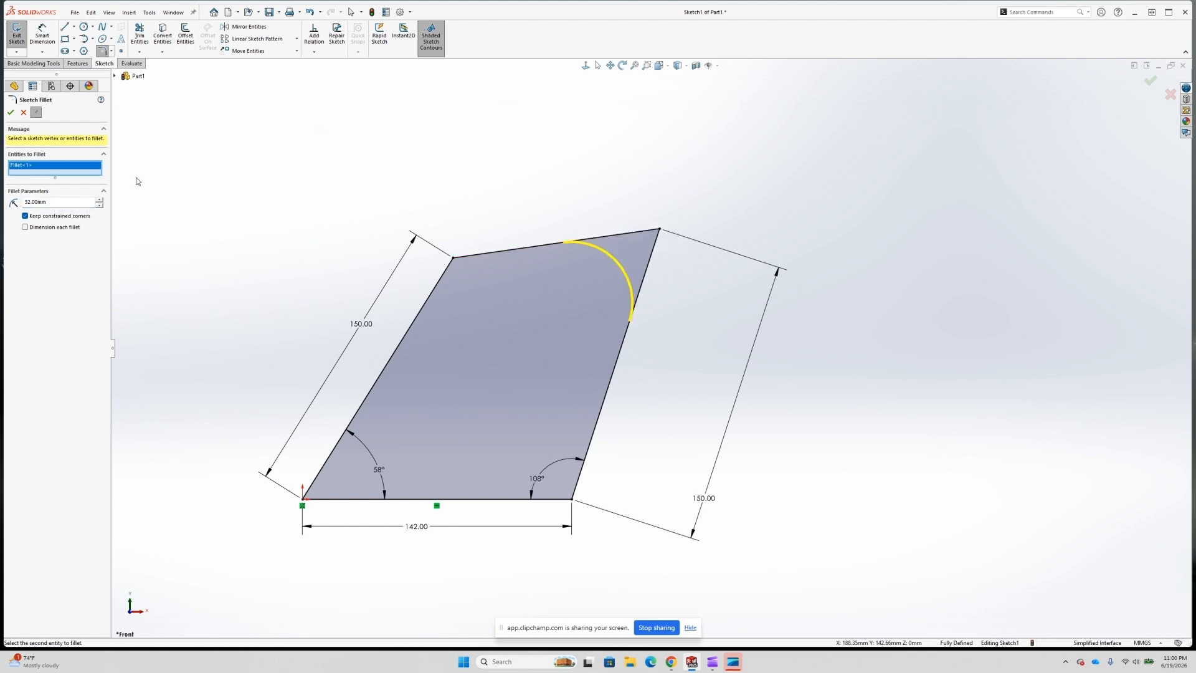
left_click(10, 112)
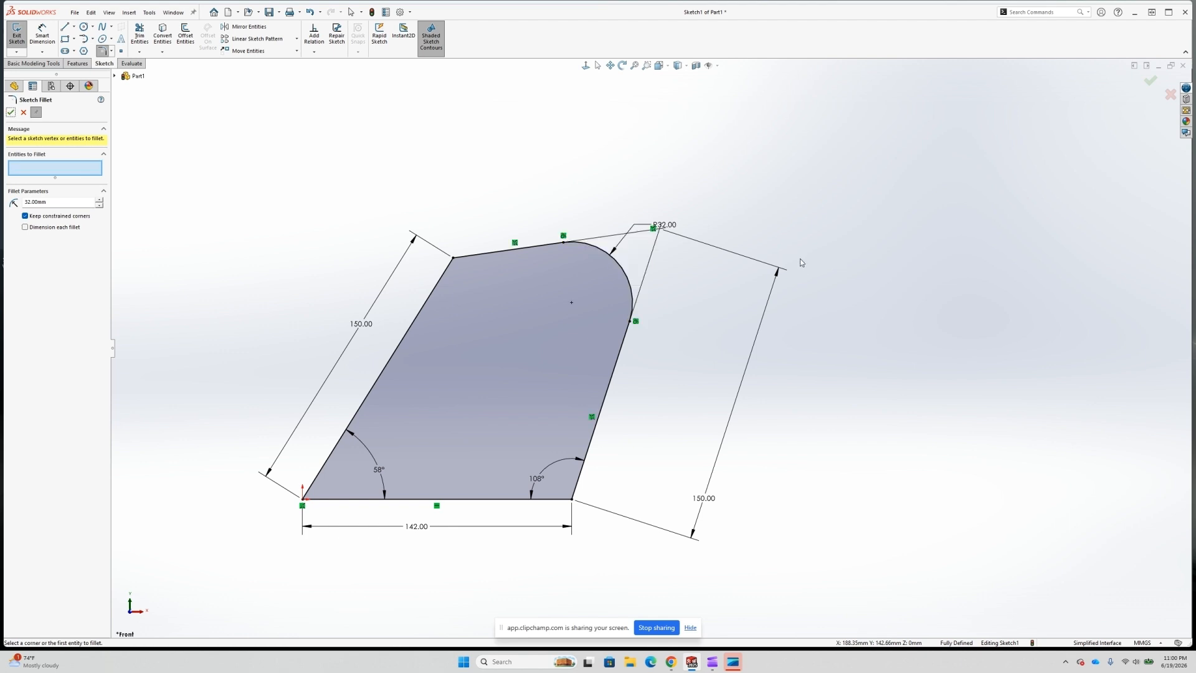
key("Escape")
scroll(660, 339, "up", 2)
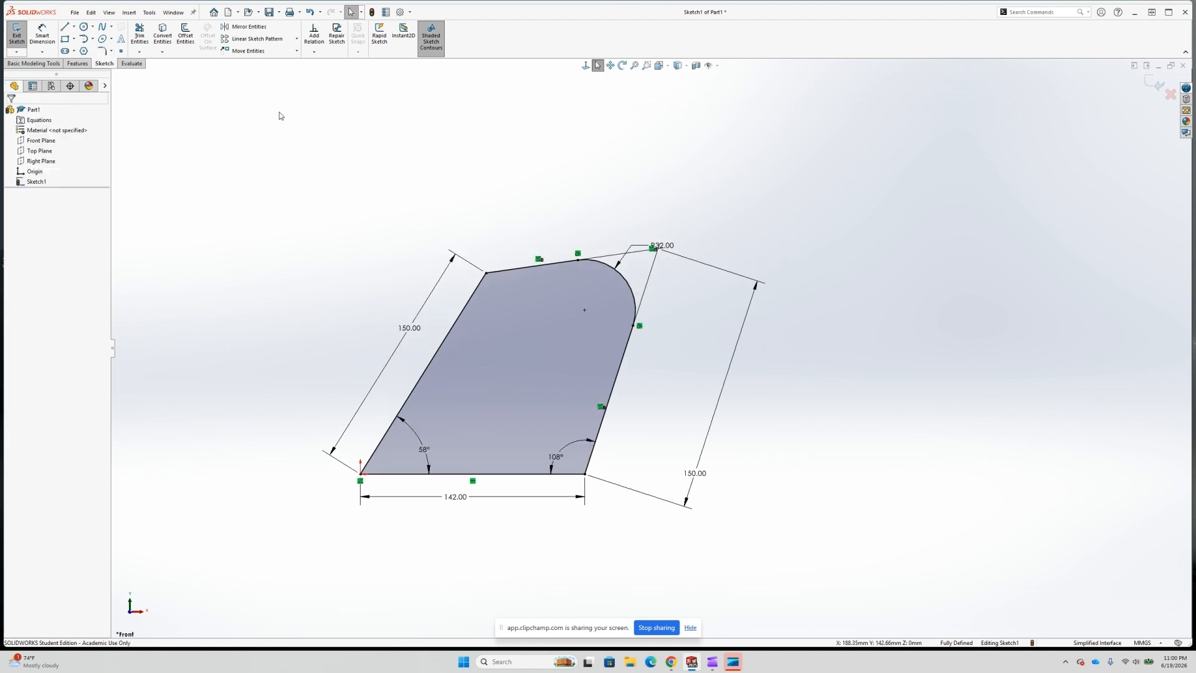
Extrude the closed profile as a blind boss with a depth of 8 mm
left_click(77, 63)
left_click(21, 34)
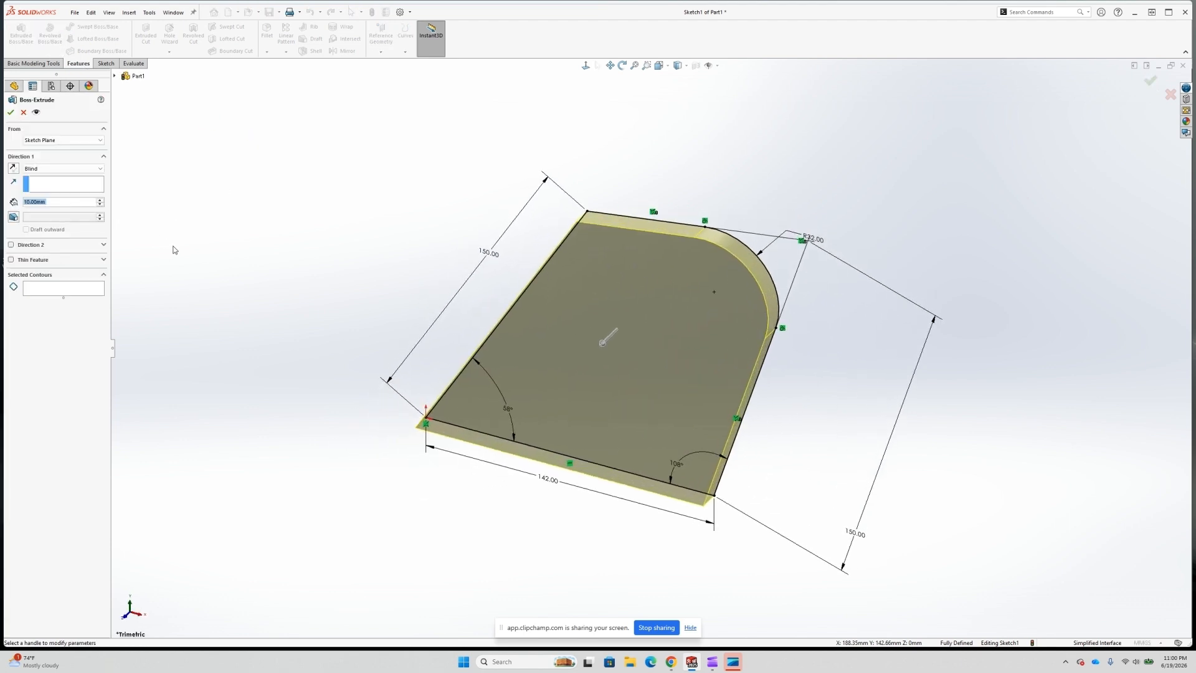
scroll(174, 250, "down", 2)
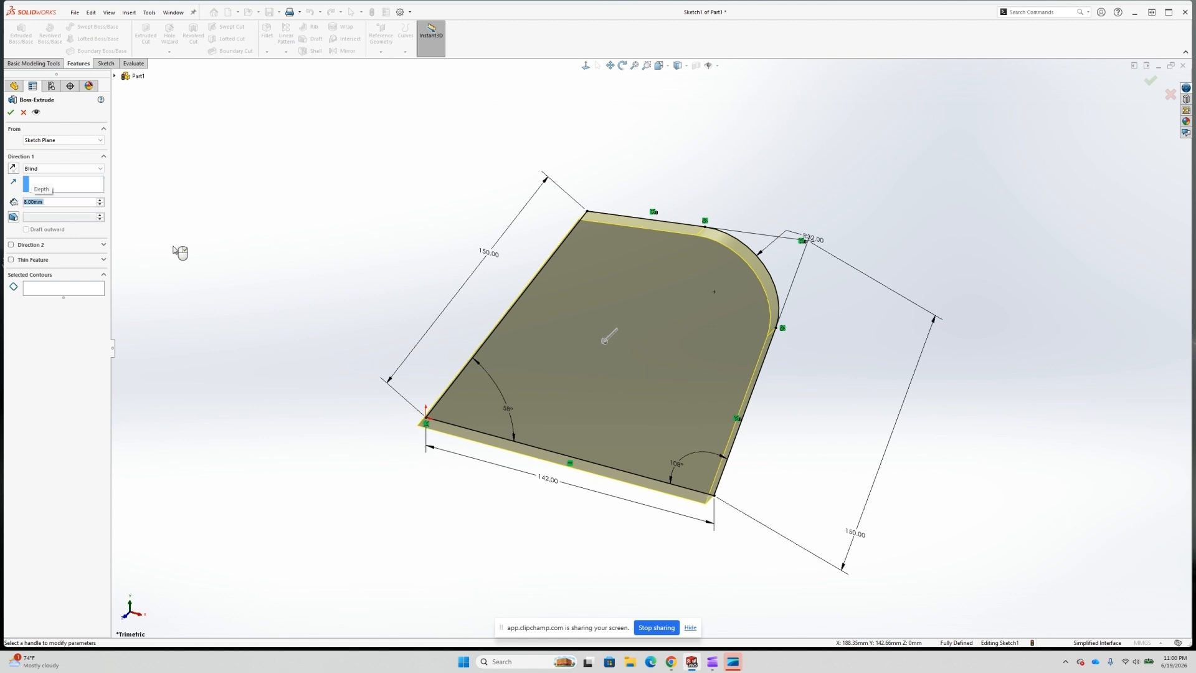
left_click(12, 113)
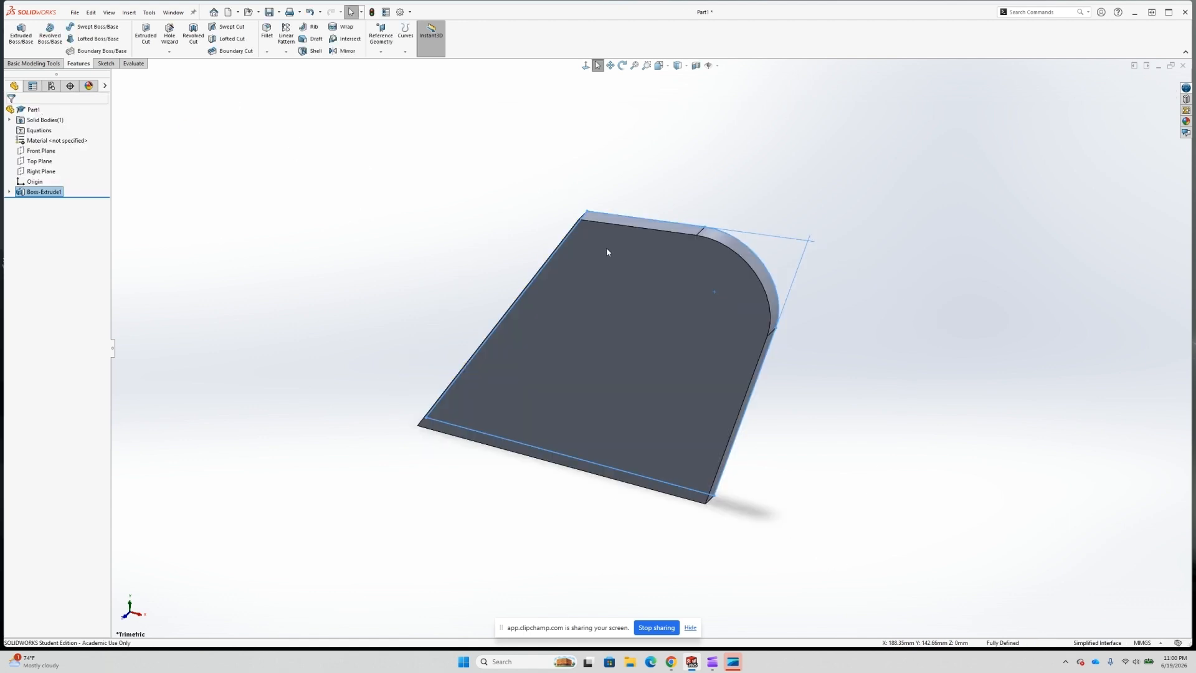
Start a new sketch on the plate's large front face
middle_click_drag(847, 295, 932, 240)
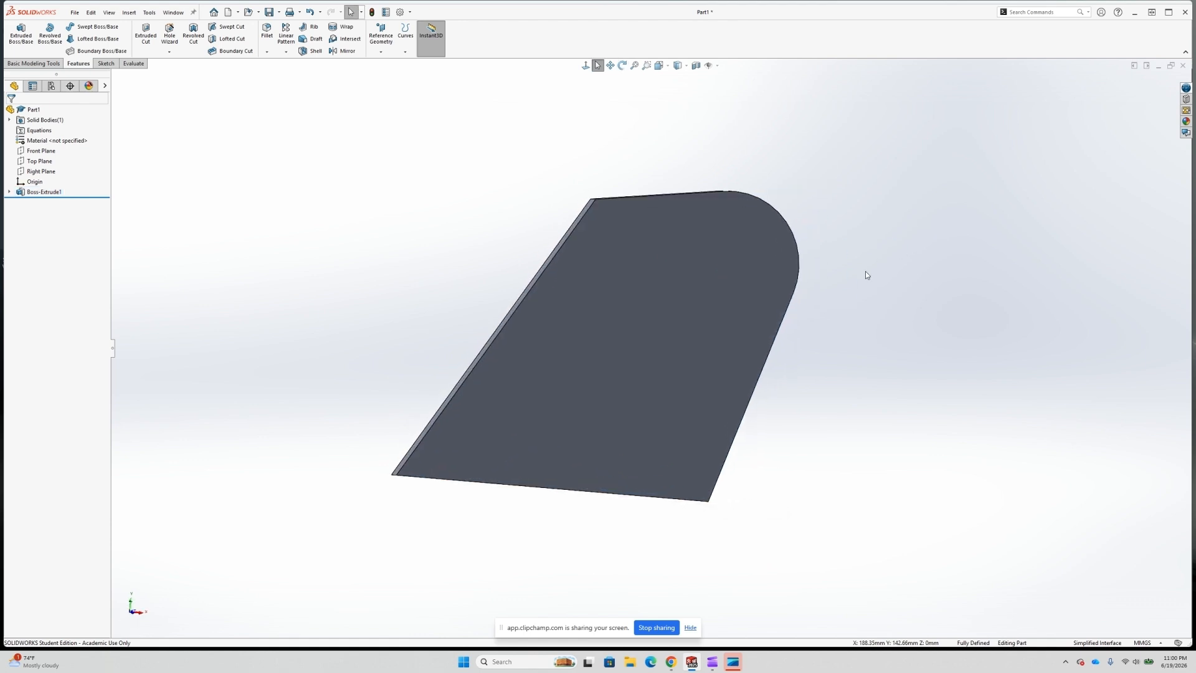
left_click(105, 63)
left_click(16, 31)
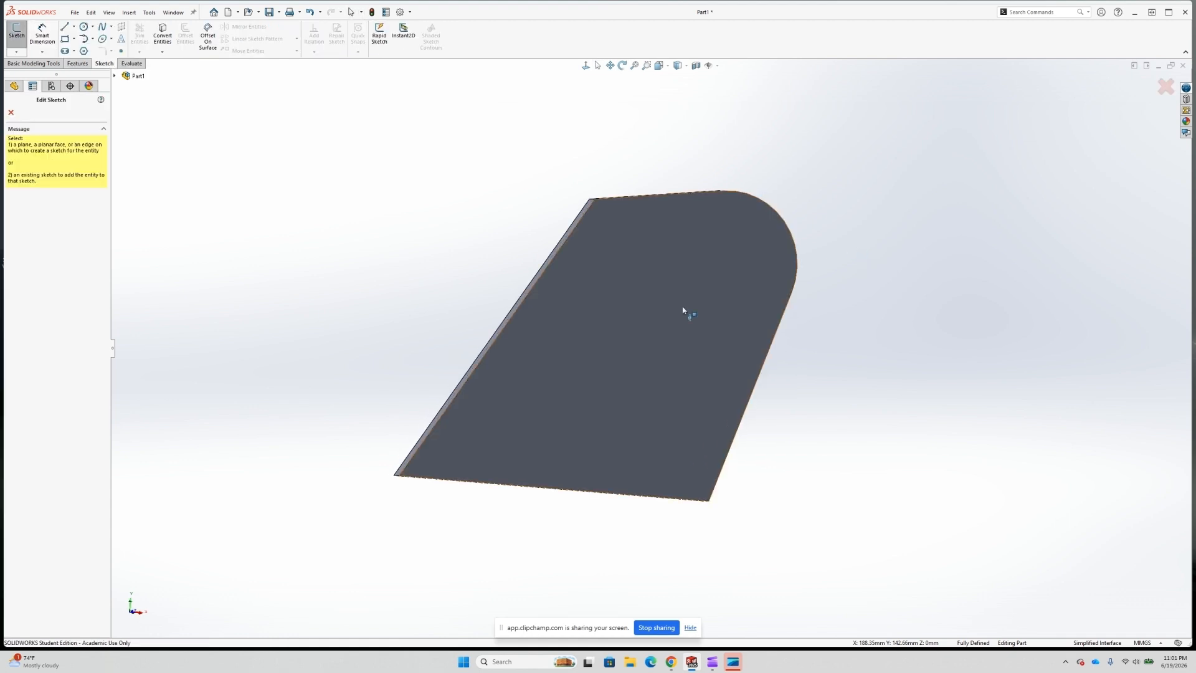
middle_click_drag(777, 349, 674, 367)
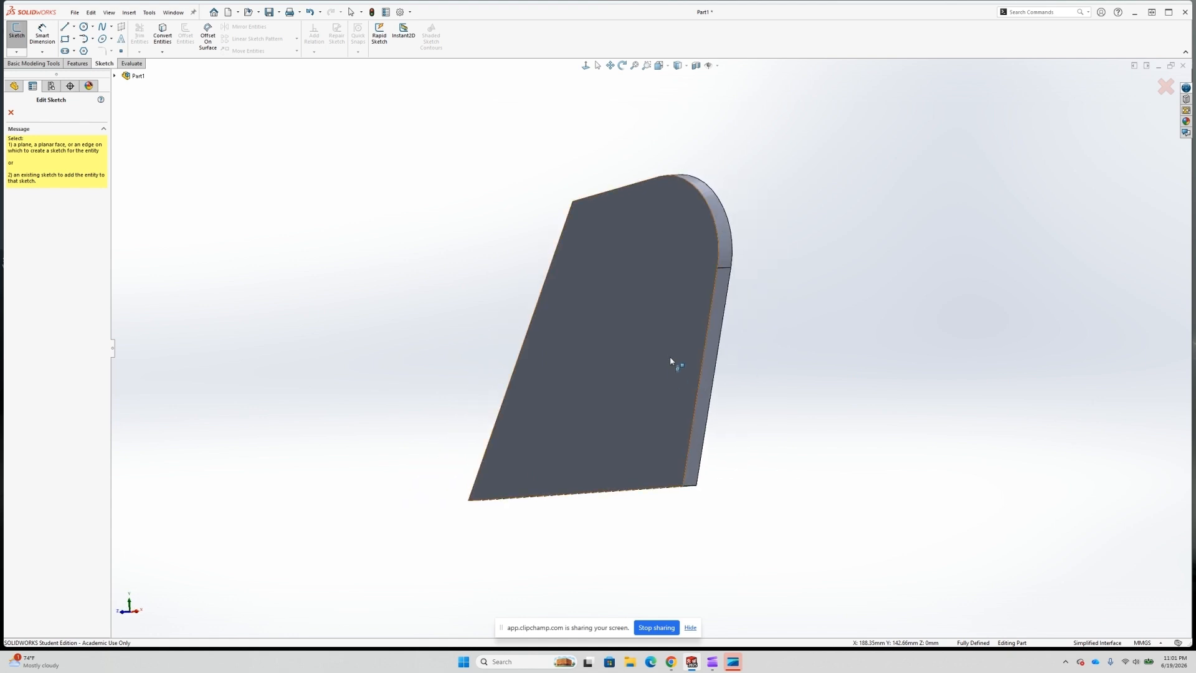
left_click(673, 365)
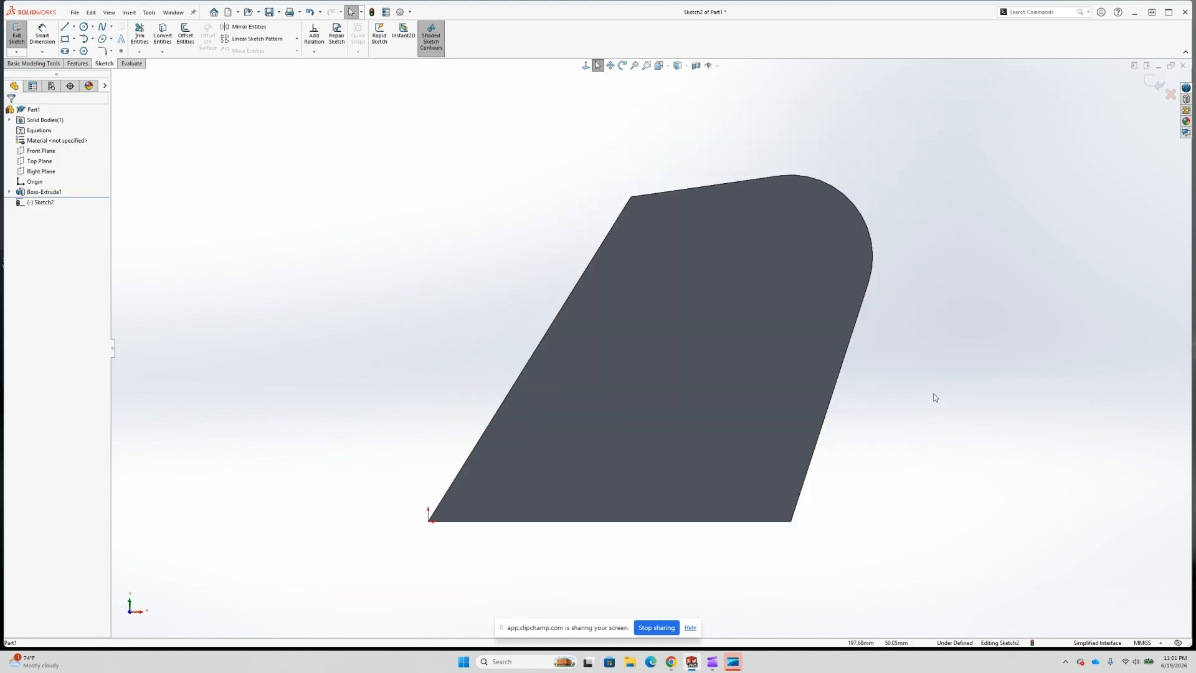
Sketch a centerline across the face, from about 70 mm up the left slanted edge to about 83 mm up the right one
scroll(936, 393, "up", 2)
scroll(942, 372, "down", 2)
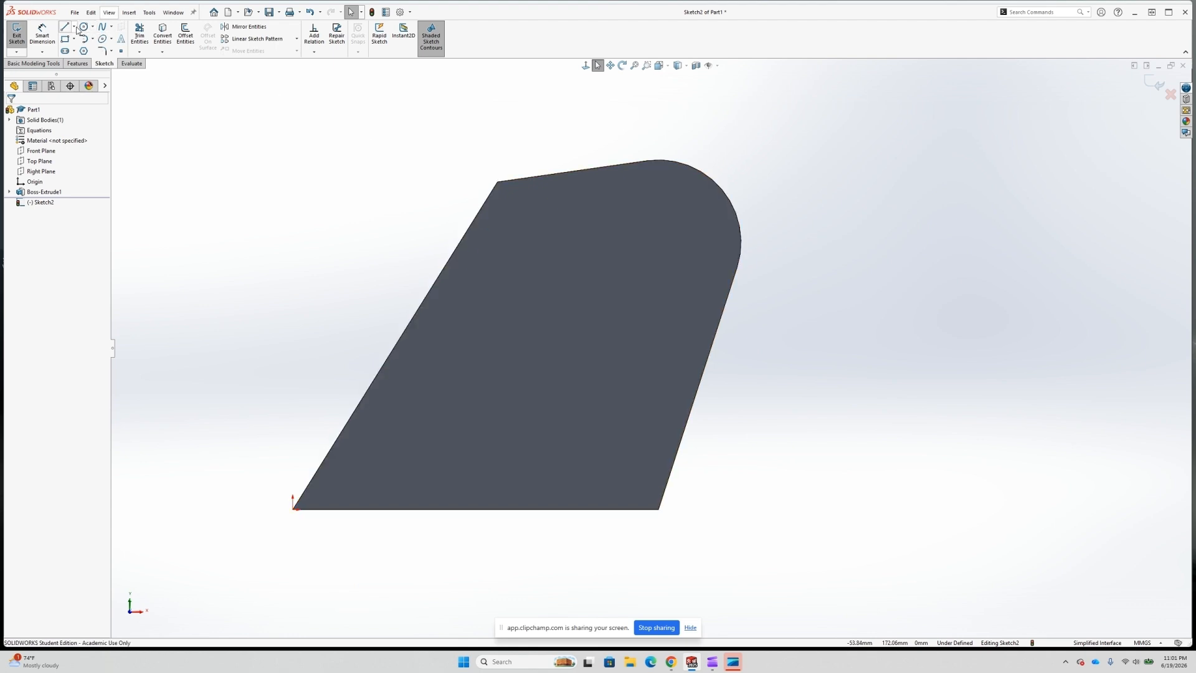
left_click(94, 52)
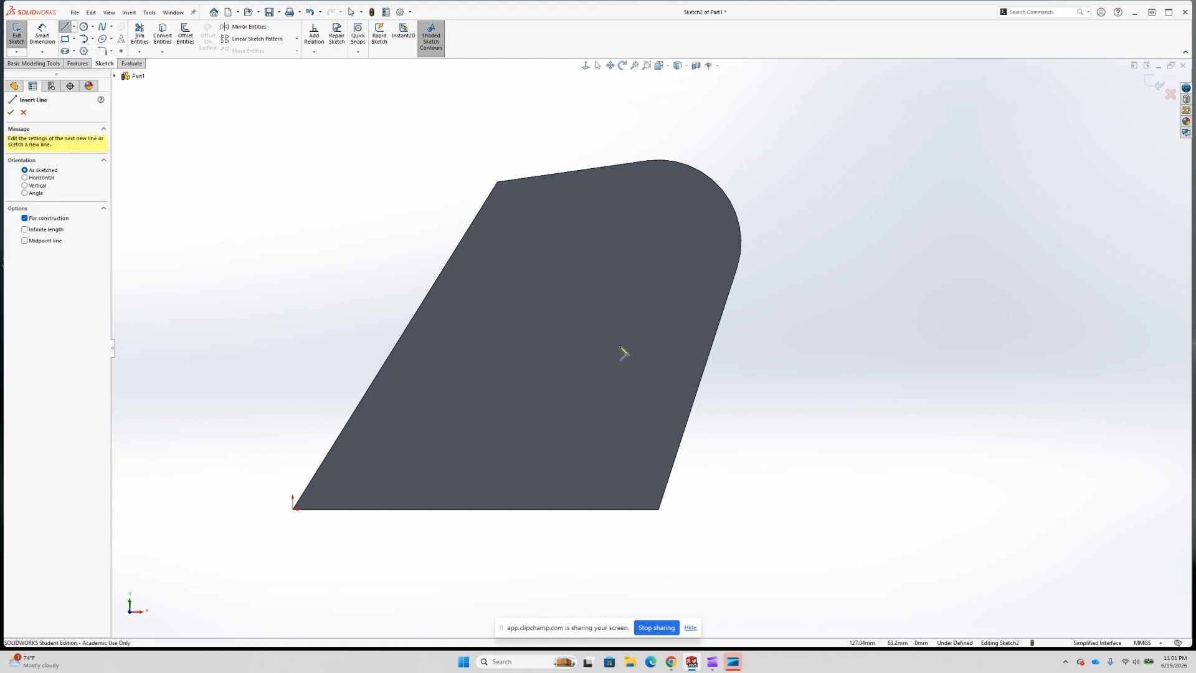
left_click(388, 357)
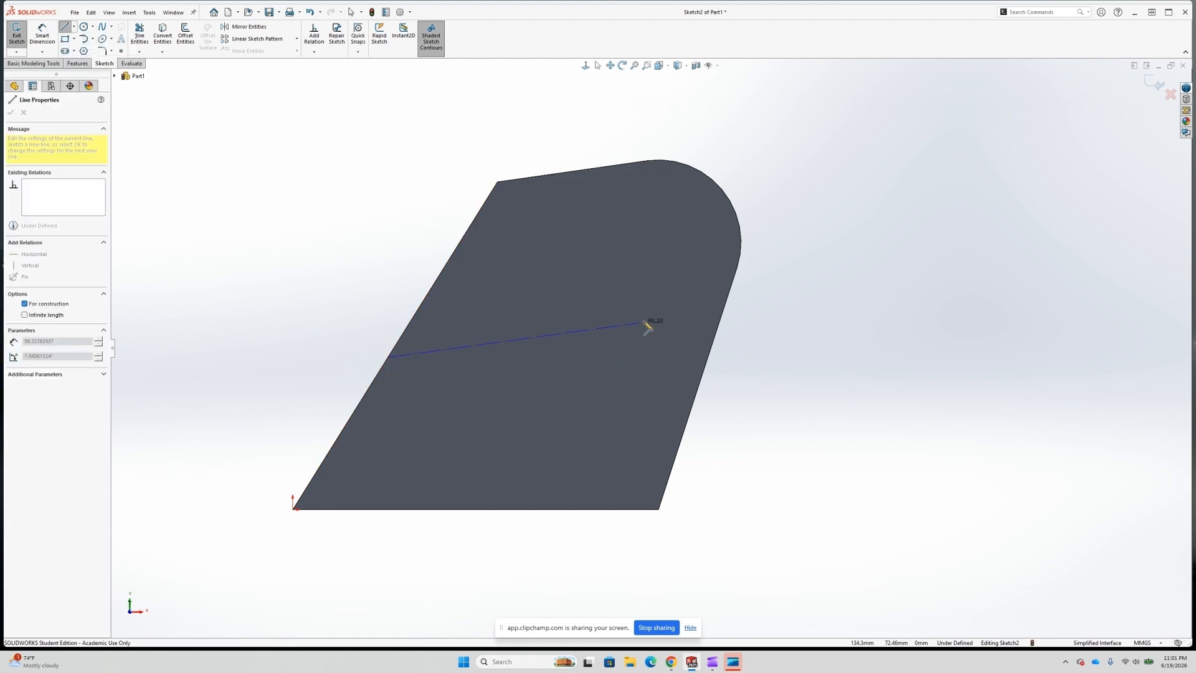
left_click(730, 305)
key("Escape")
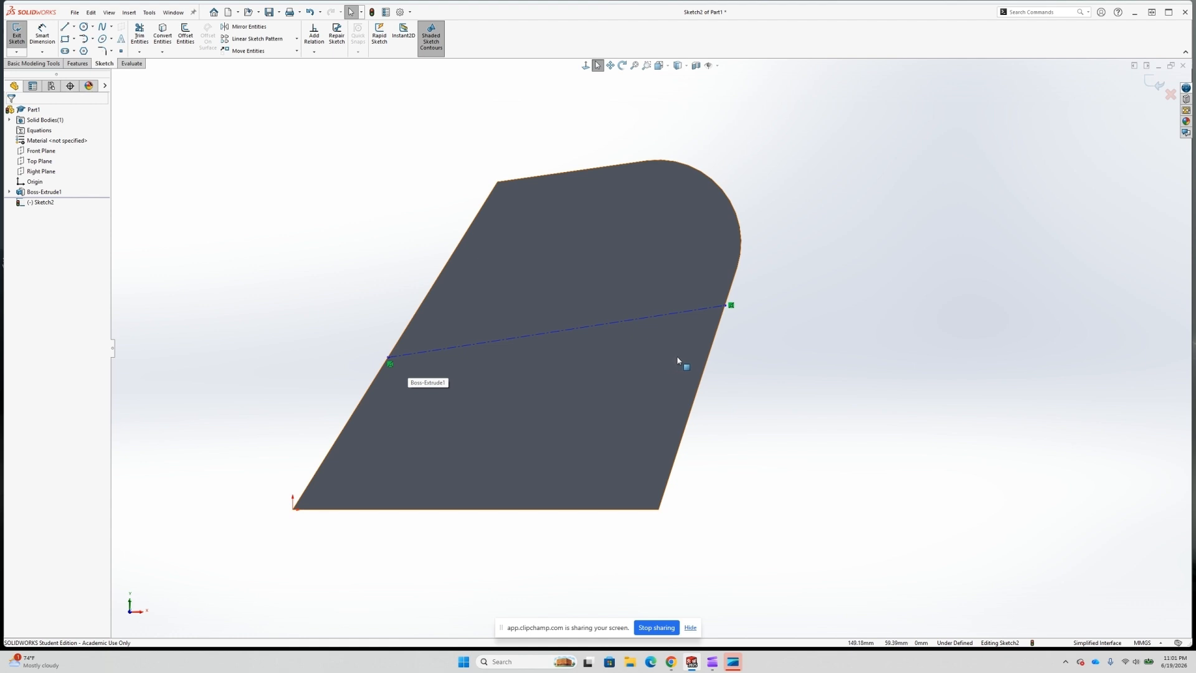
left_click(43, 35)
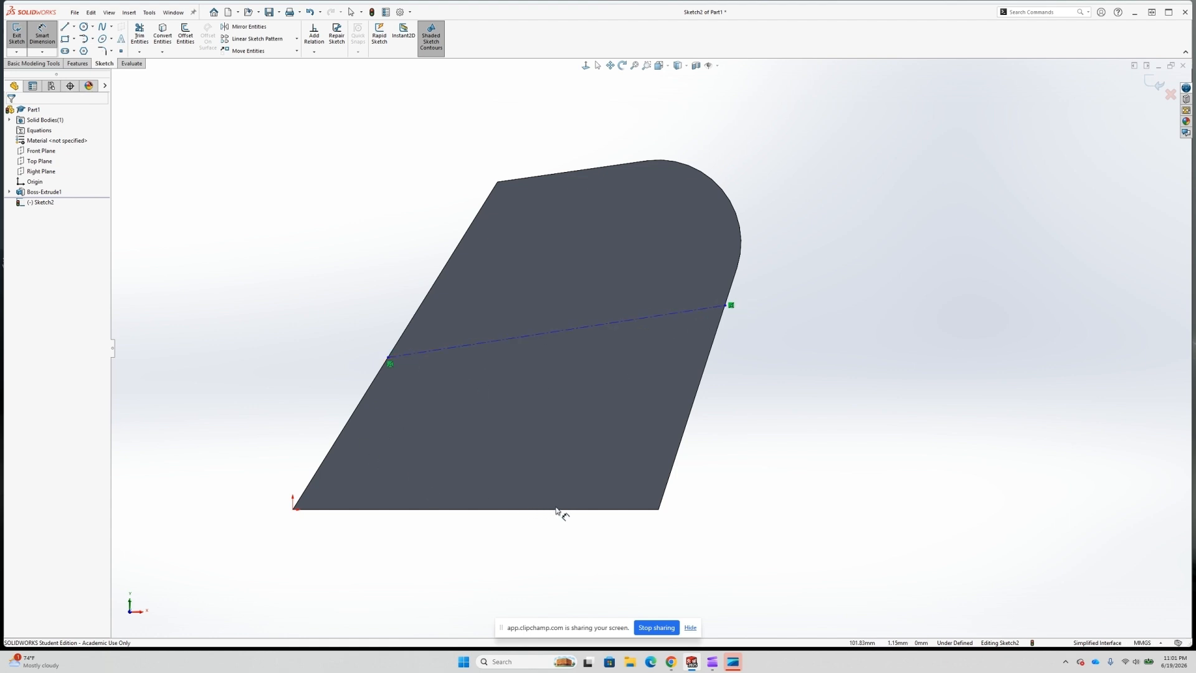
scroll(319, 471, "down", 2)
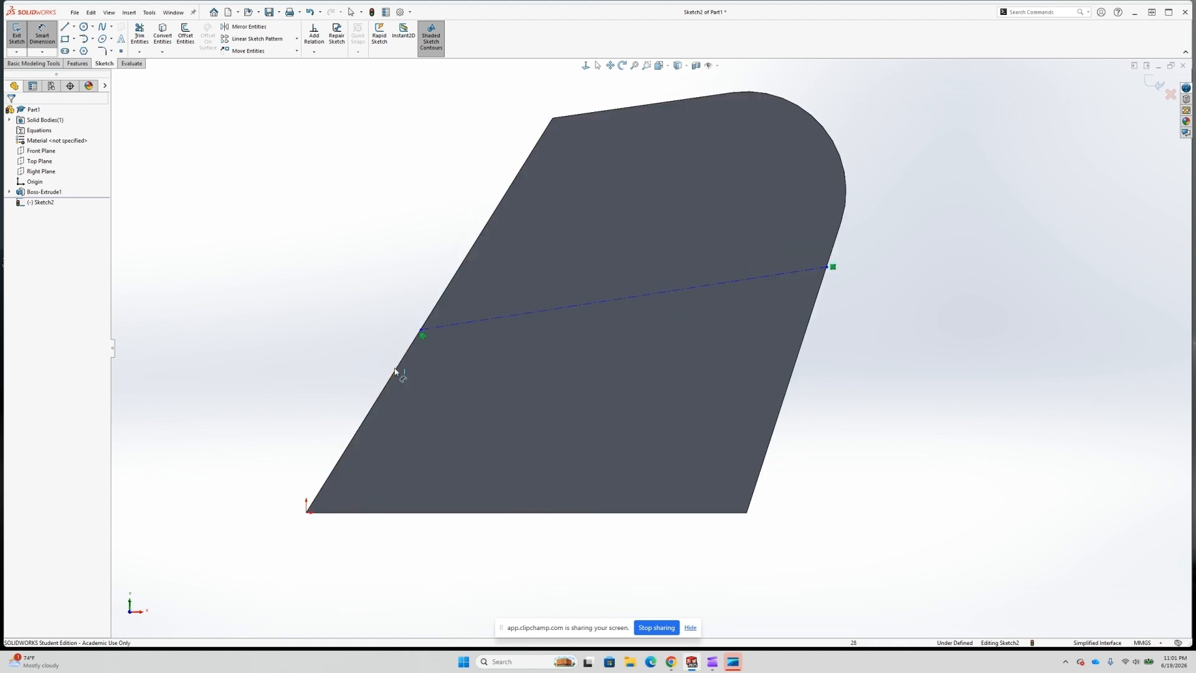
left_click(421, 330)
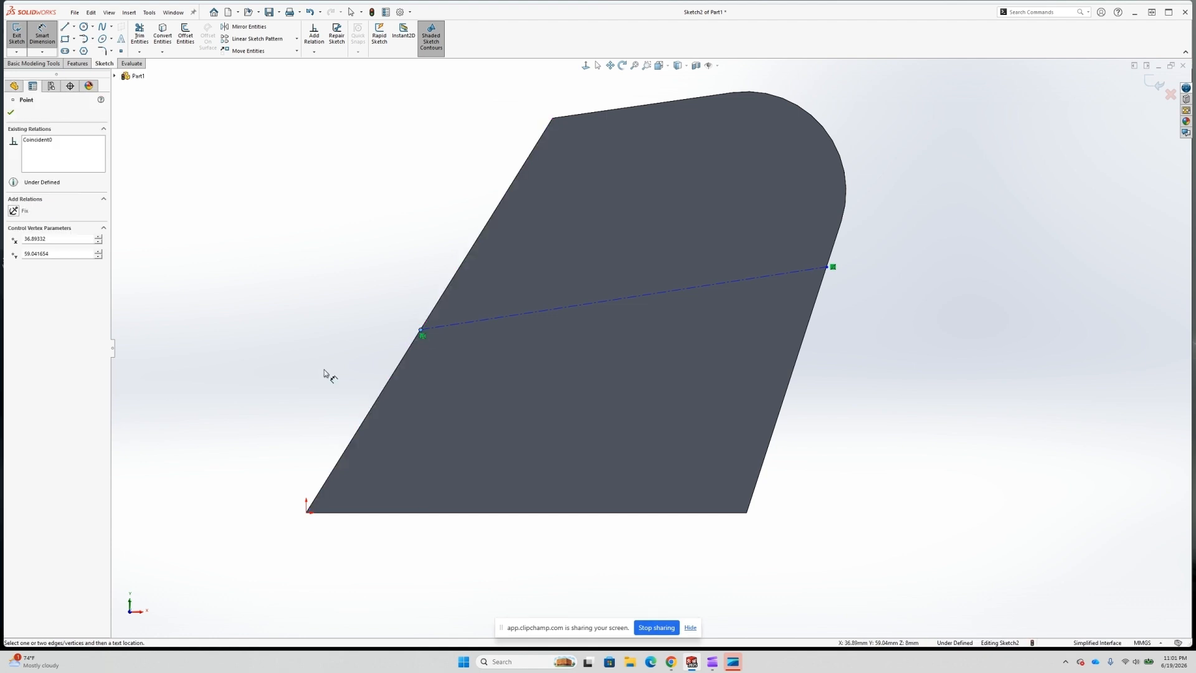
left_click(341, 513)
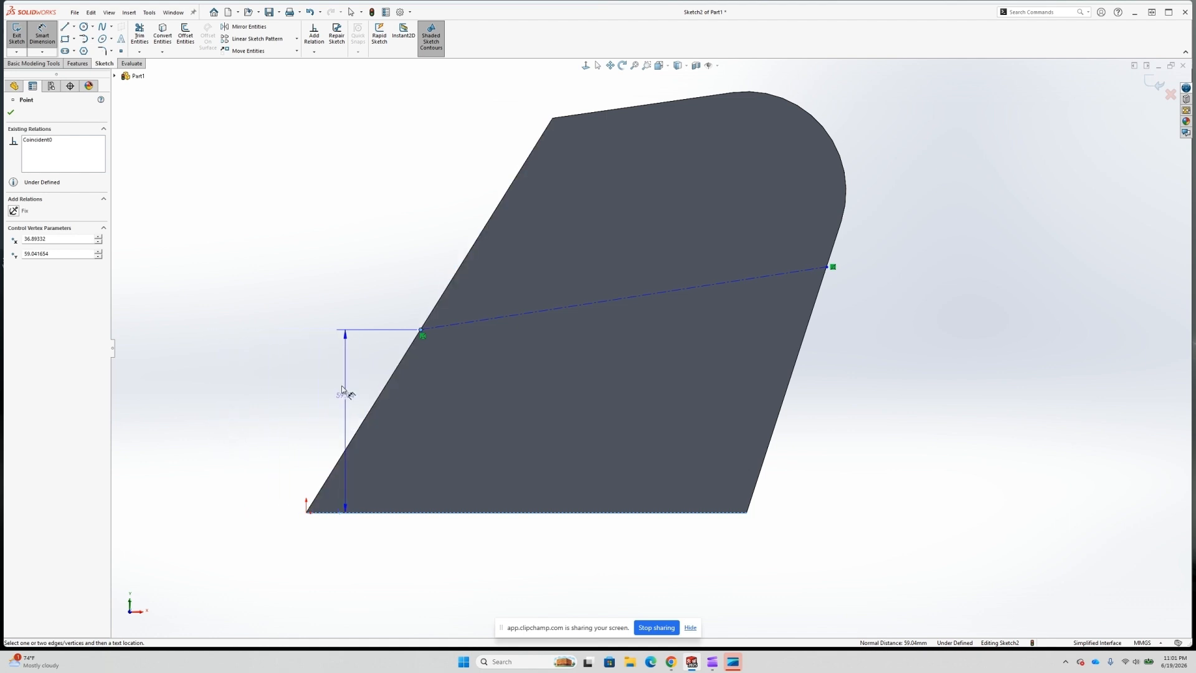
key("Escape")
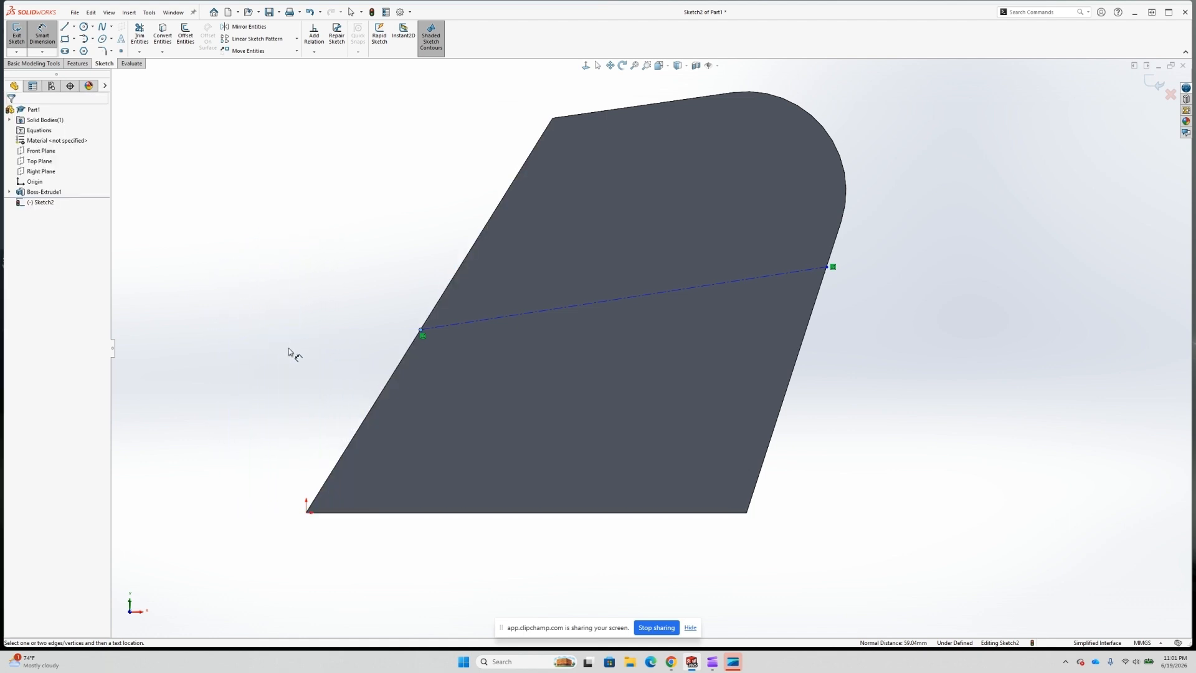
key("Escape")
Dimension the aligned distance from the origin corner to the centerline's left endpoint to 71 mm
left_click(421, 329)
left_click(306, 512)
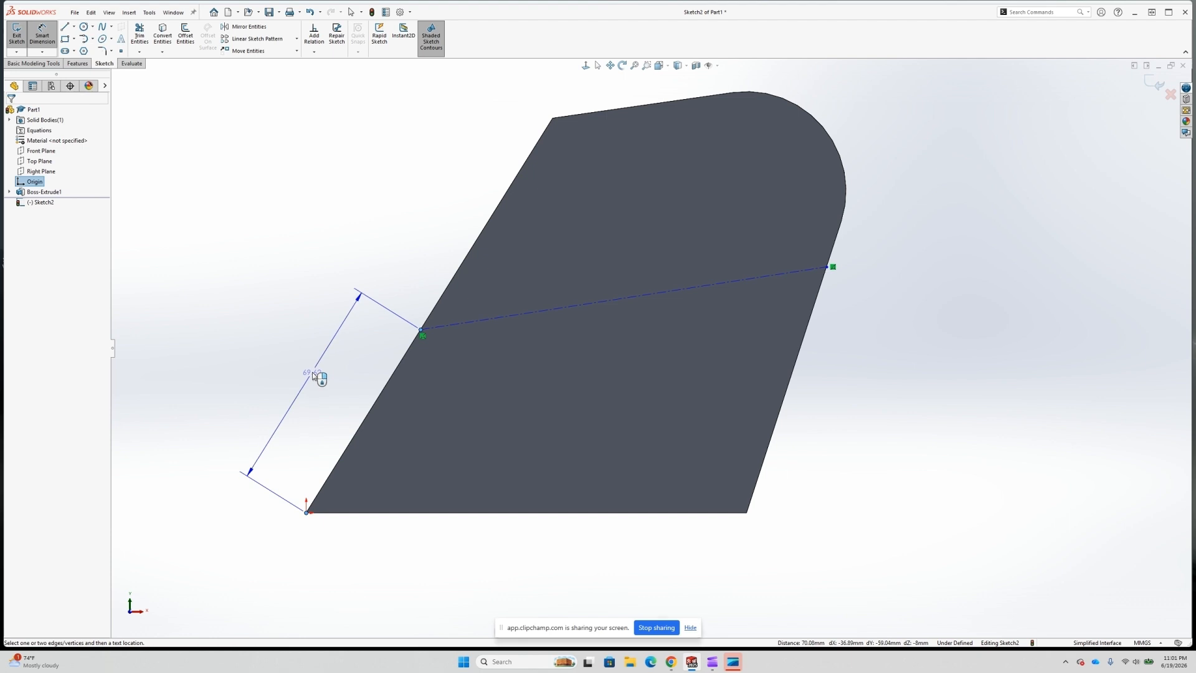
left_click(312, 372)
type("71")
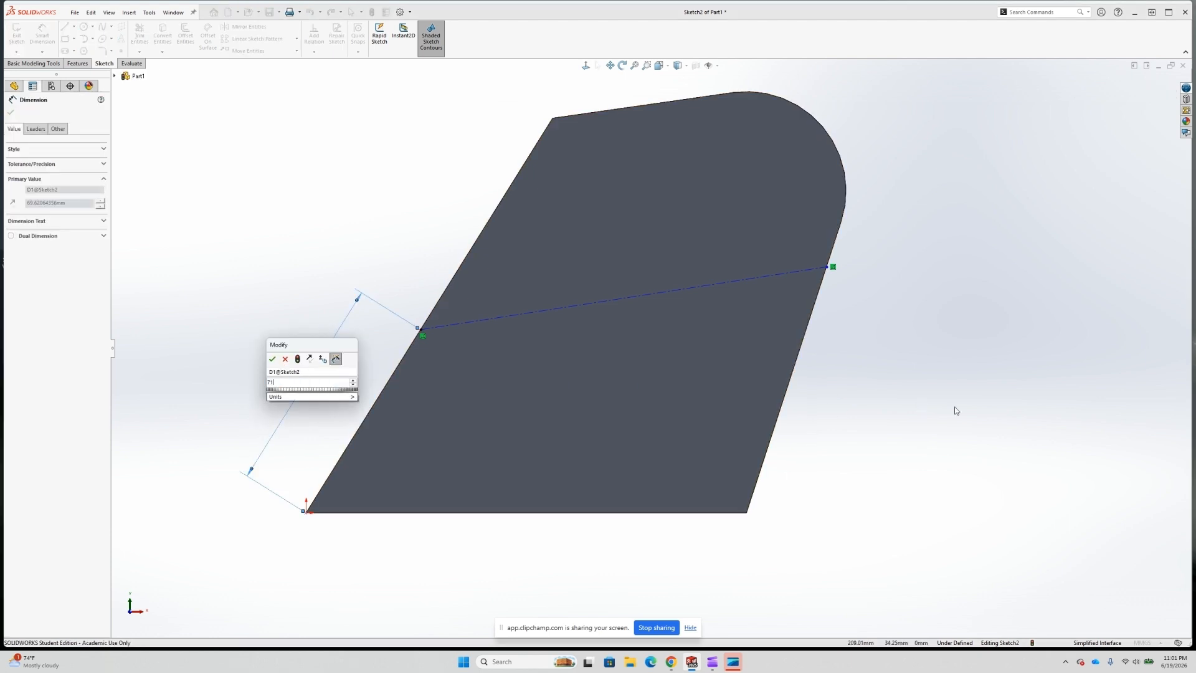
key("Return")
key("Escape")
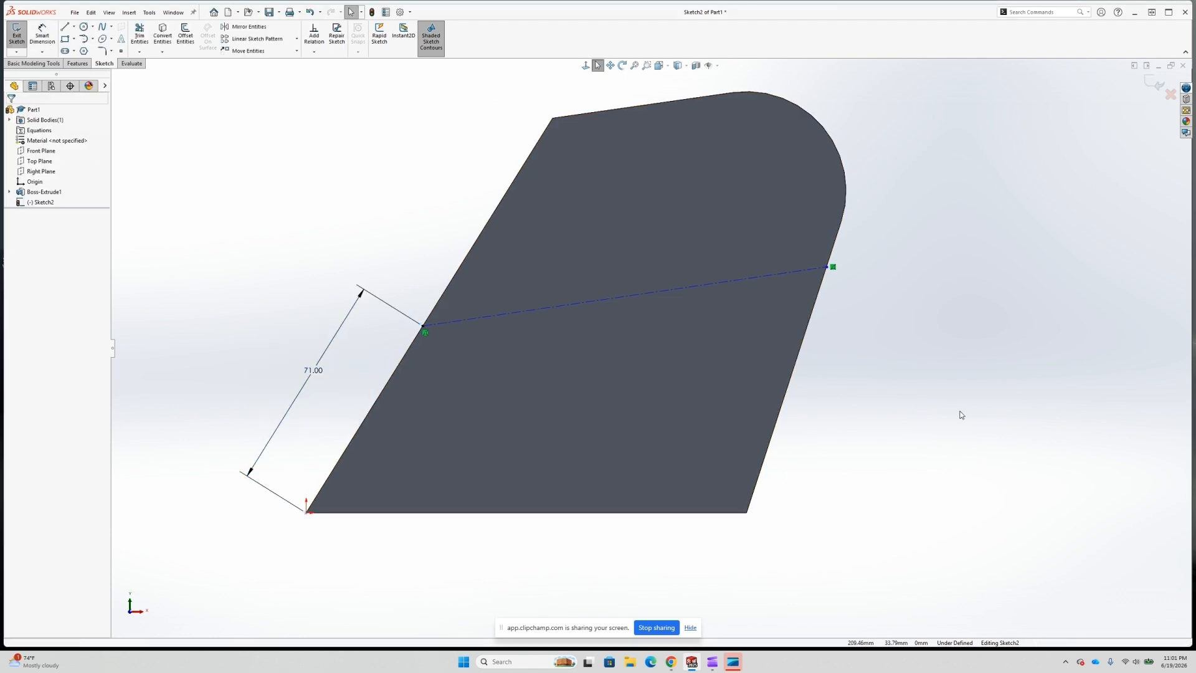
Dimension the aligned distance from the plate's lower-right corner to the centerline's right endpoint to 82 mm
left_click(42, 38)
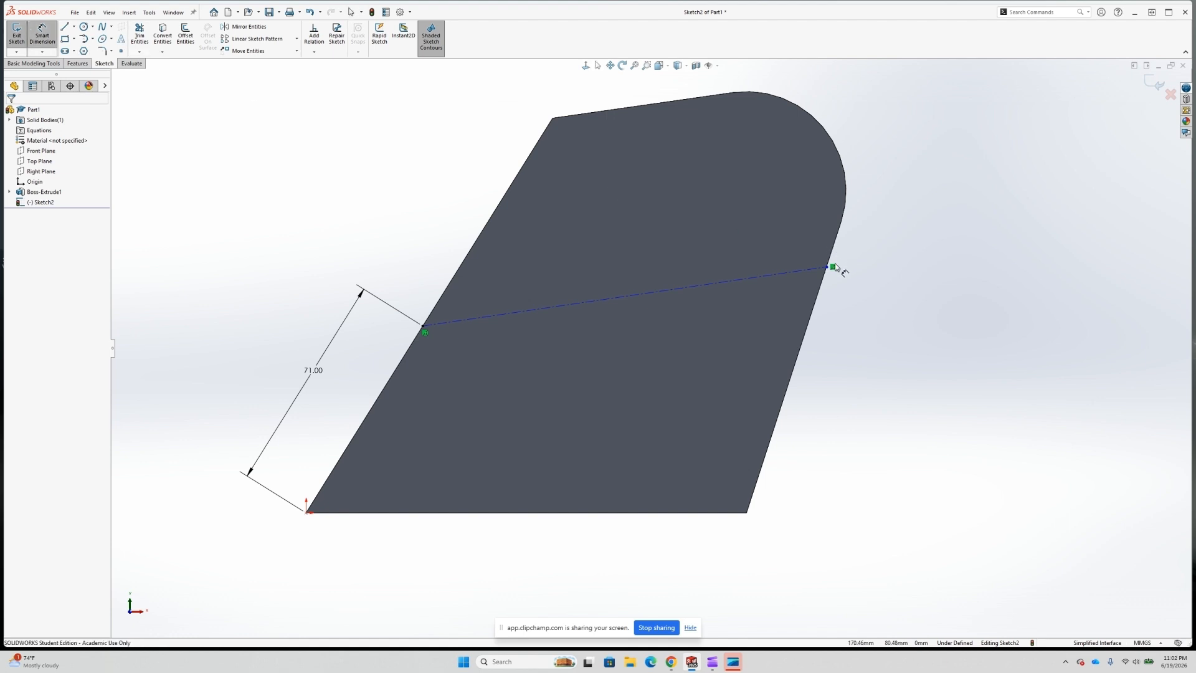
left_click(828, 268)
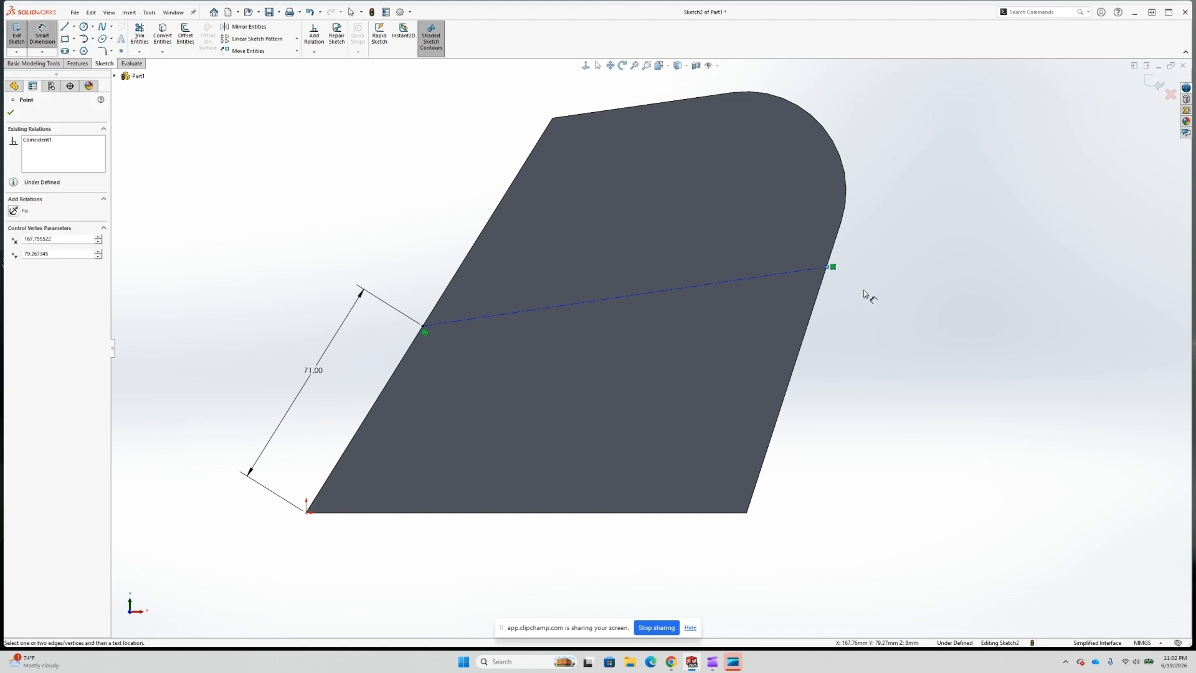
left_click(746, 513)
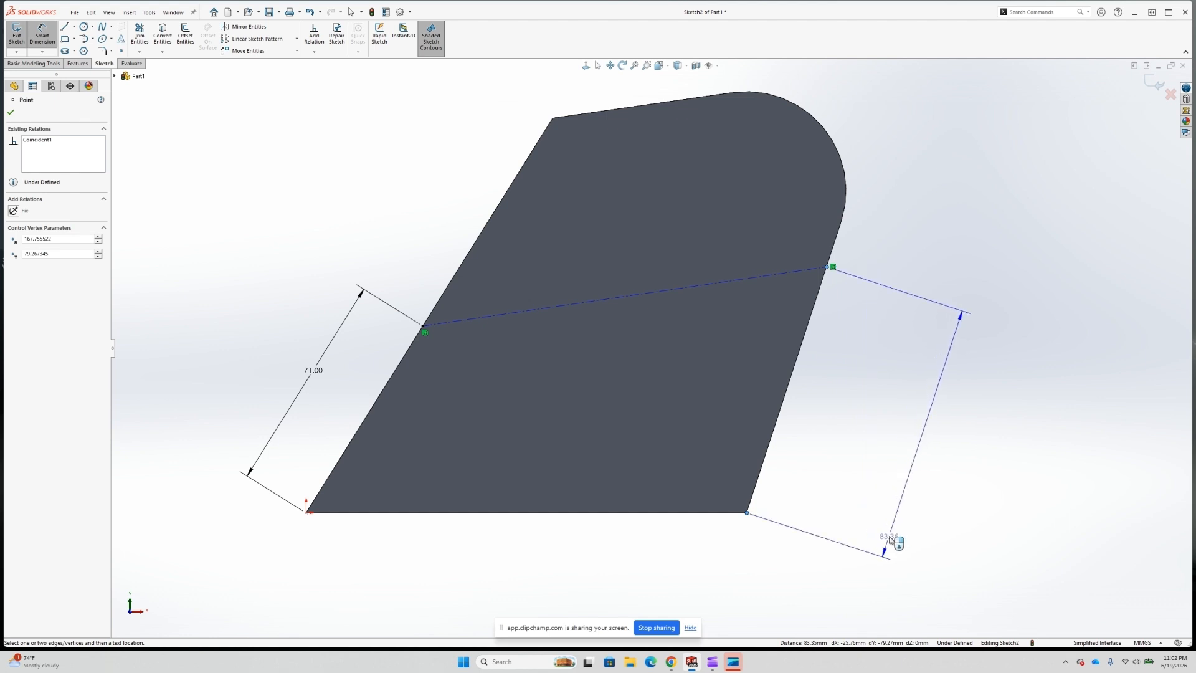
left_click(895, 541)
type("82")
key("Return")
key("Escape")
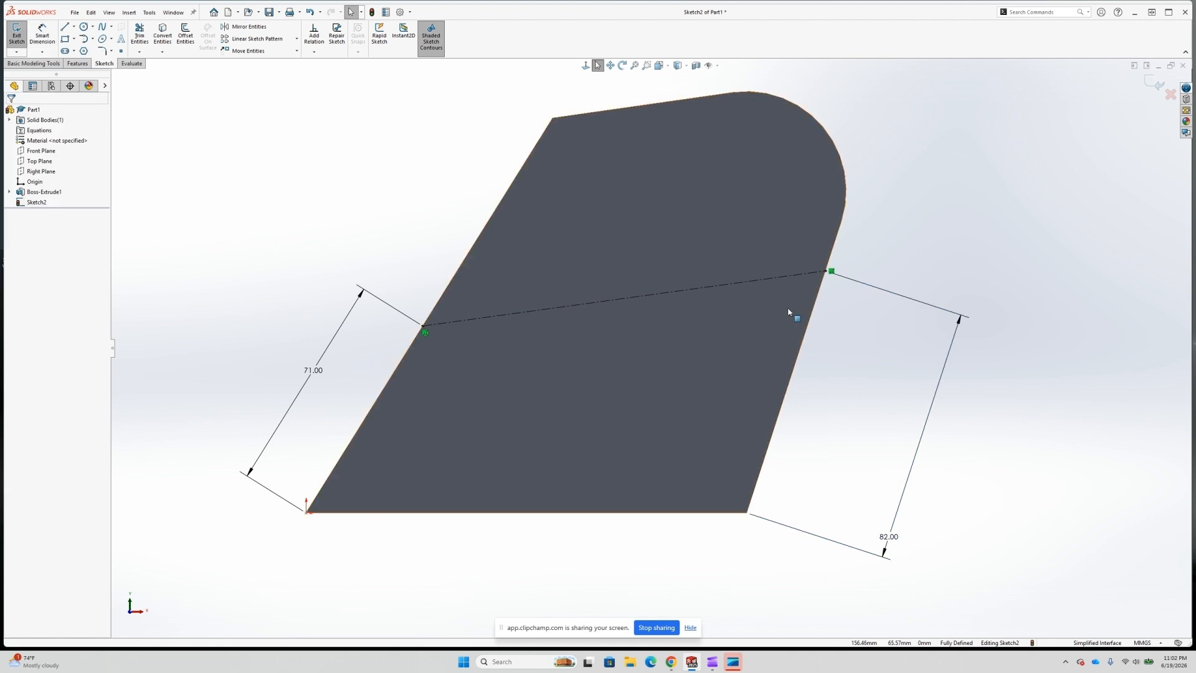
Sketch a circle centred on the centerline, about 26 mm from its left endpoint
scroll(633, 235, "up", 1)
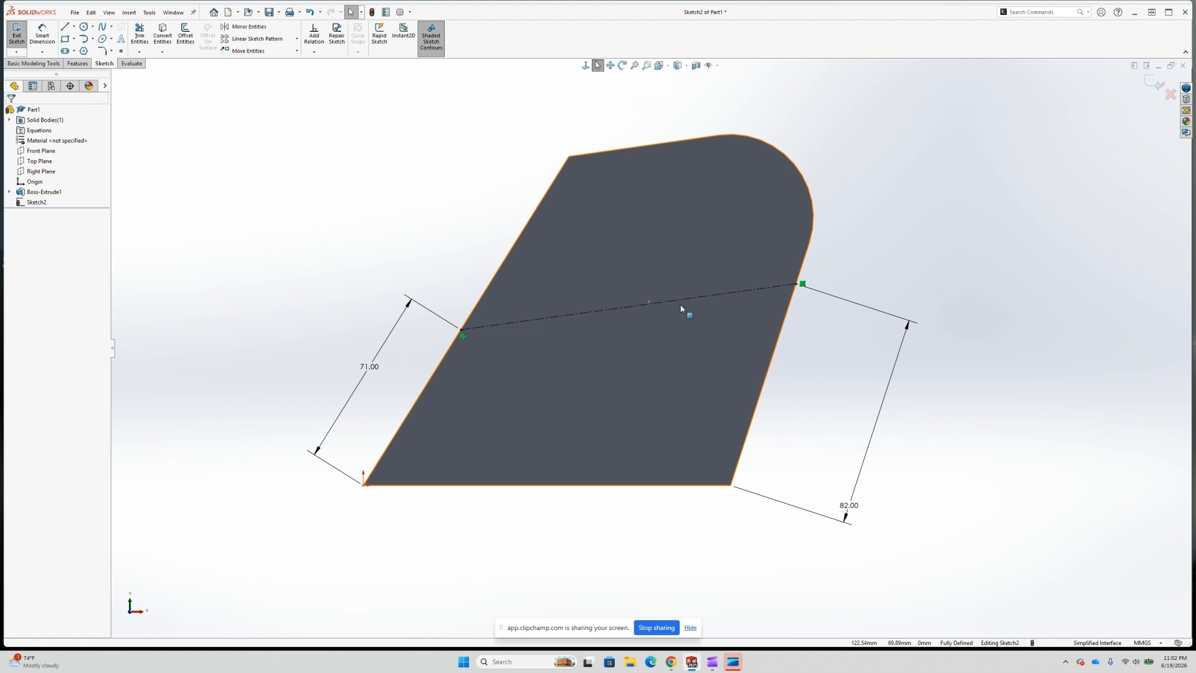
scroll(622, 299, "down", 2)
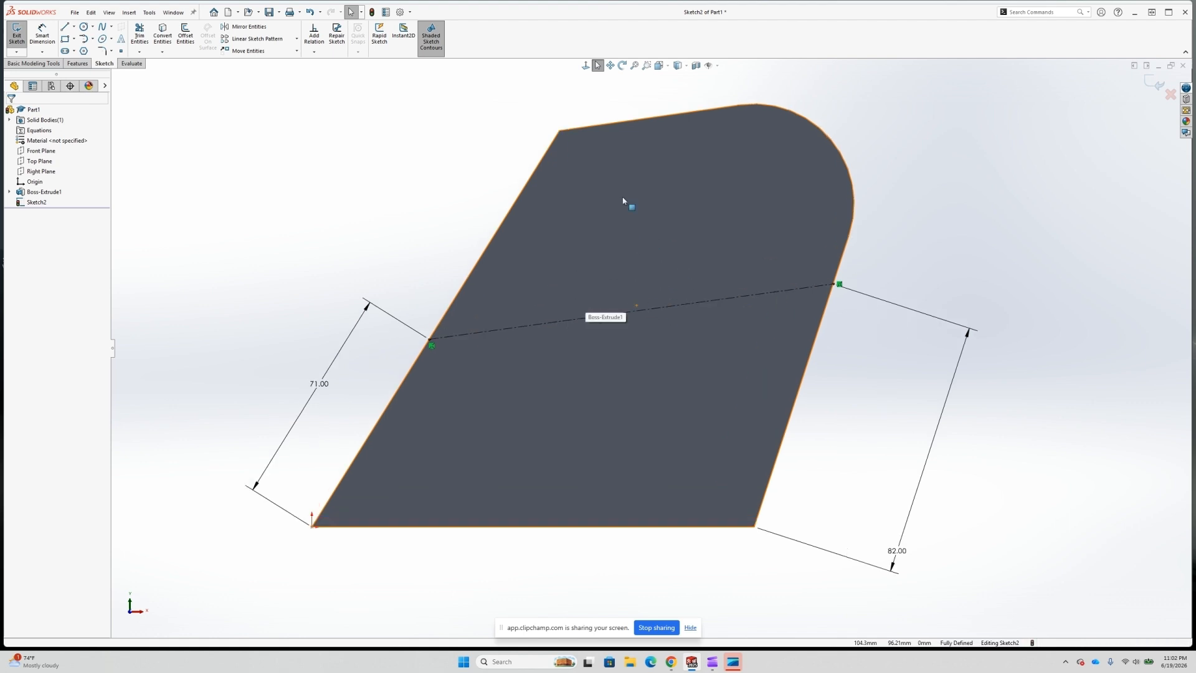
left_click(84, 26)
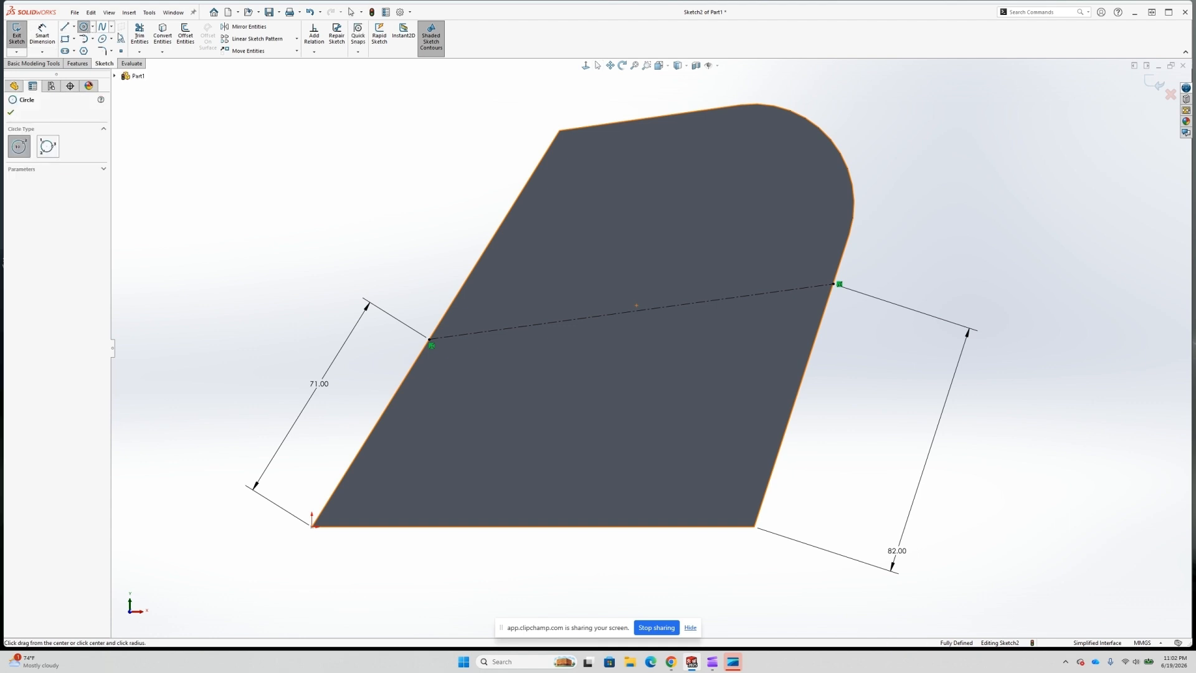
scroll(608, 314, "down", 1)
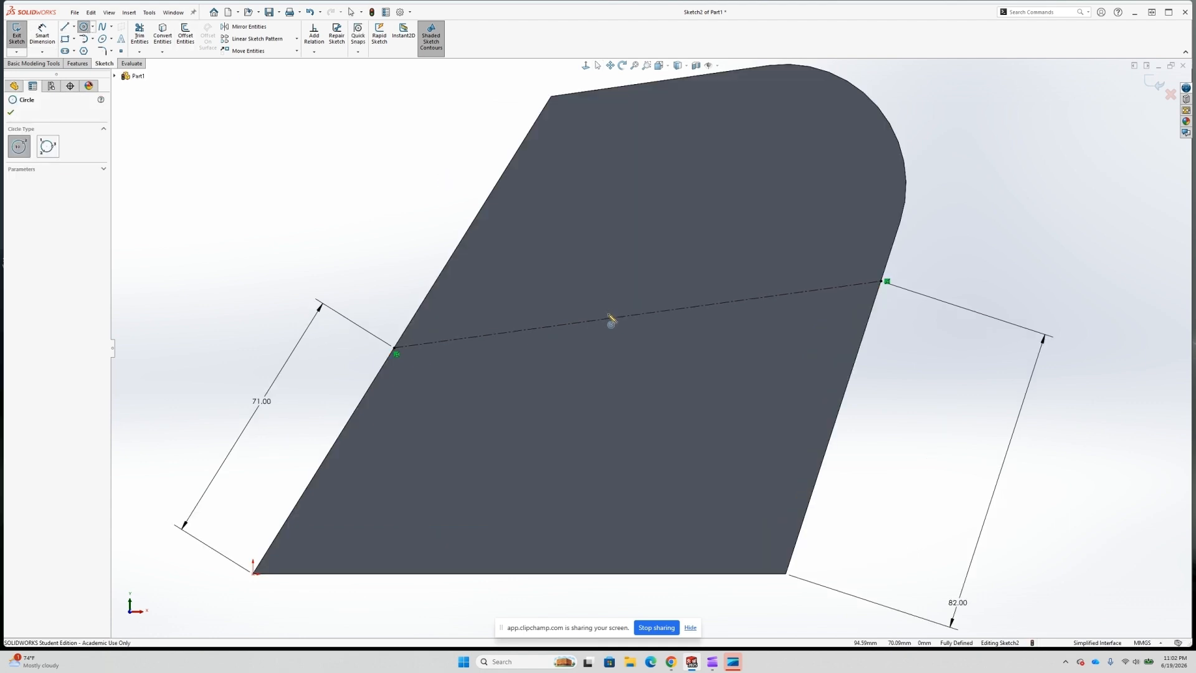
left_click(492, 335)
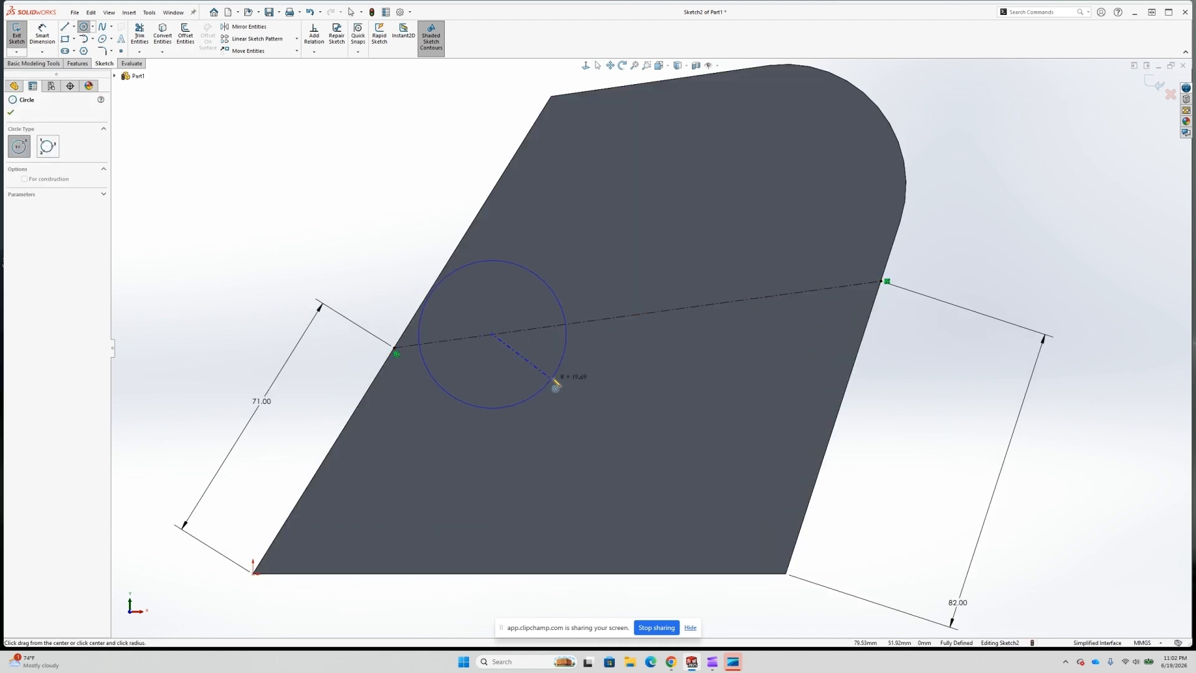
left_click(537, 374)
key("Escape")
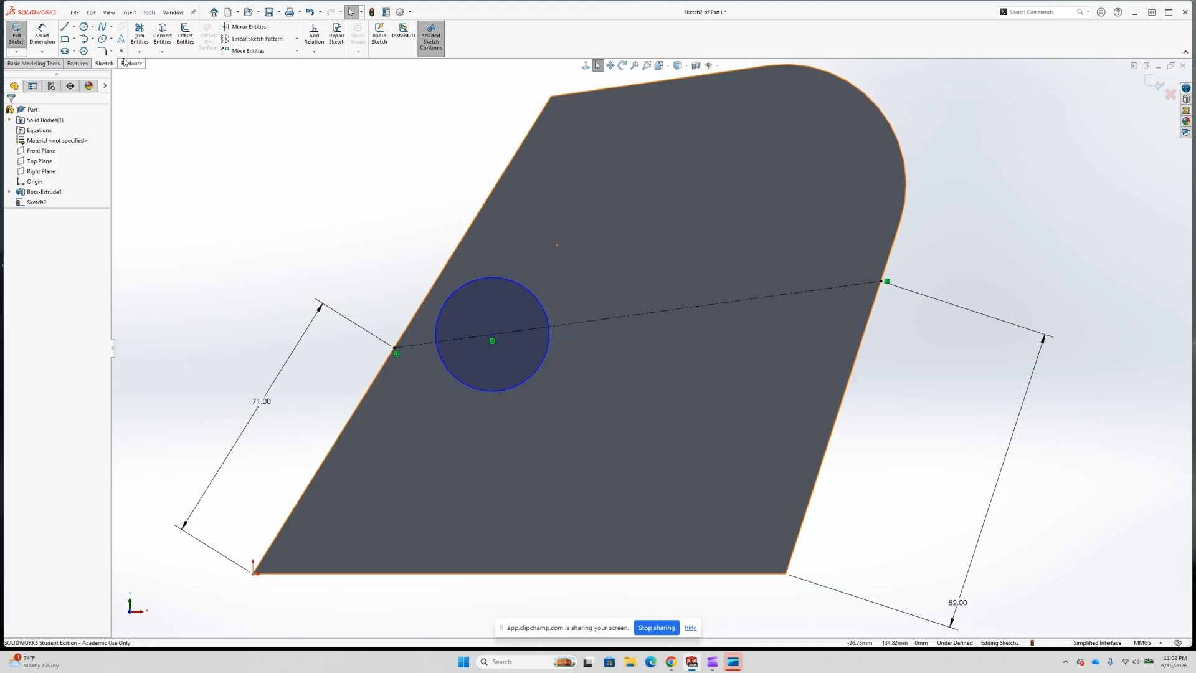
Dimension the aligned distance from the centerline's left endpoint to the circle's centre to 41 mm
left_click(42, 34)
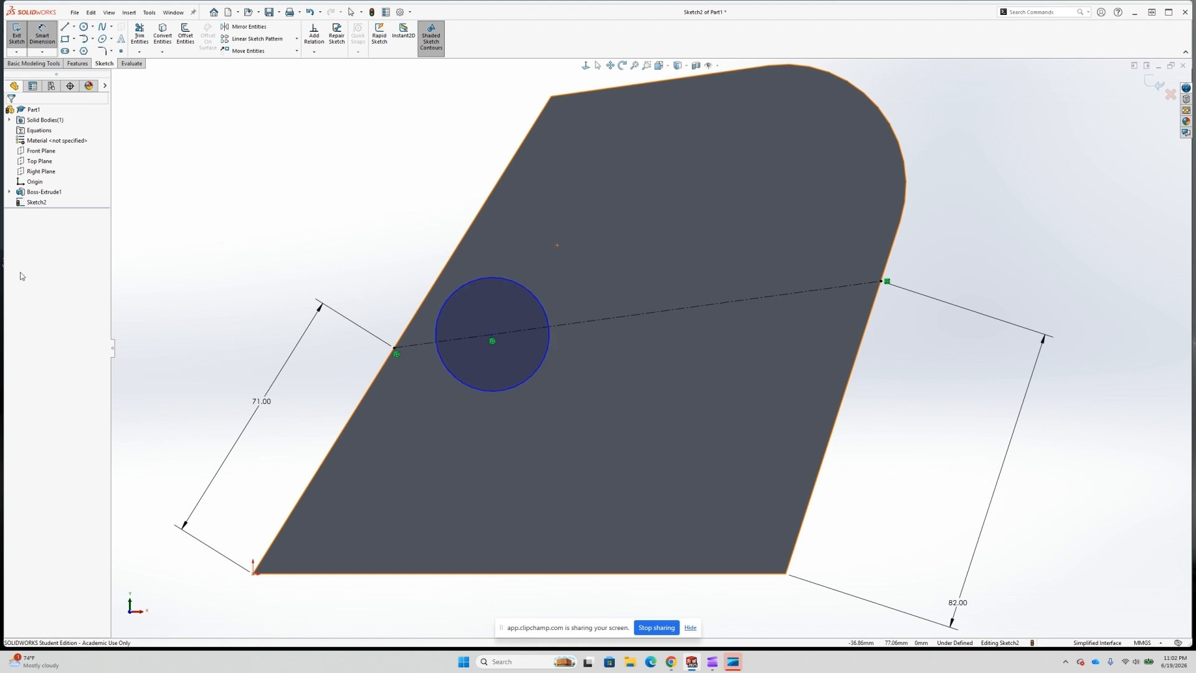
left_click(395, 349)
left_click(492, 339)
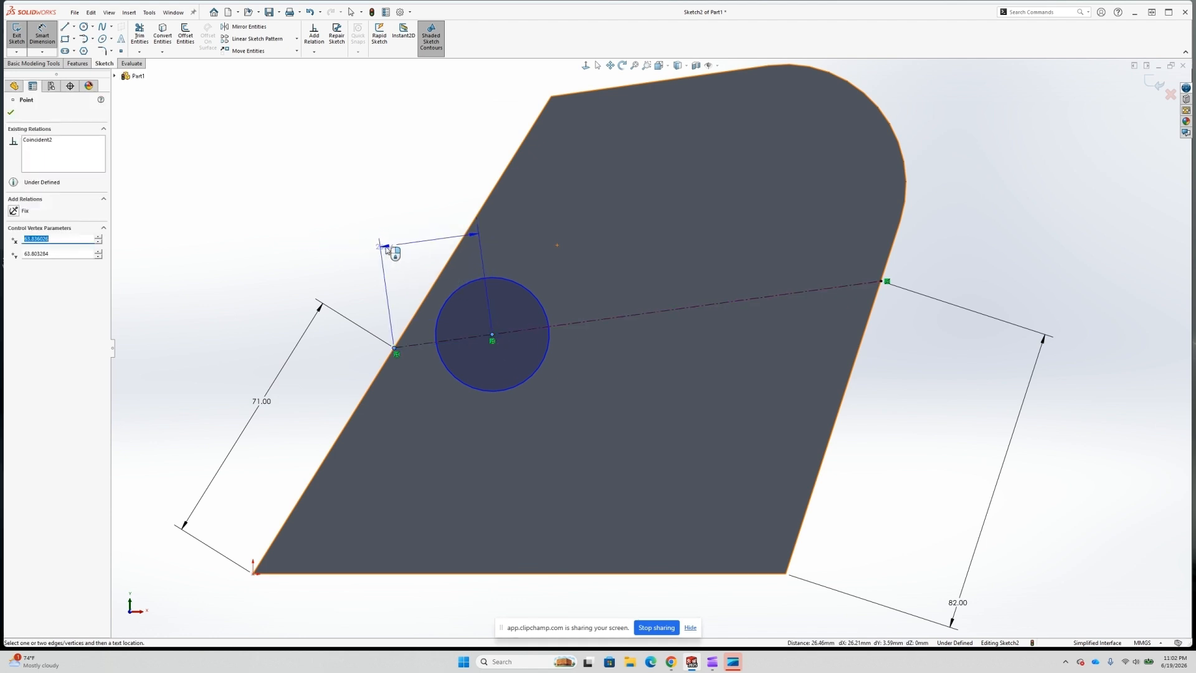
left_click(321, 244)
type("41")
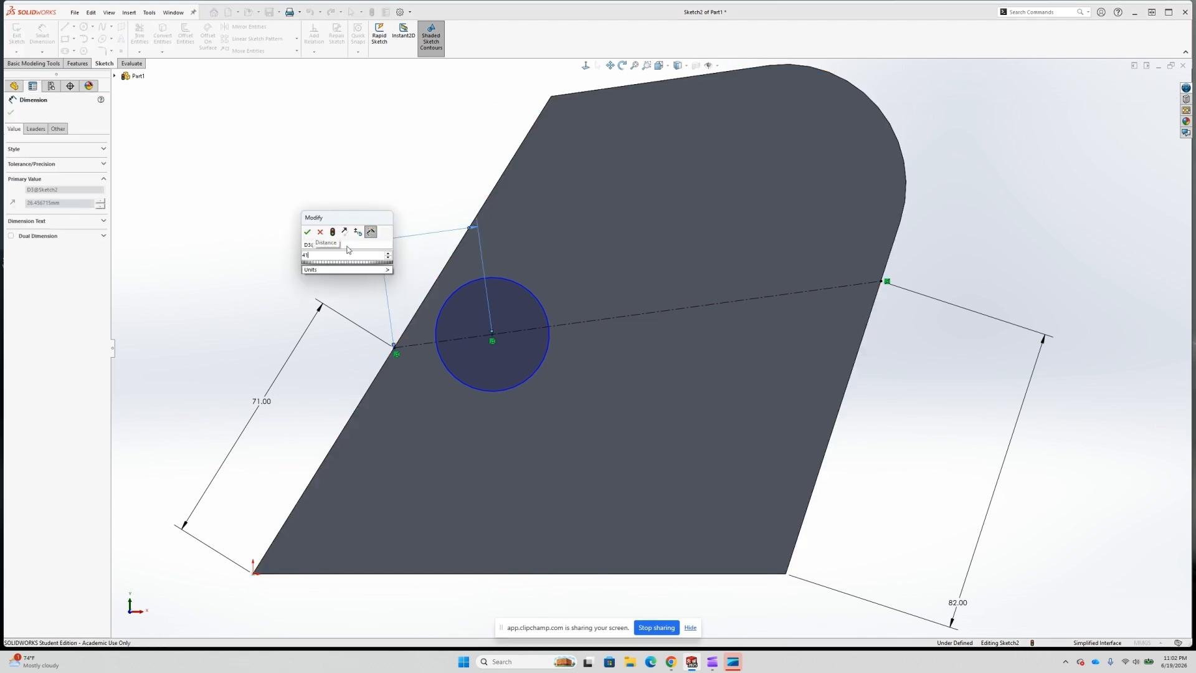
key("Return")
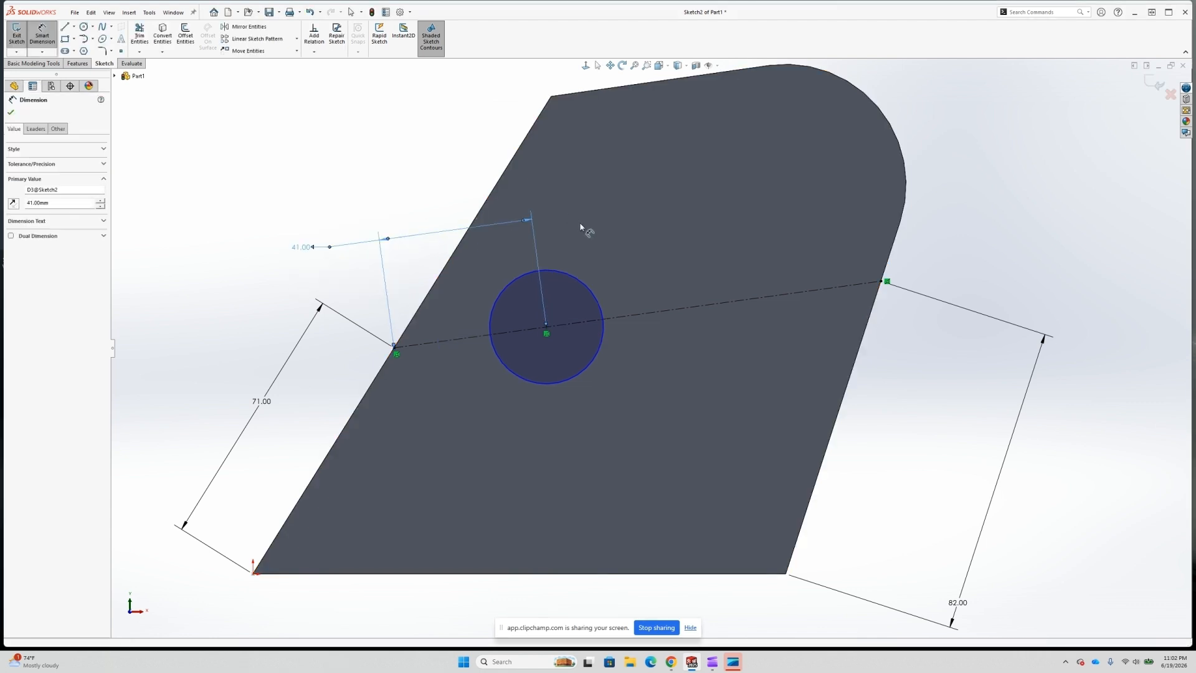
key("Escape")
Dimension the circle's diameter to 34 mm
scroll(654, 256, "up", 2)
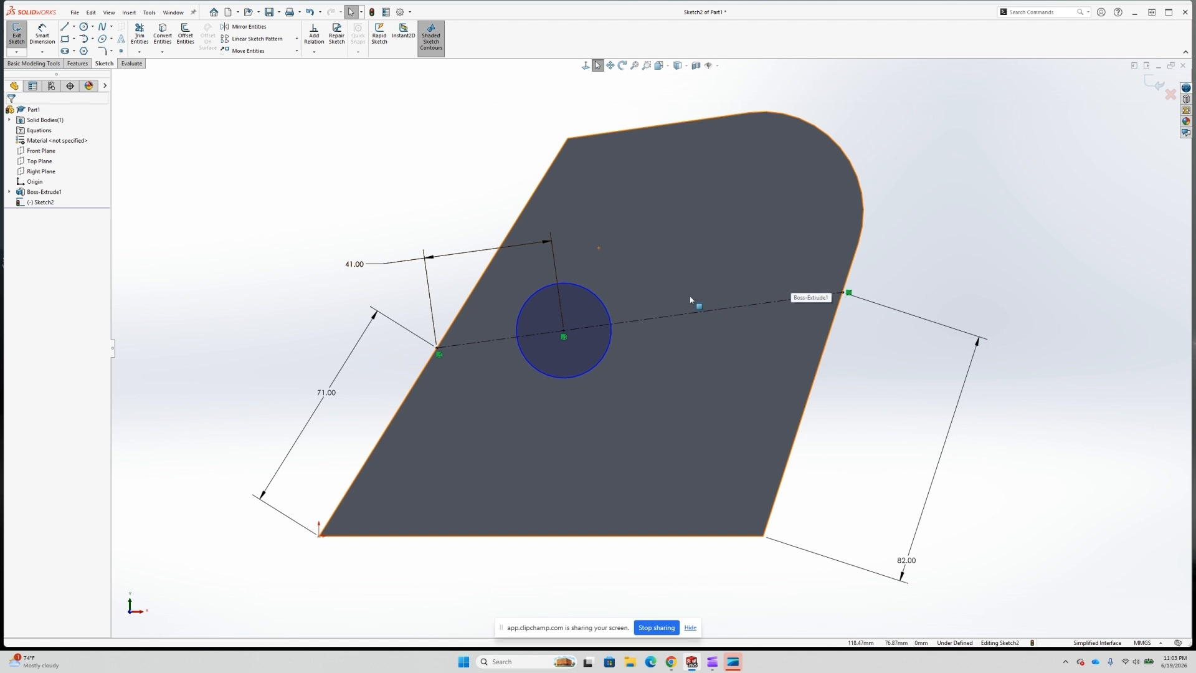
left_click(42, 35)
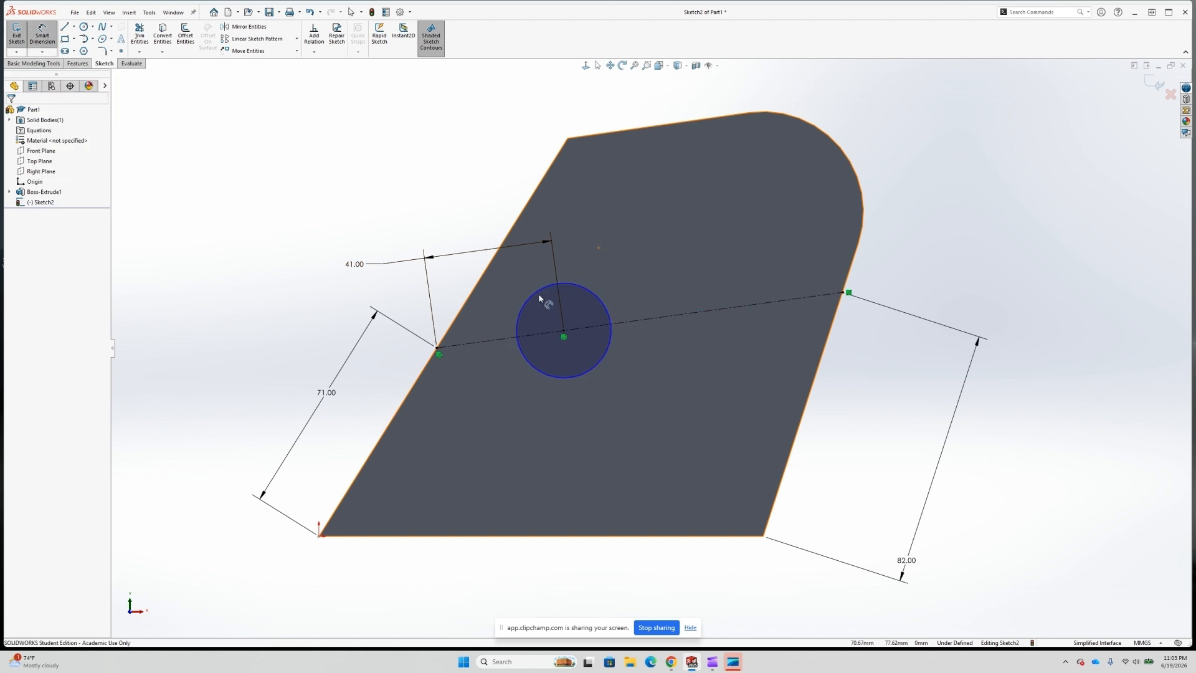
left_click(611, 327)
left_click(550, 378)
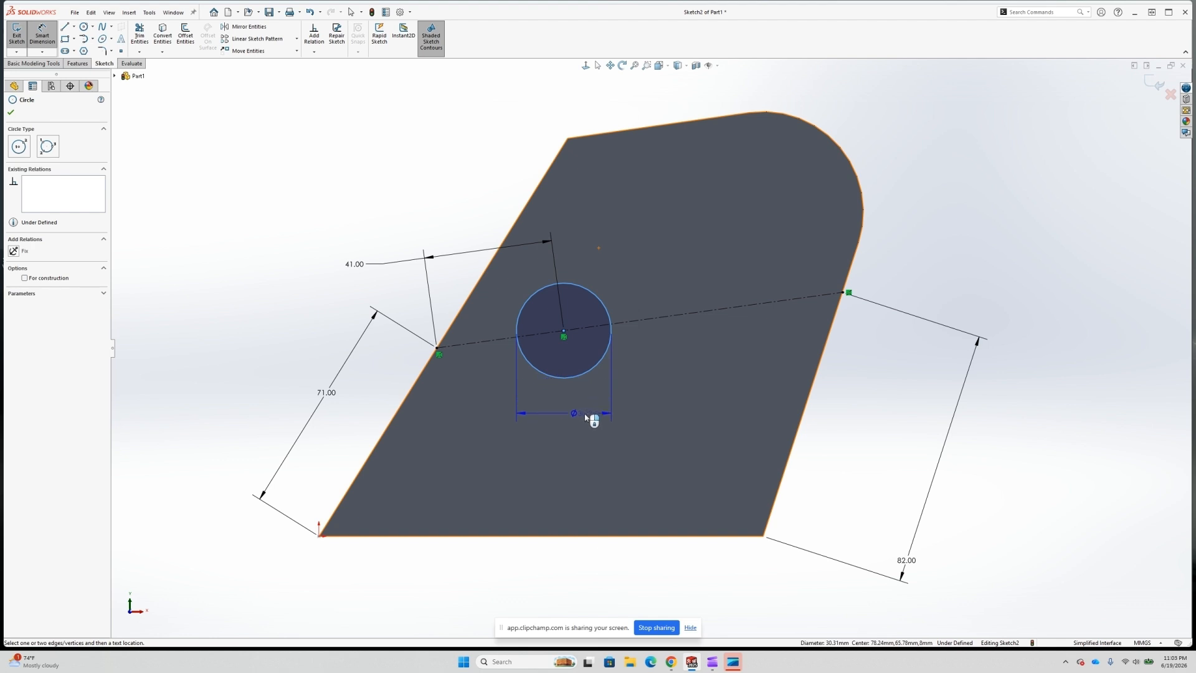
left_click(573, 422)
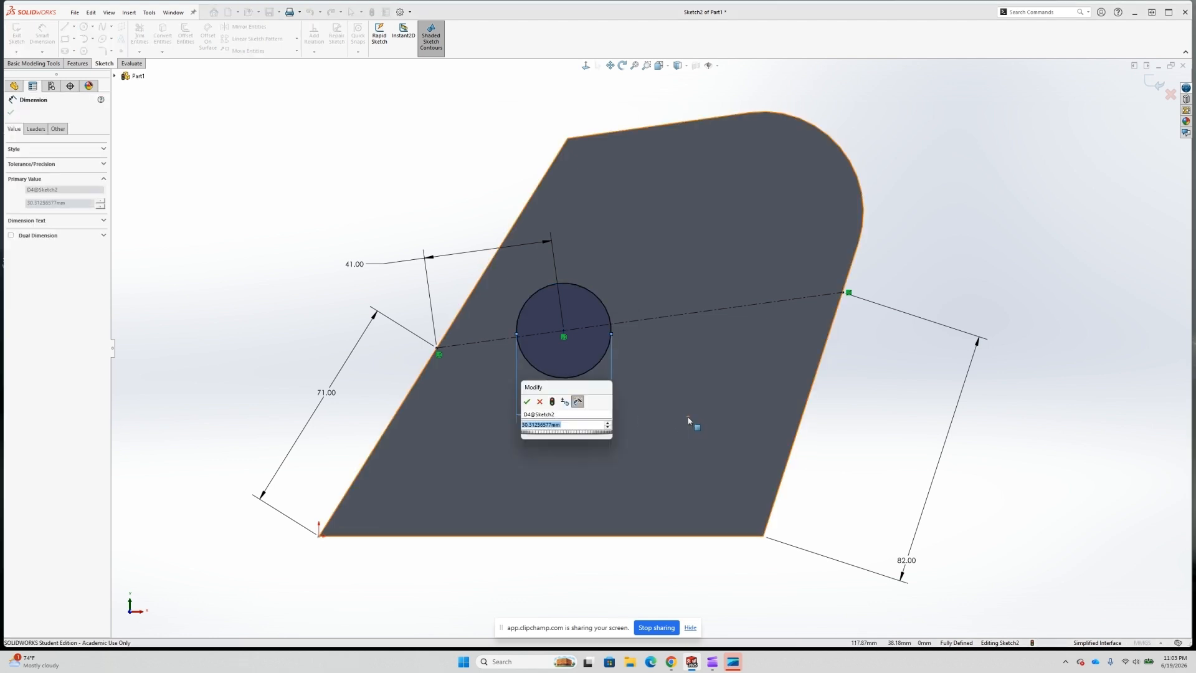
type("34")
key("Return")
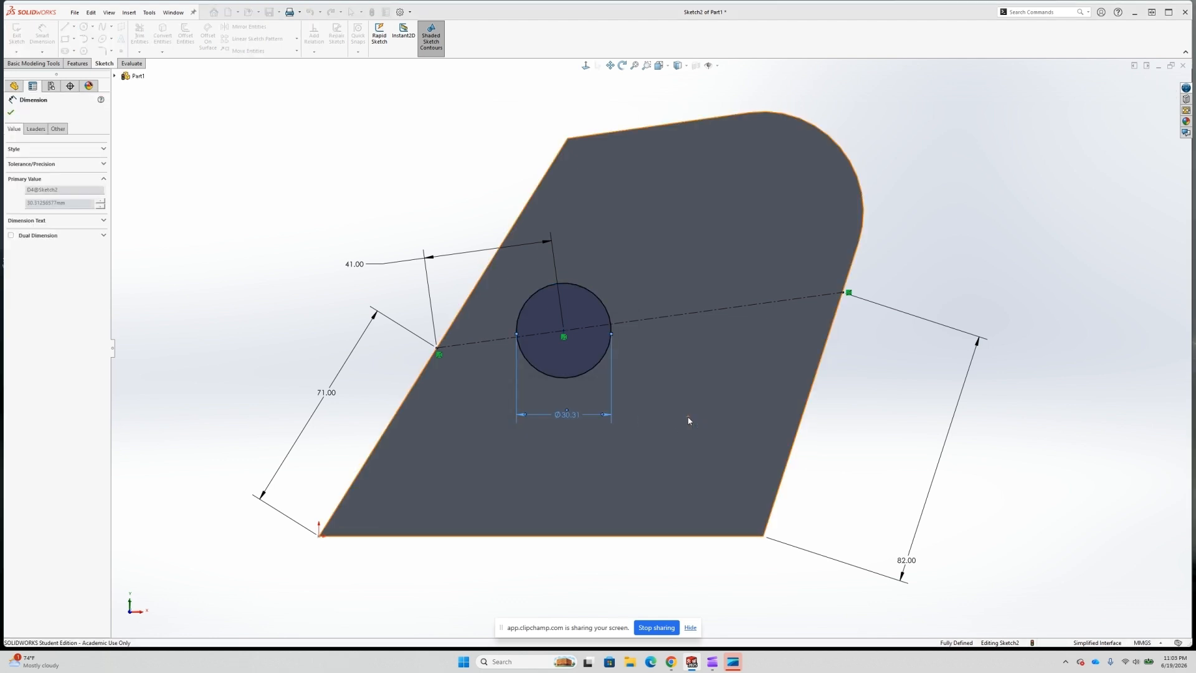
key("Escape")
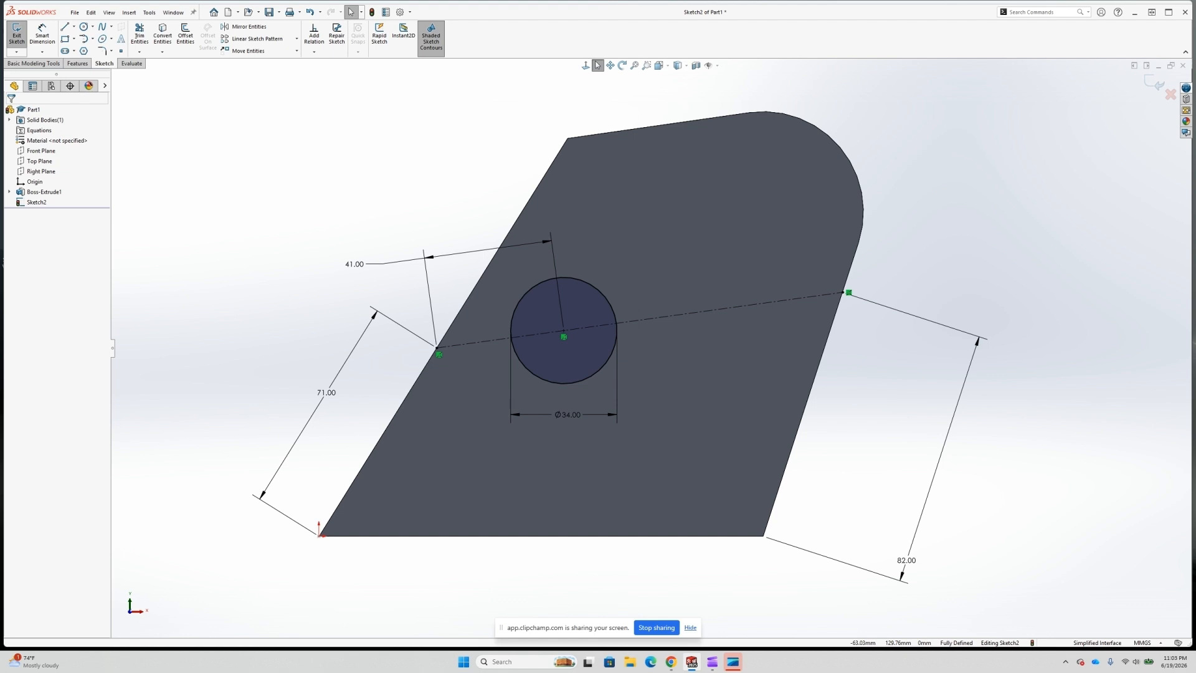
Sketch a second circle about 12 mm in diameter, centred on the centerline near the plate's right slanted edge
left_click(83, 27)
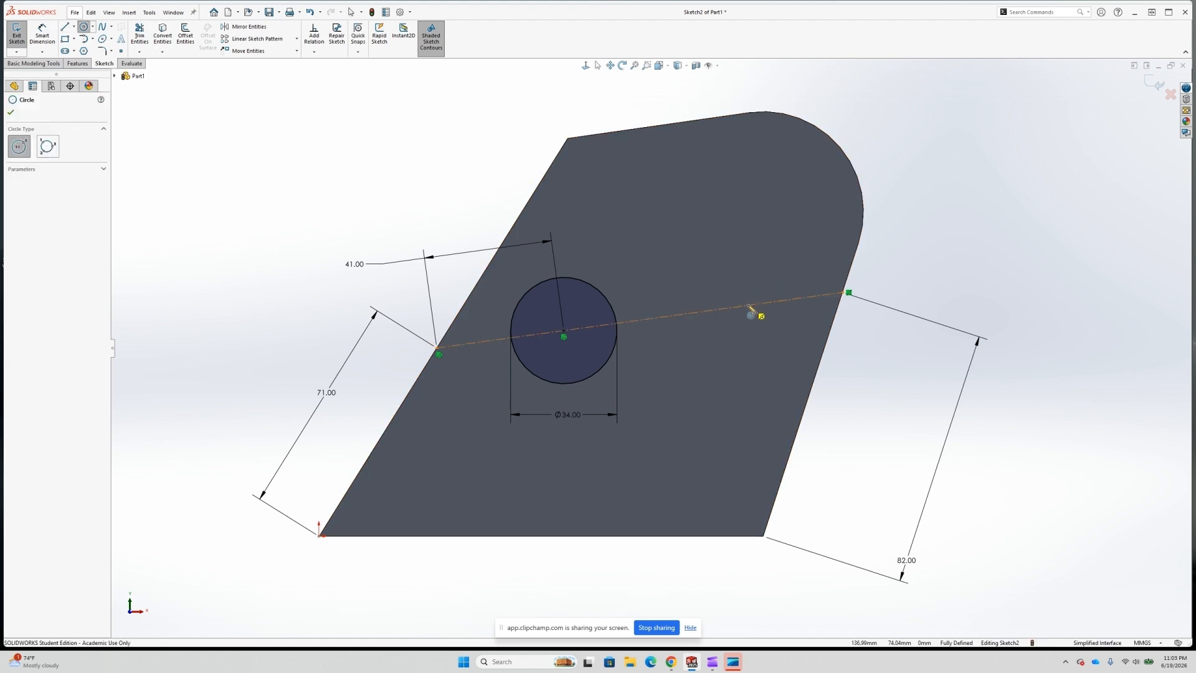
left_click(789, 301)
left_click(803, 314)
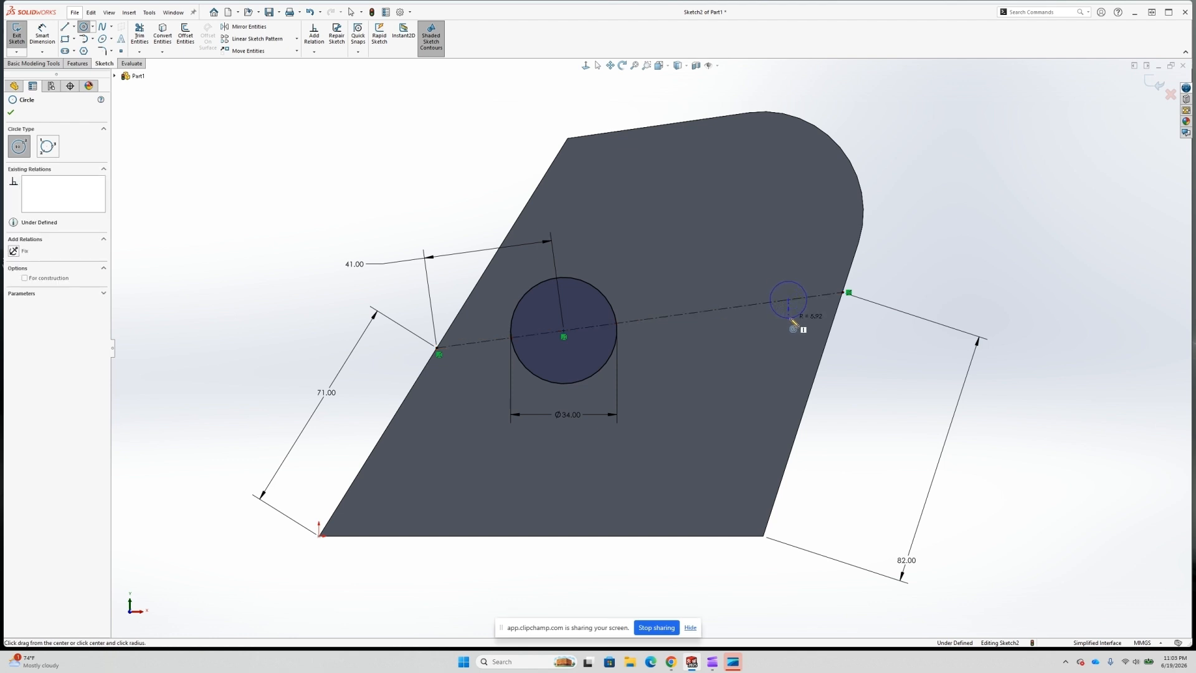
key("Escape")
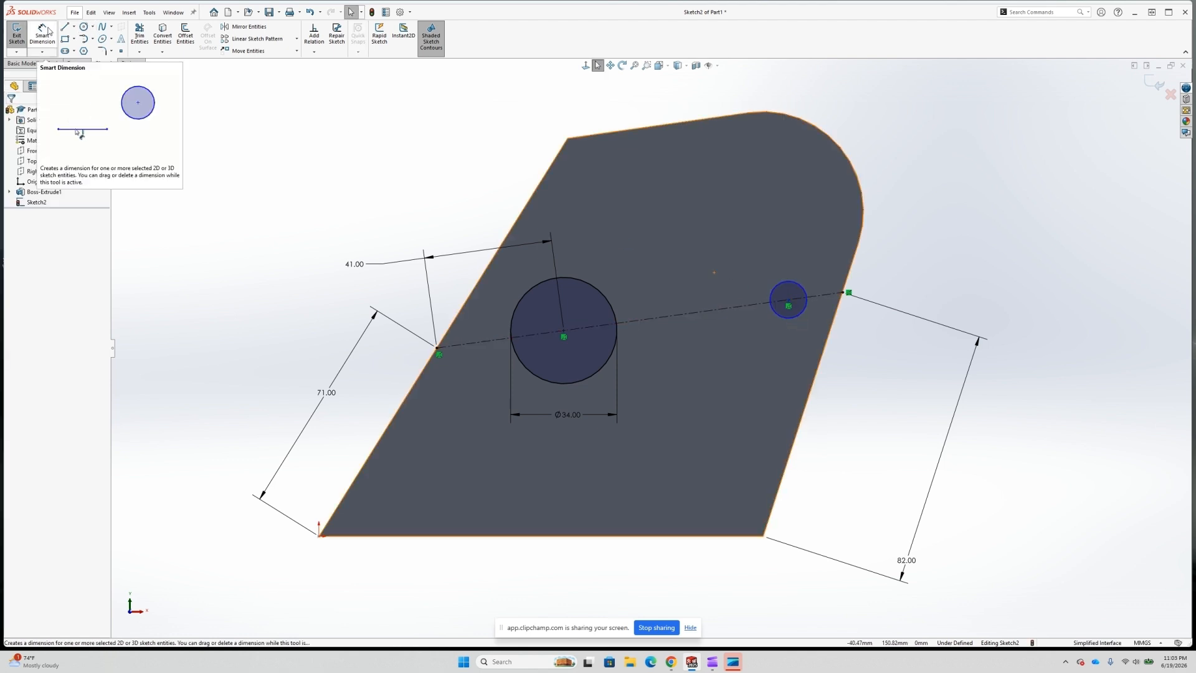
Dimension the small right circle's diameter to 14 mm
left_click(43, 33)
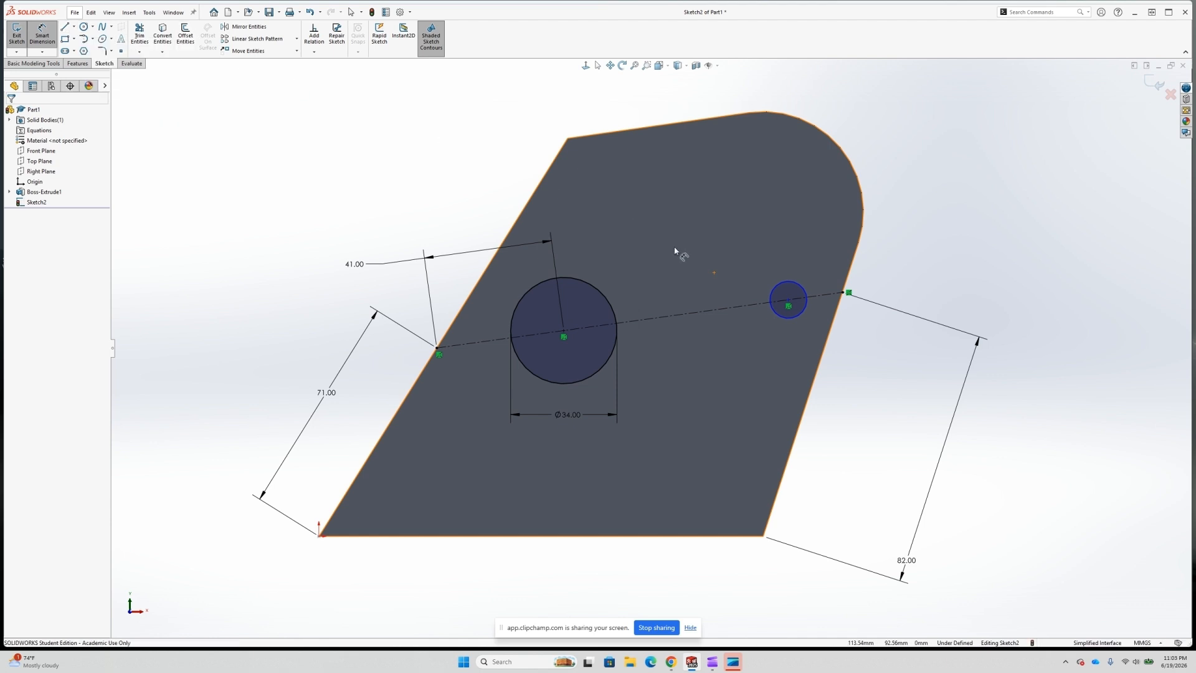
left_click(780, 285)
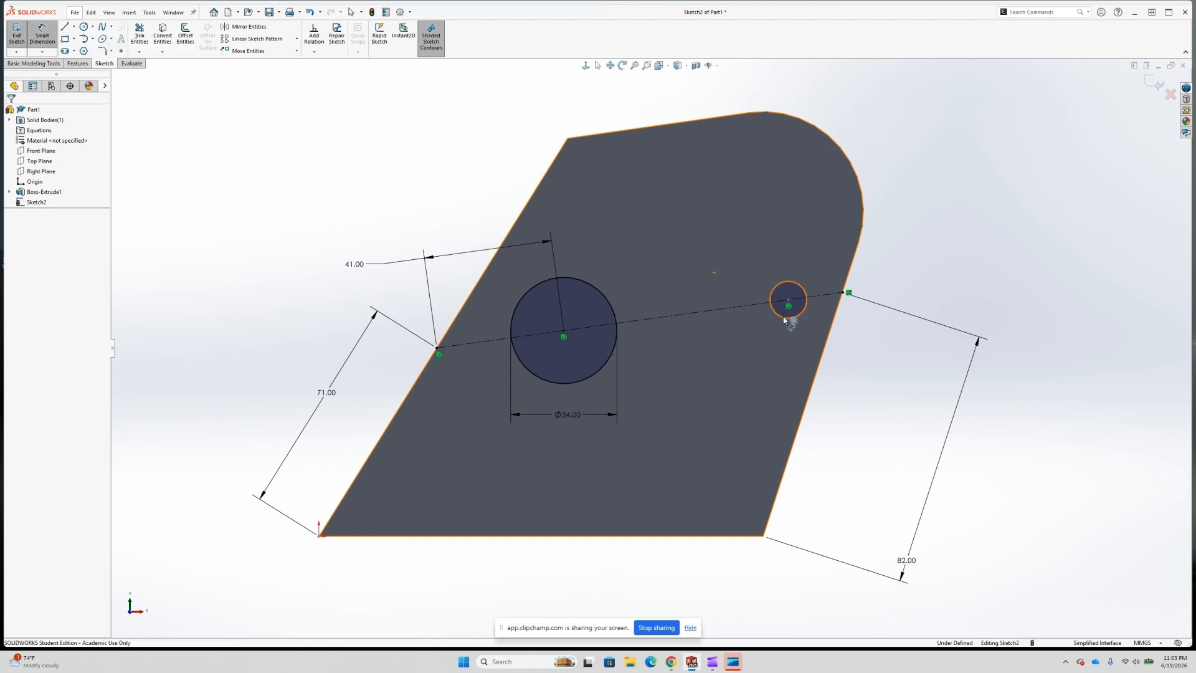
left_click(790, 347)
type("14")
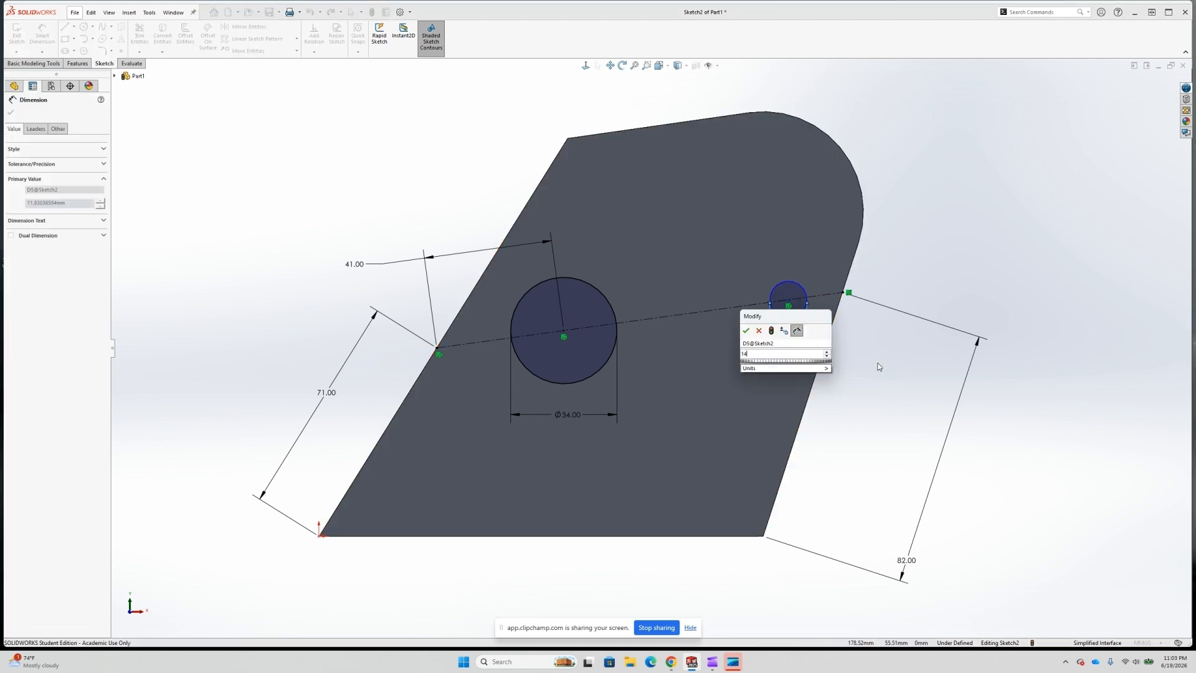
key("Return")
key("Escape")
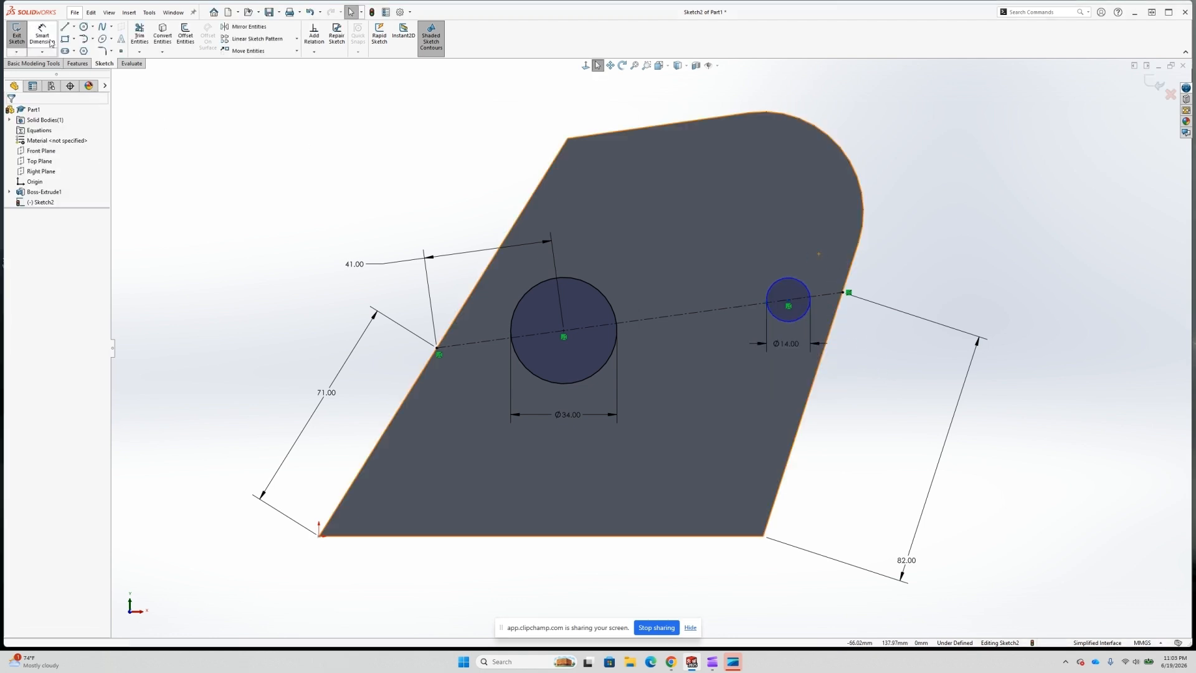
Dimension the aligned distance between the centres of the large and small circles to 55 mm
left_click(565, 334)
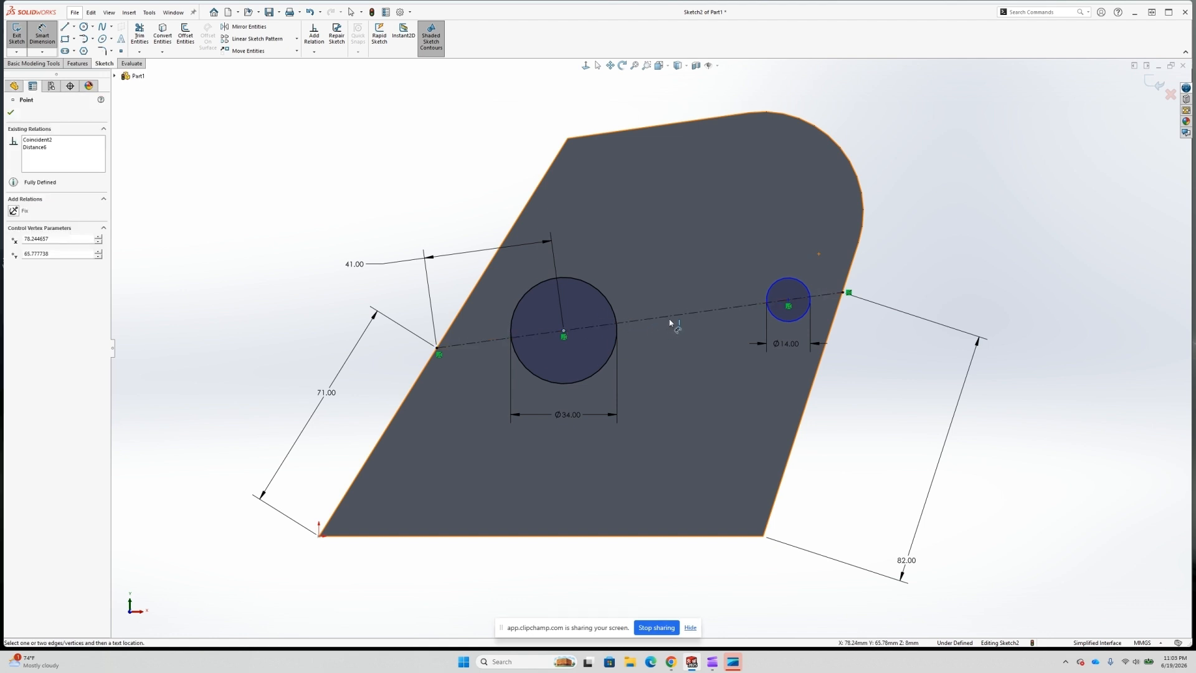
left_click(787, 301)
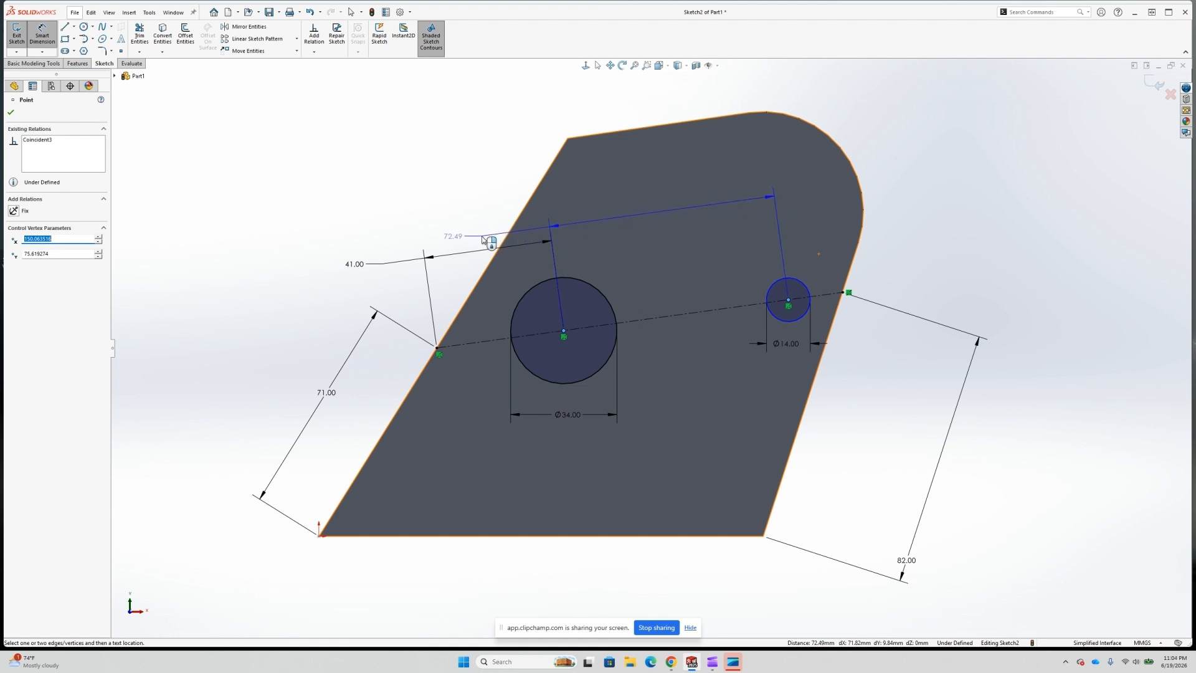
left_click(485, 239)
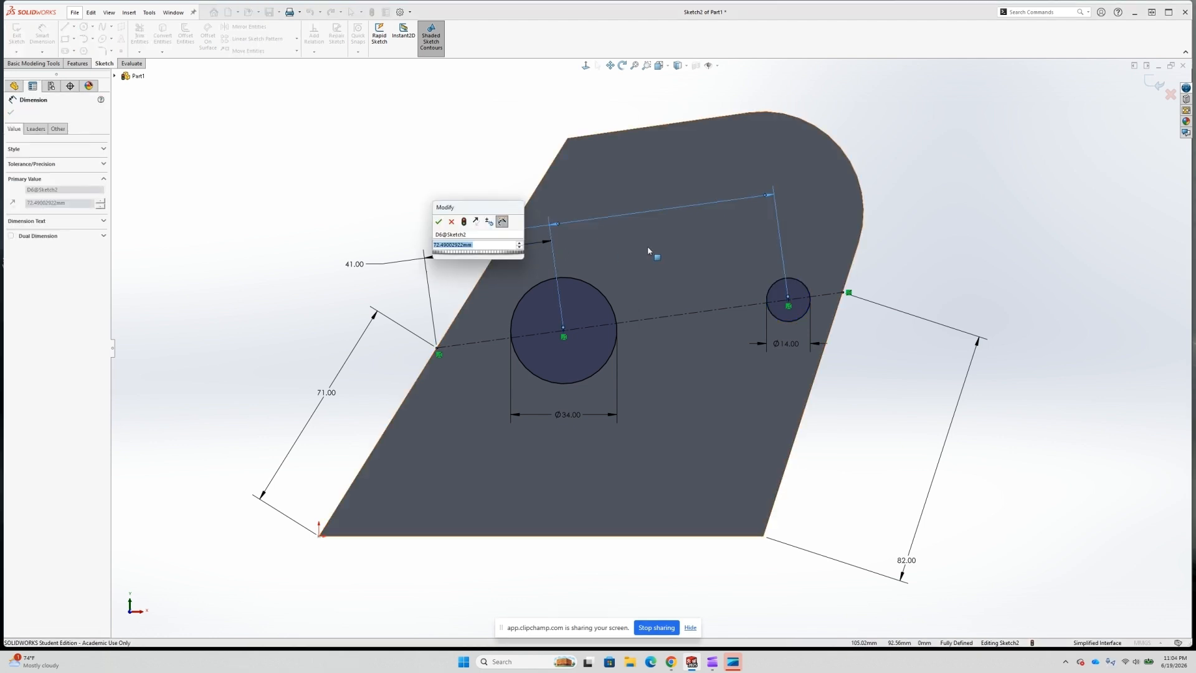
type("55")
key("Return")
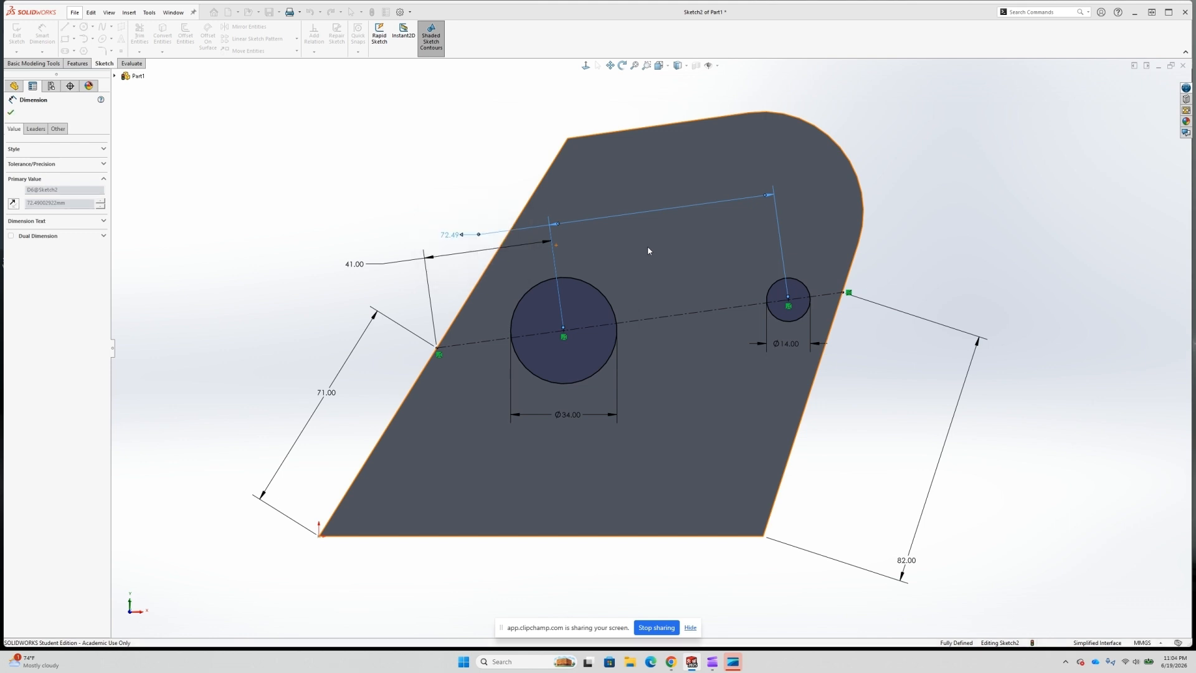
key("Escape")
Sketch a line about 31 mm long, tangent to the small circle's underside and running toward the large circle
scroll(788, 243, "down", 4)
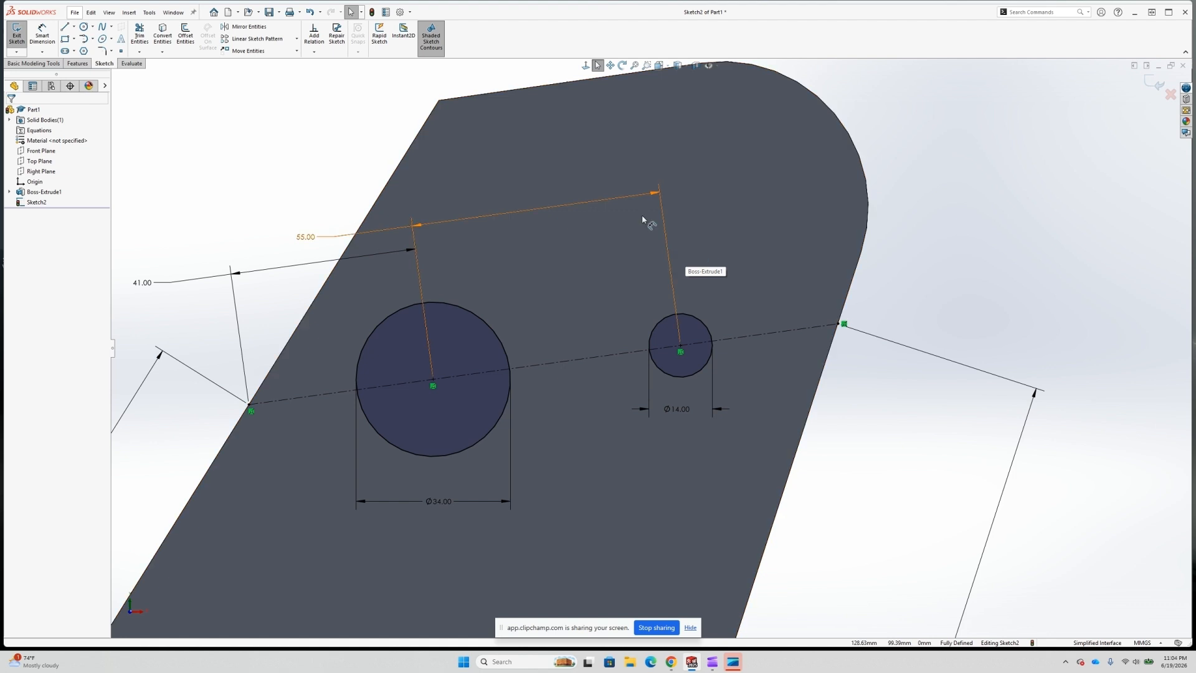
left_click(65, 26)
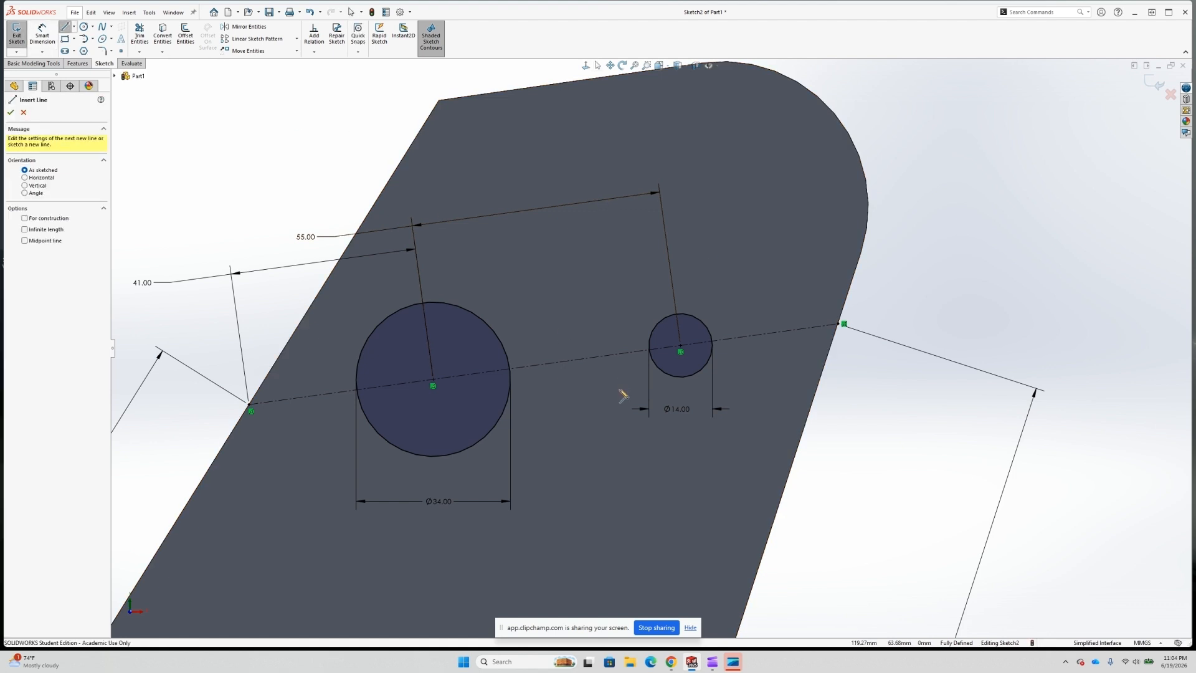
left_click(690, 383)
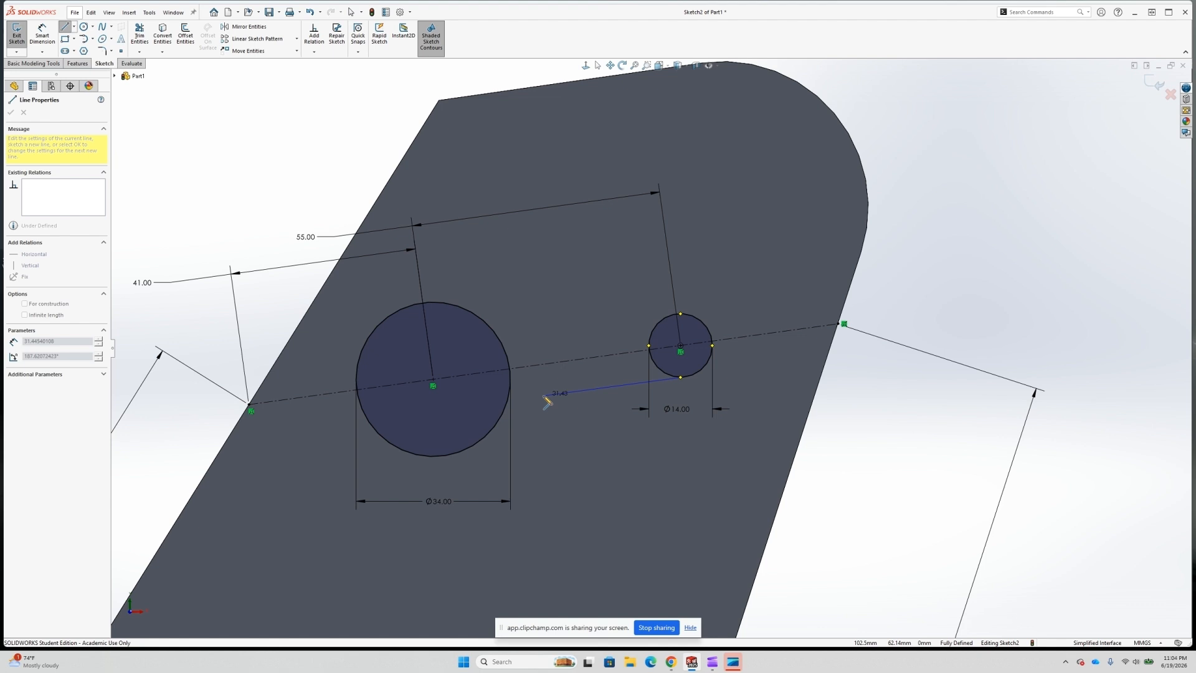
left_click(544, 396)
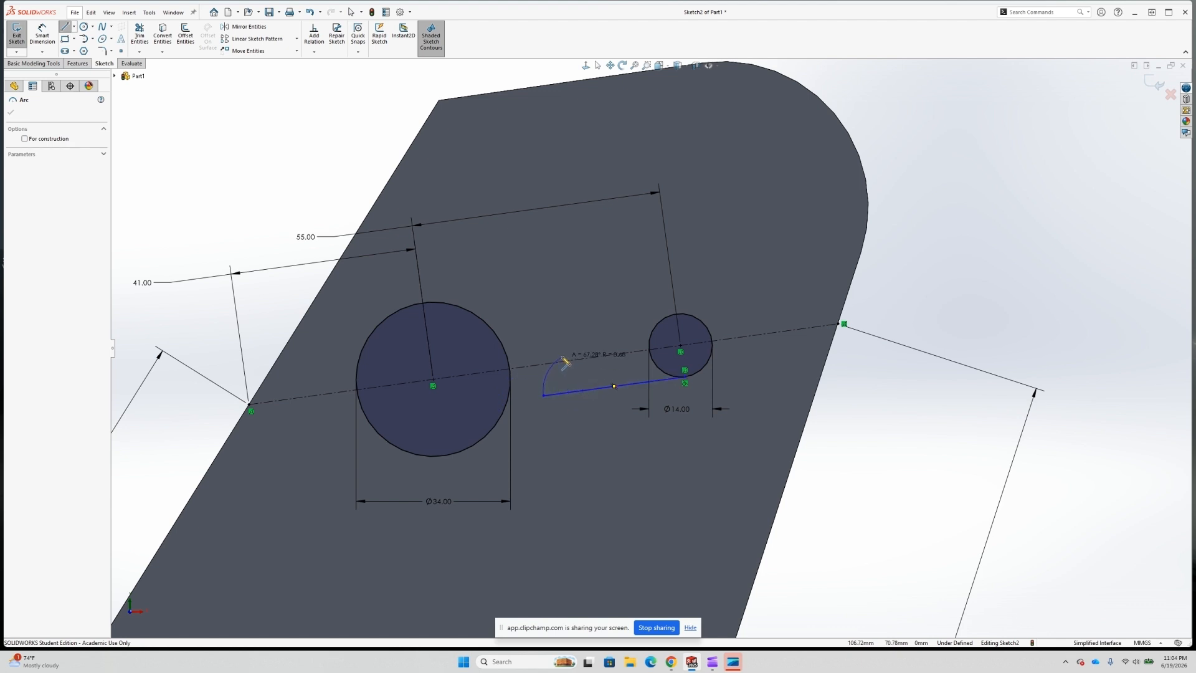
key("Escape")
Sketch a tangent arc of about 16 mm radius from the line's left end to the large circle's lower-right edge
left_click(90, 42)
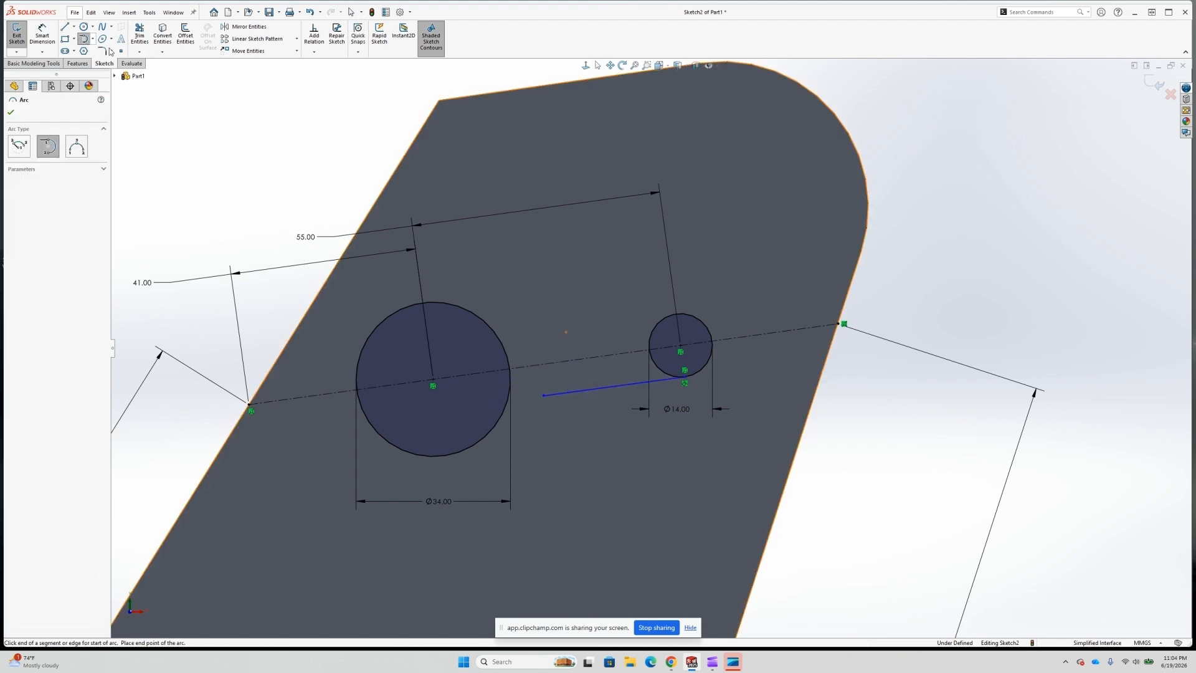
left_click(544, 396)
left_click(503, 426)
key("Escape")
Add a tangent relation between the connecting arc and the large circle
scroll(529, 421, "down", 3)
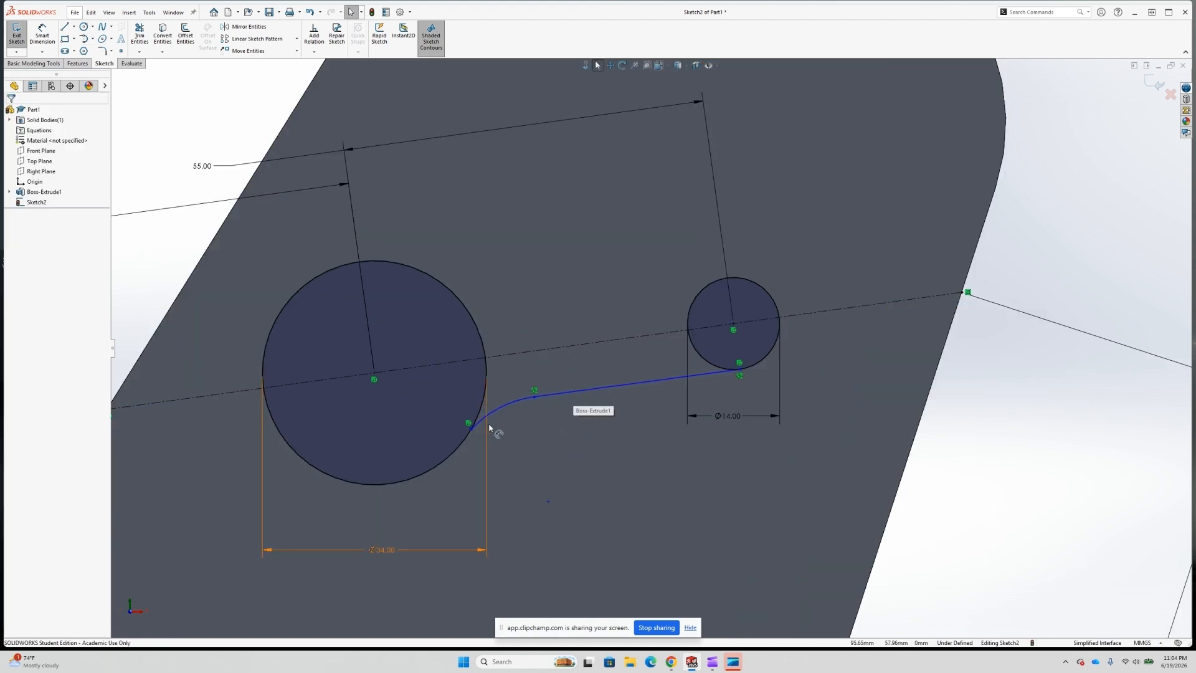
left_click(481, 418)
left_click(469, 441, "ctrl")
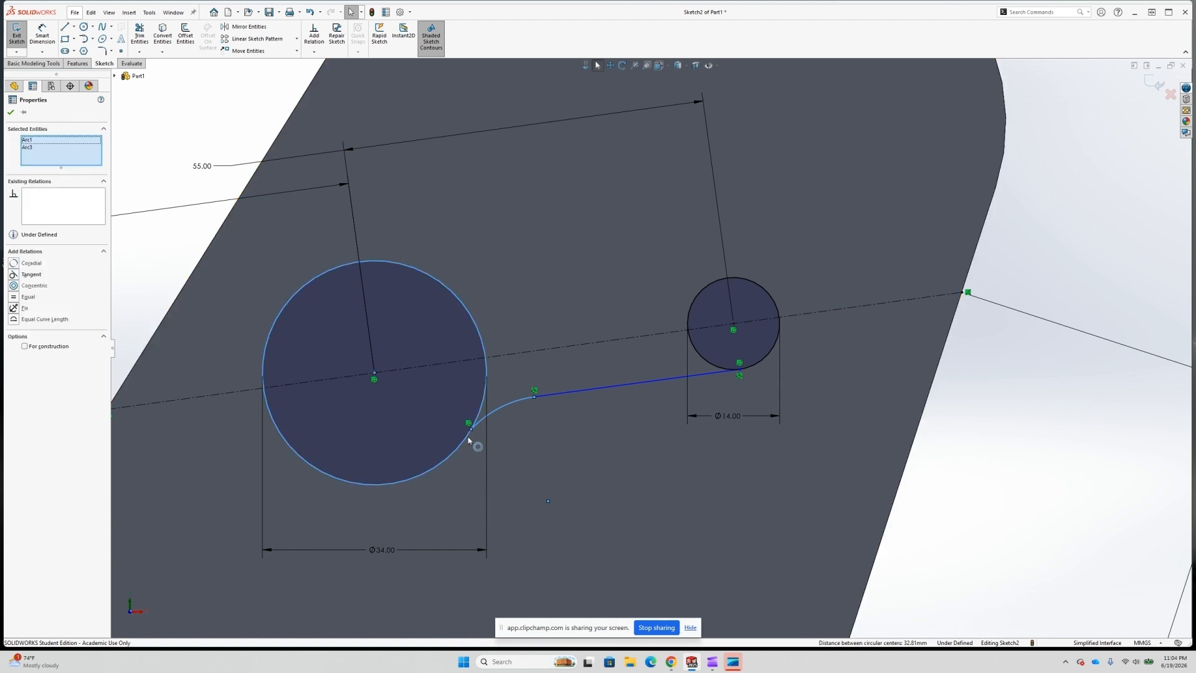
left_click(34, 274)
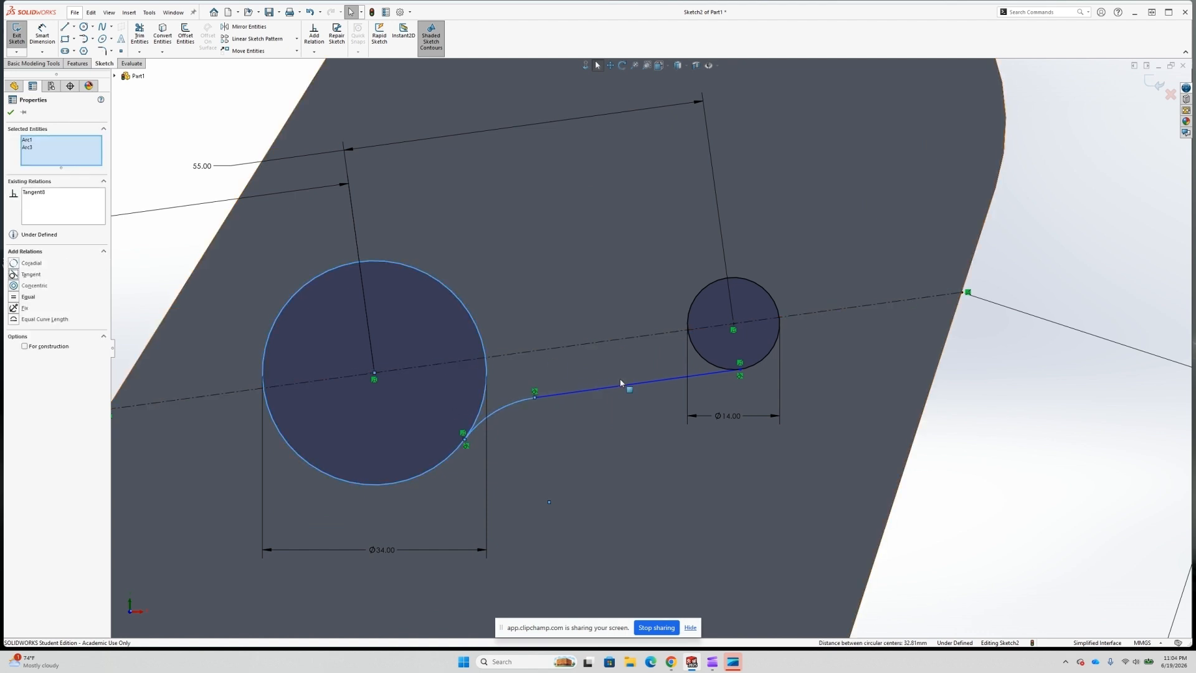
left_click(615, 396)
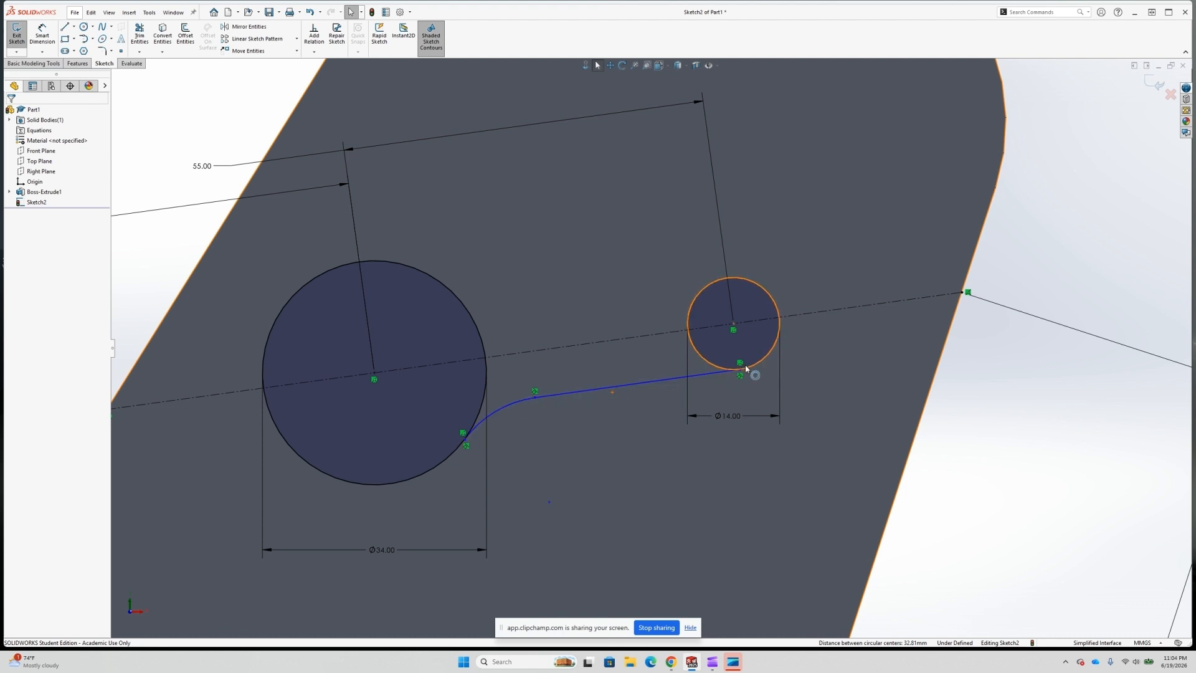
Dimension the connecting arc's radius to 8 mm
scroll(729, 393, "up", 2)
scroll(804, 336, "down", 2)
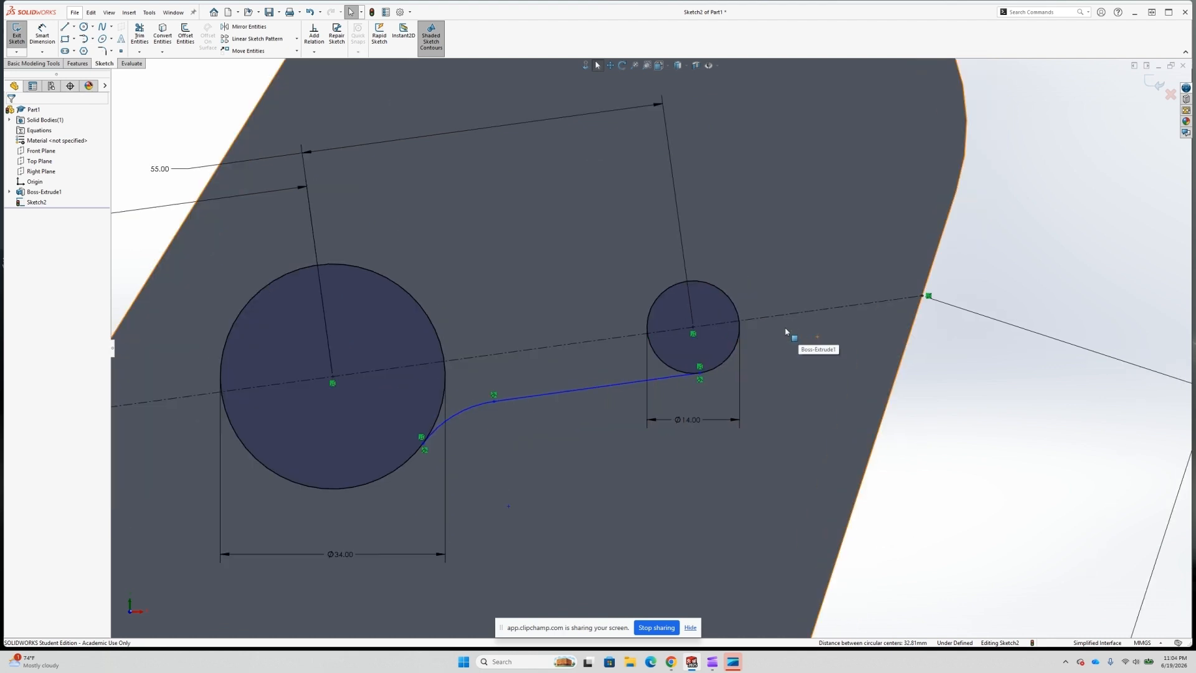
left_click(41, 34)
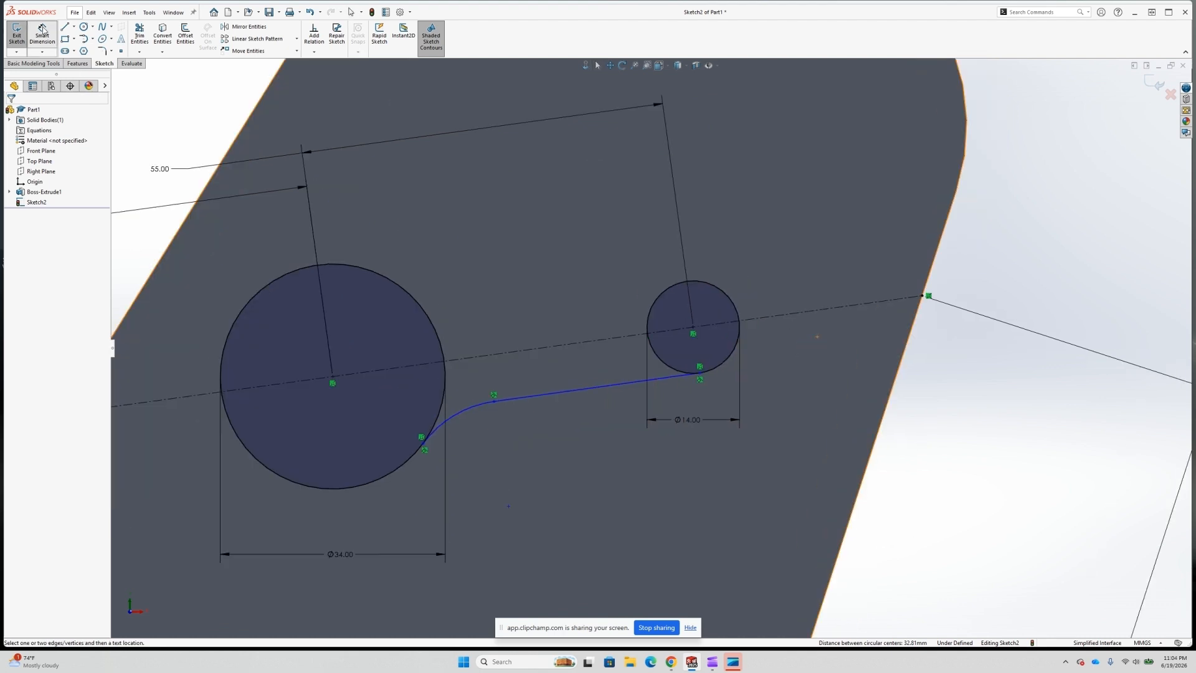
left_click(455, 419)
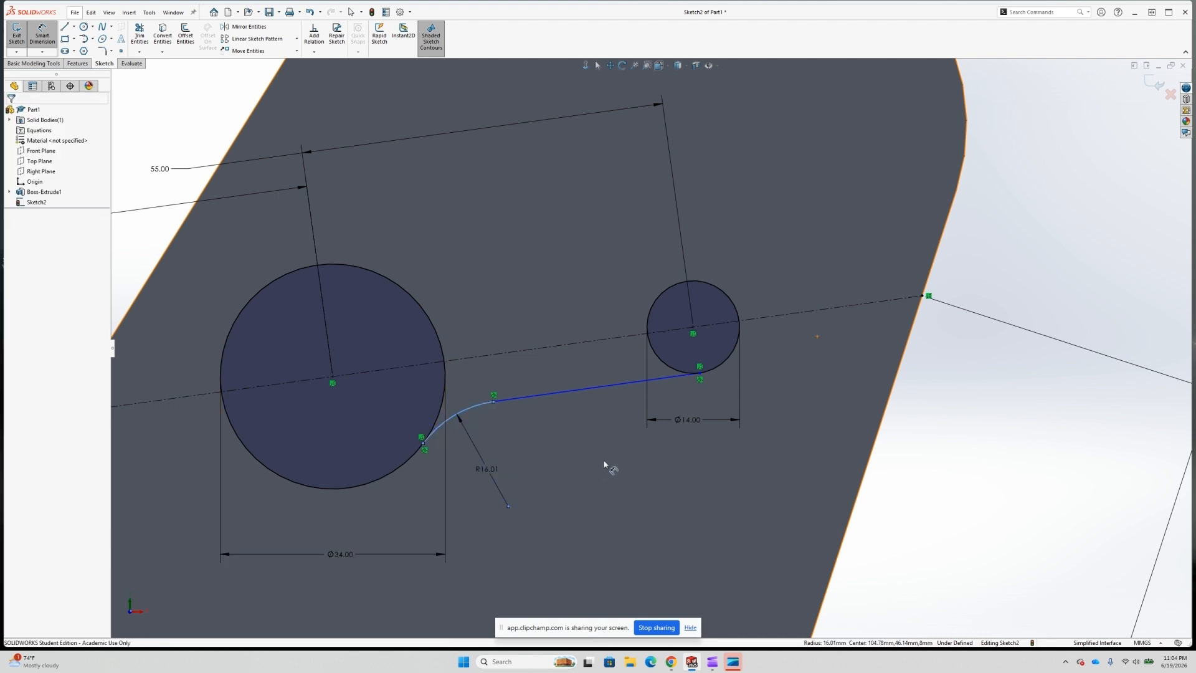
left_click(608, 465)
type("8")
key("Return")
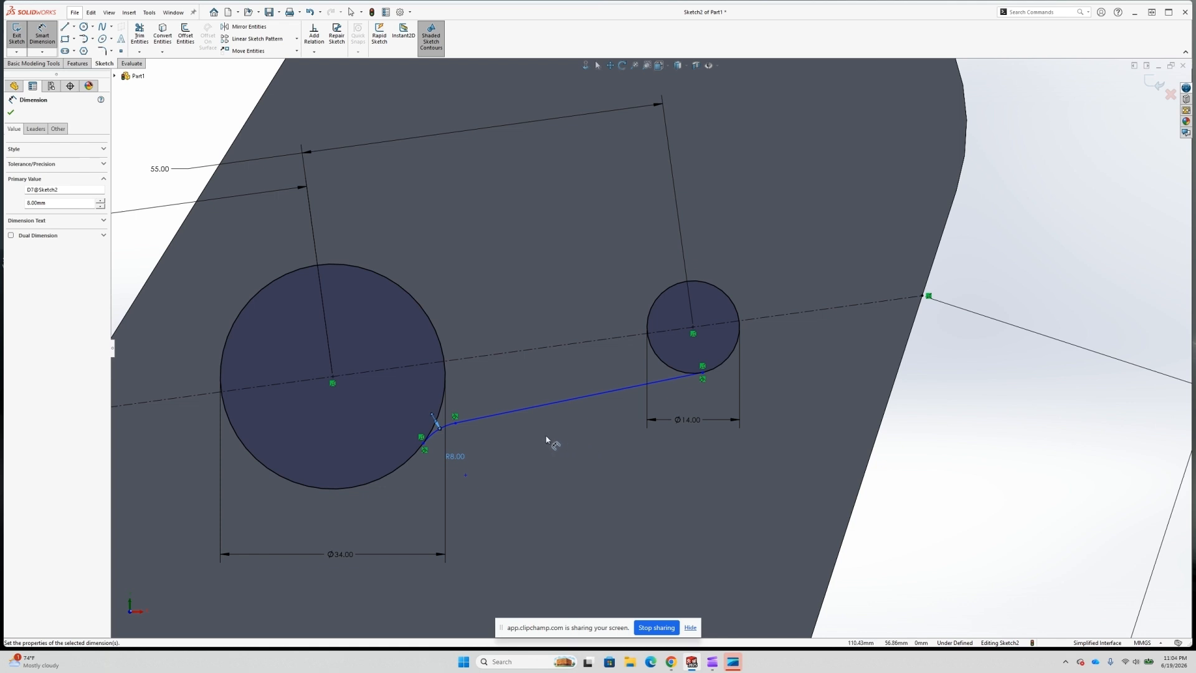
scroll(548, 440, "down", 2)
scroll(606, 420, "up", 2)
key("Escape")
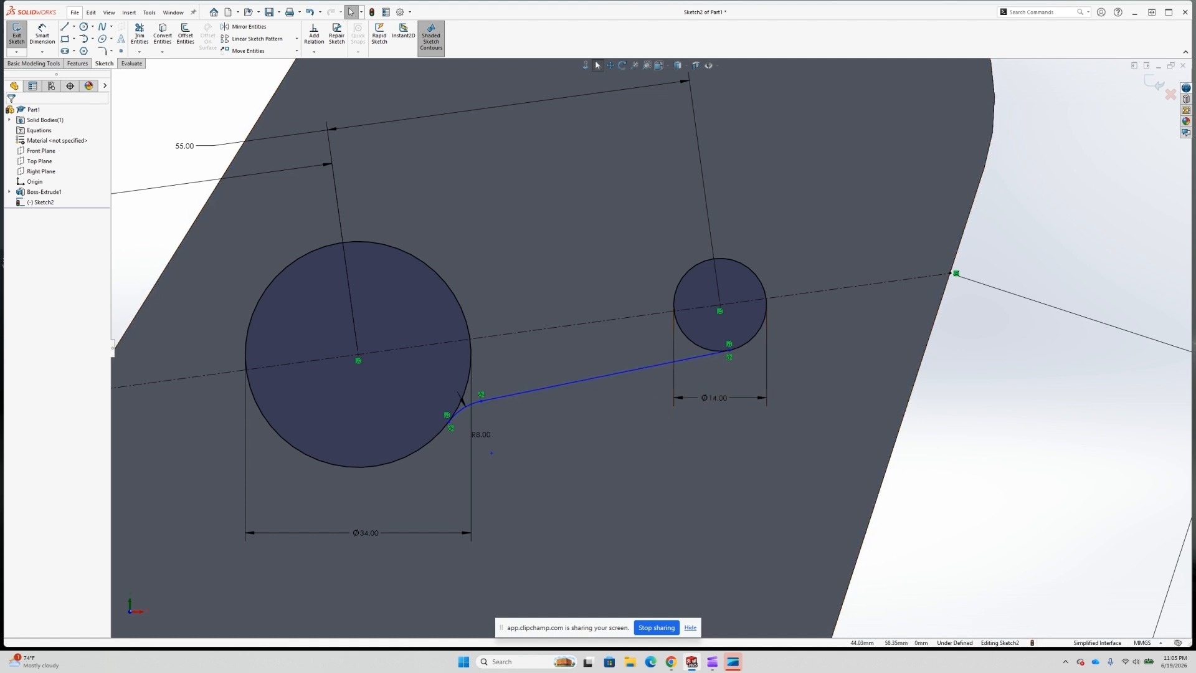
Add a parallel relation between the line tangent to the small circle and the construction centerline
left_click(631, 373)
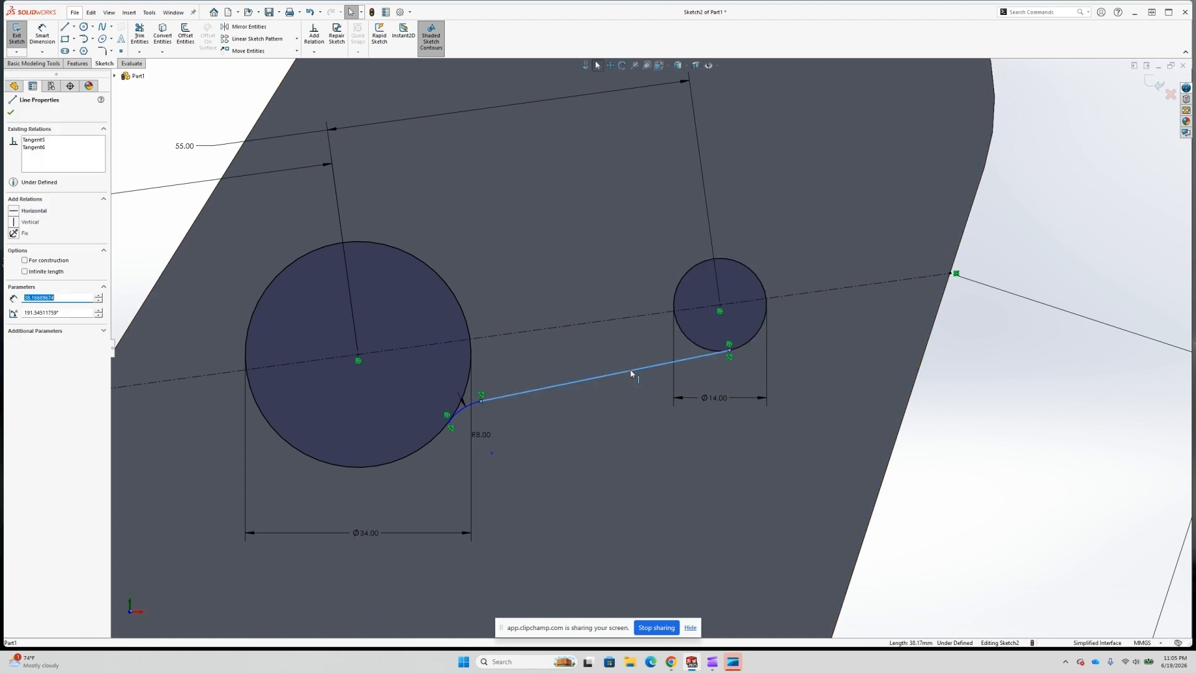
left_click(562, 331, "ctrl")
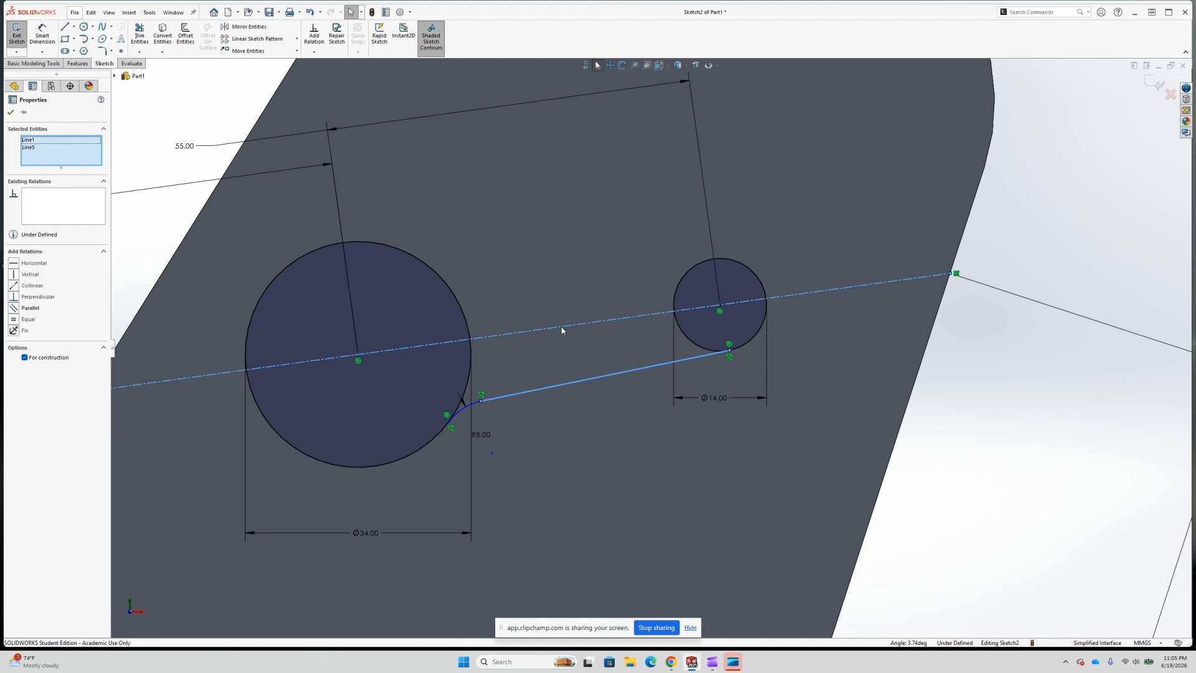
left_click(31, 309)
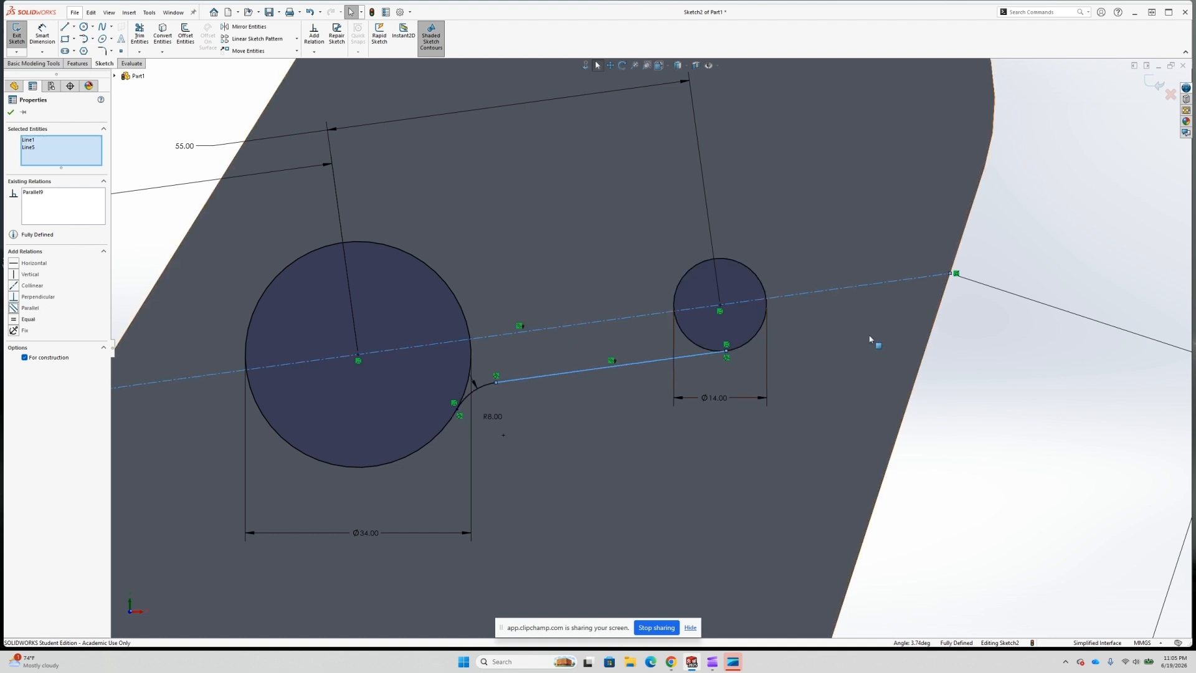
key("Escape")
Mirror the 8 mm connecting arc and the tangent line about the construction centerline
scroll(838, 345, "up", 1)
scroll(700, 210, "up", 1)
scroll(702, 213, "down", 1)
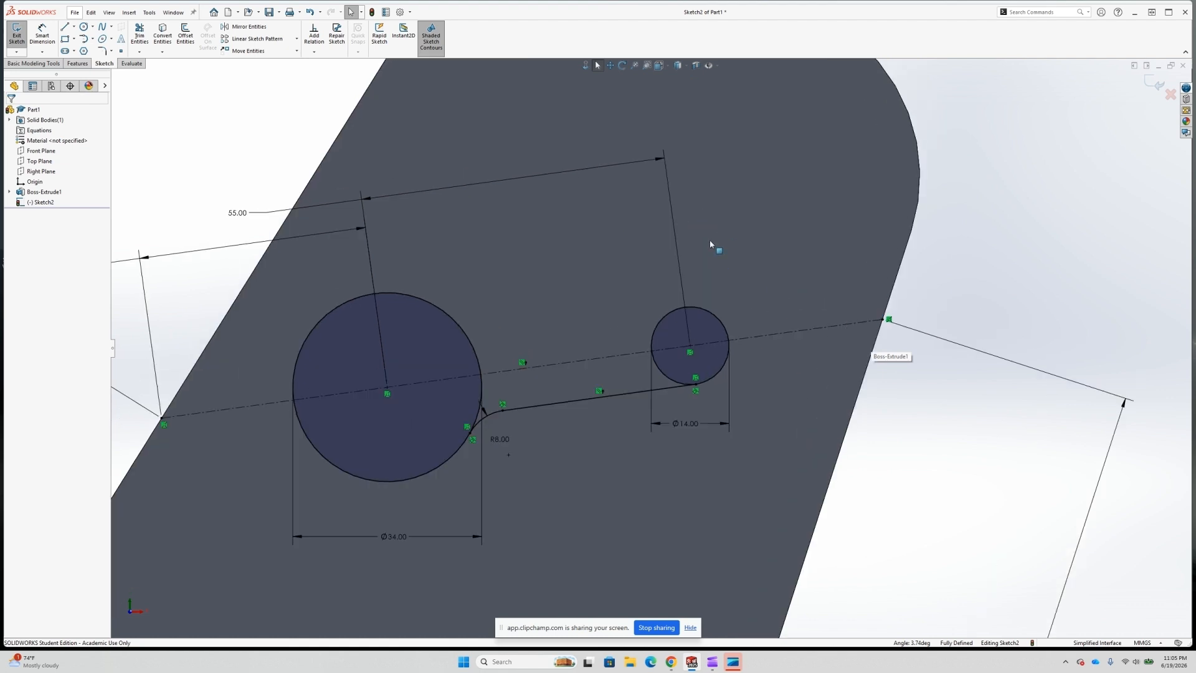
scroll(729, 274, "up", 1)
scroll(748, 286, "down", 2)
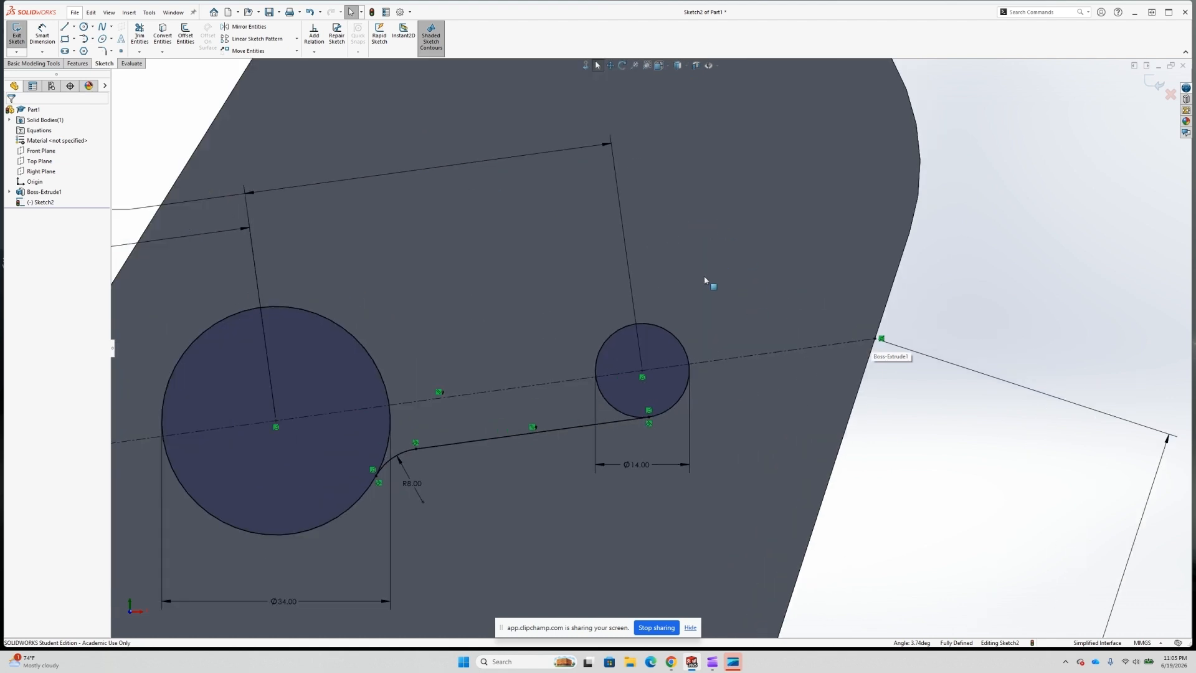
left_click(252, 27)
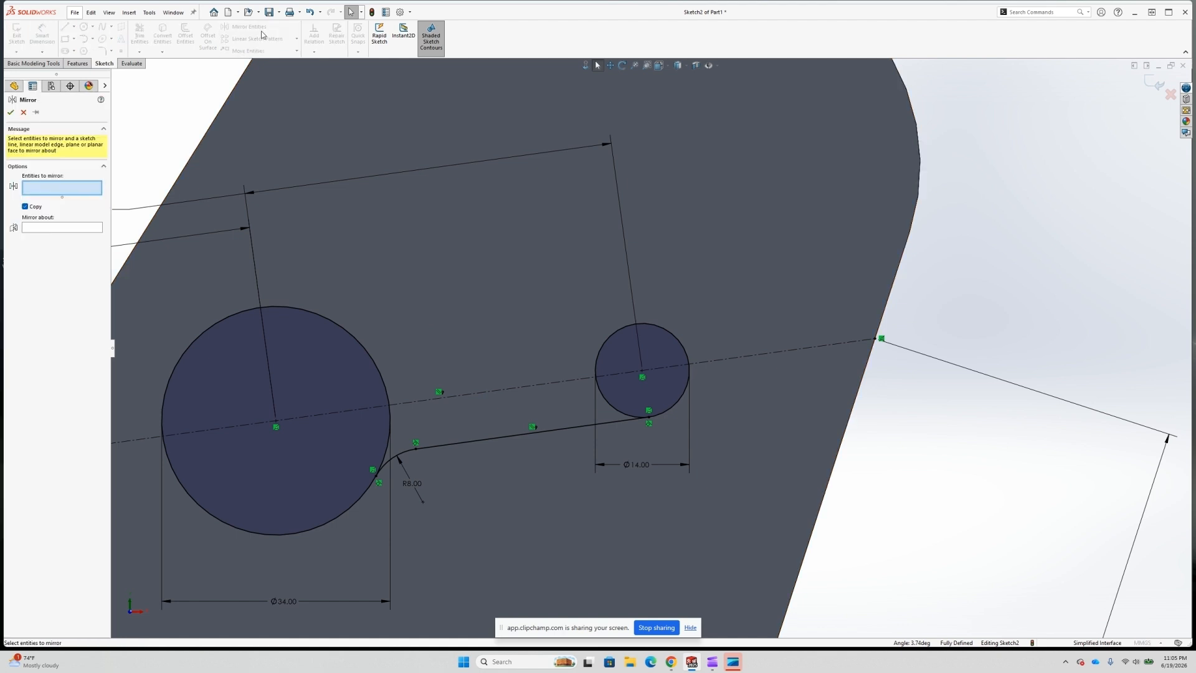
left_click(400, 459)
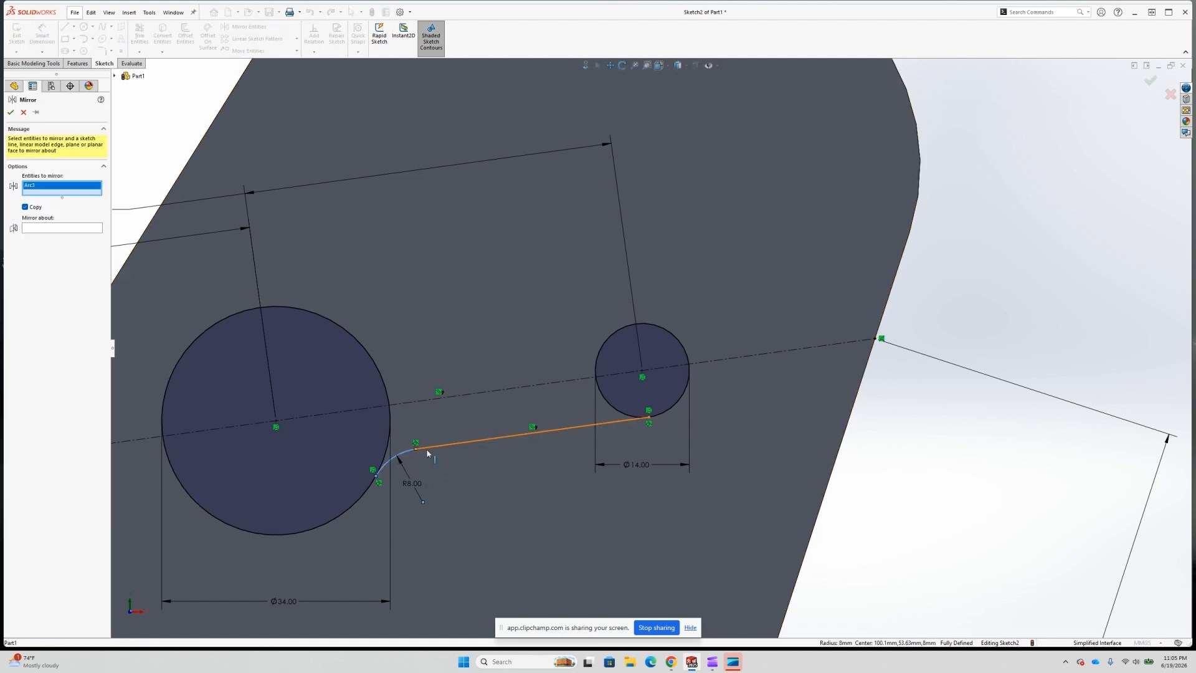
left_click(424, 448)
left_click(58, 237)
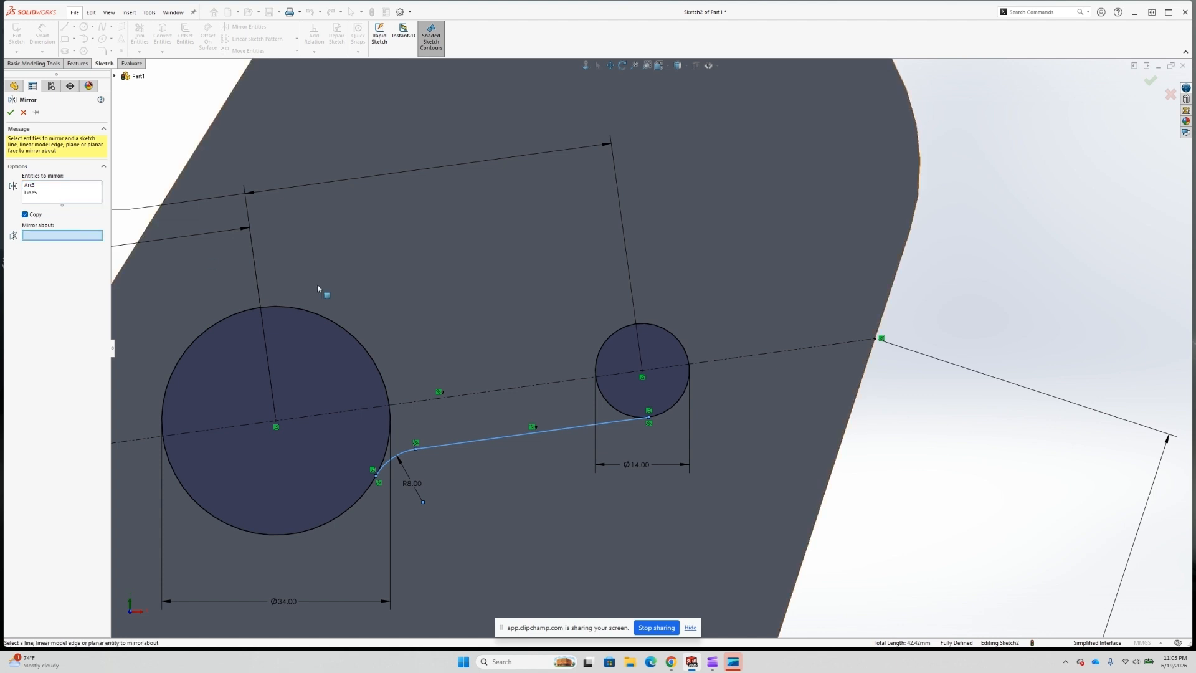
left_click(496, 390)
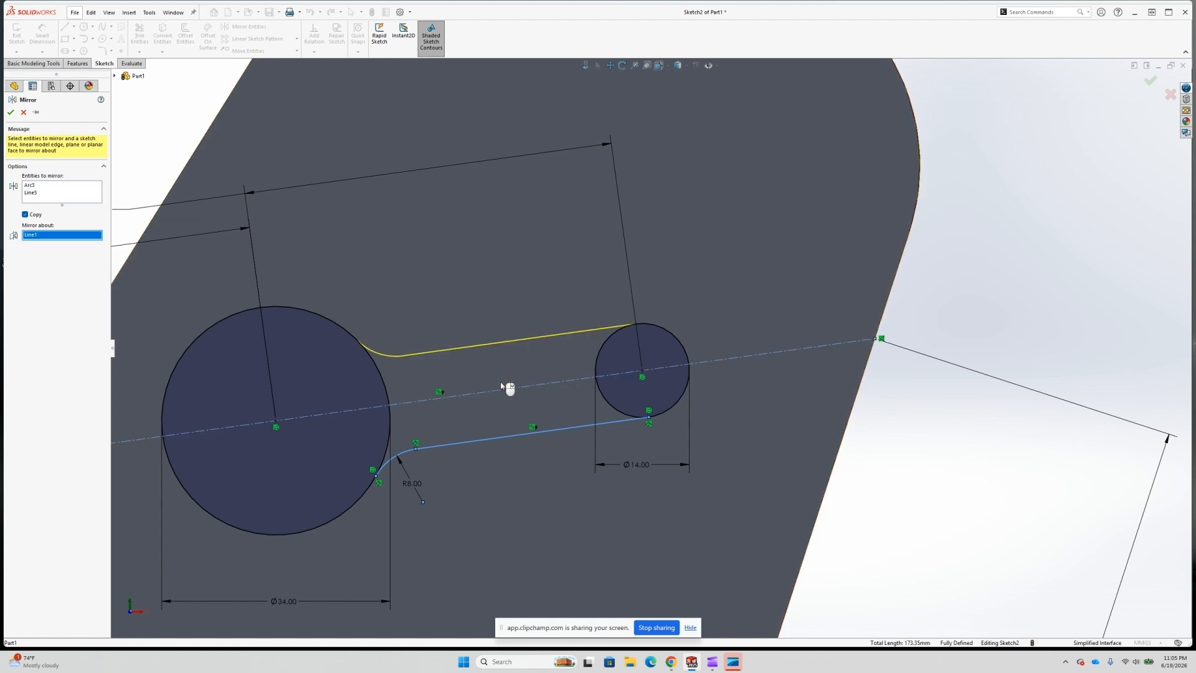
scroll(438, 253, "up", 2)
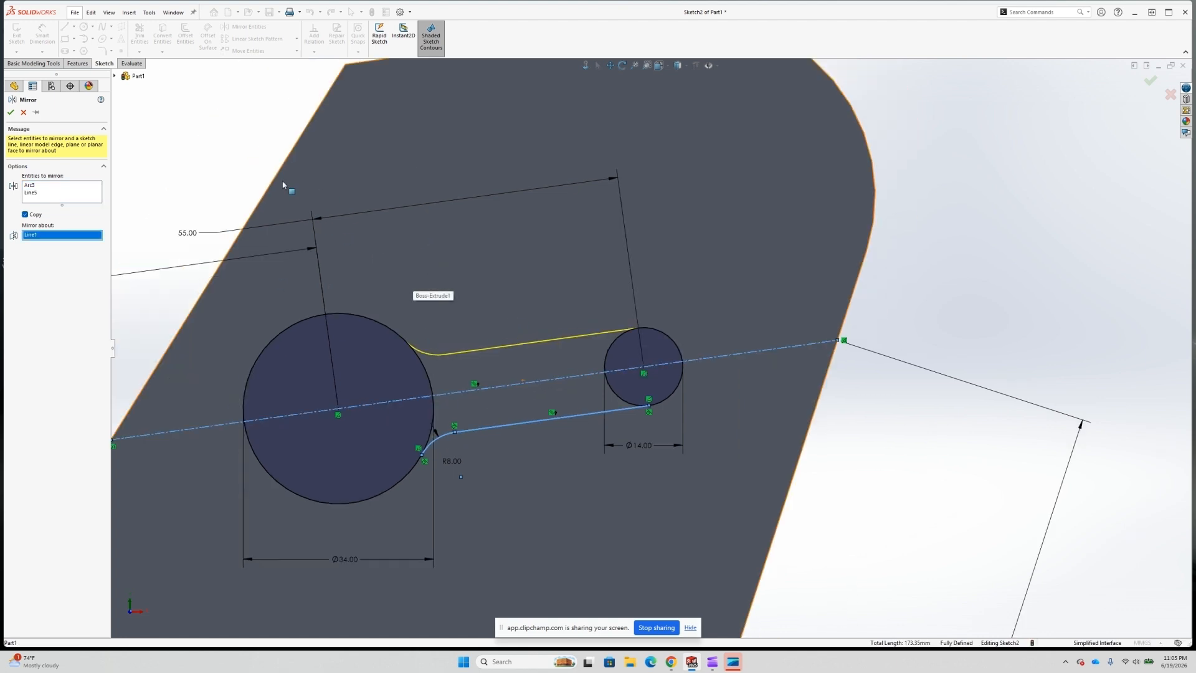
left_click(11, 112)
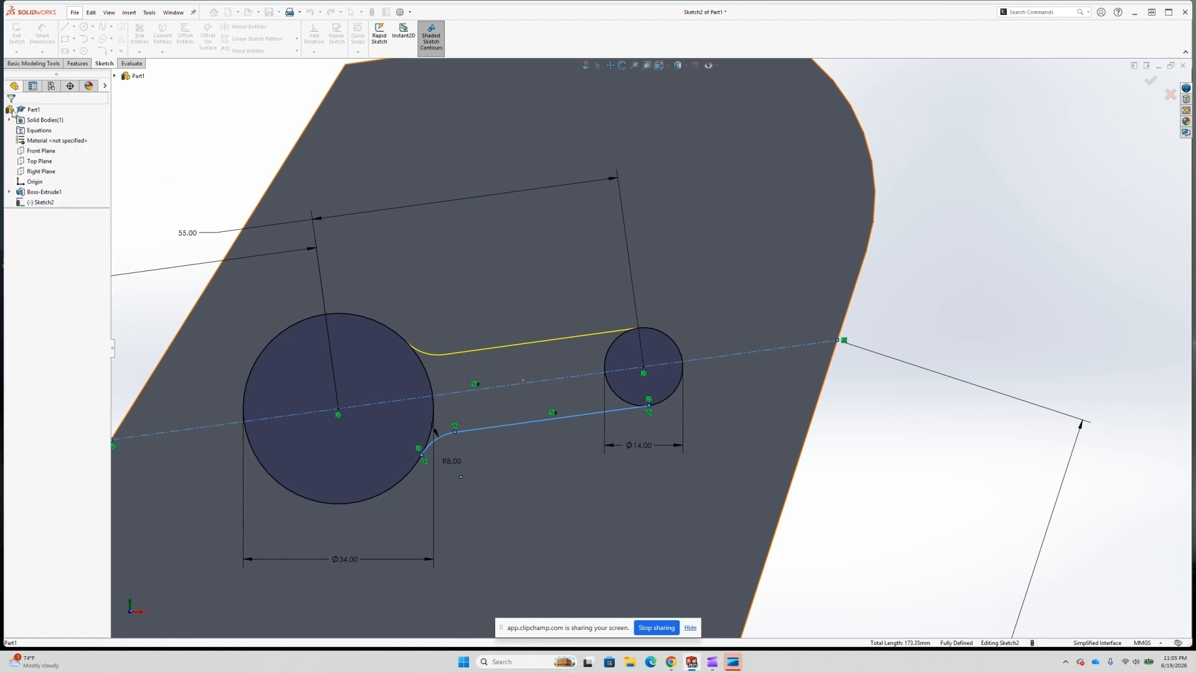
Trim away the inner portions of the large and small circles to leave one continuous keyhole outline
key("f")
scroll(575, 327, "down", 2)
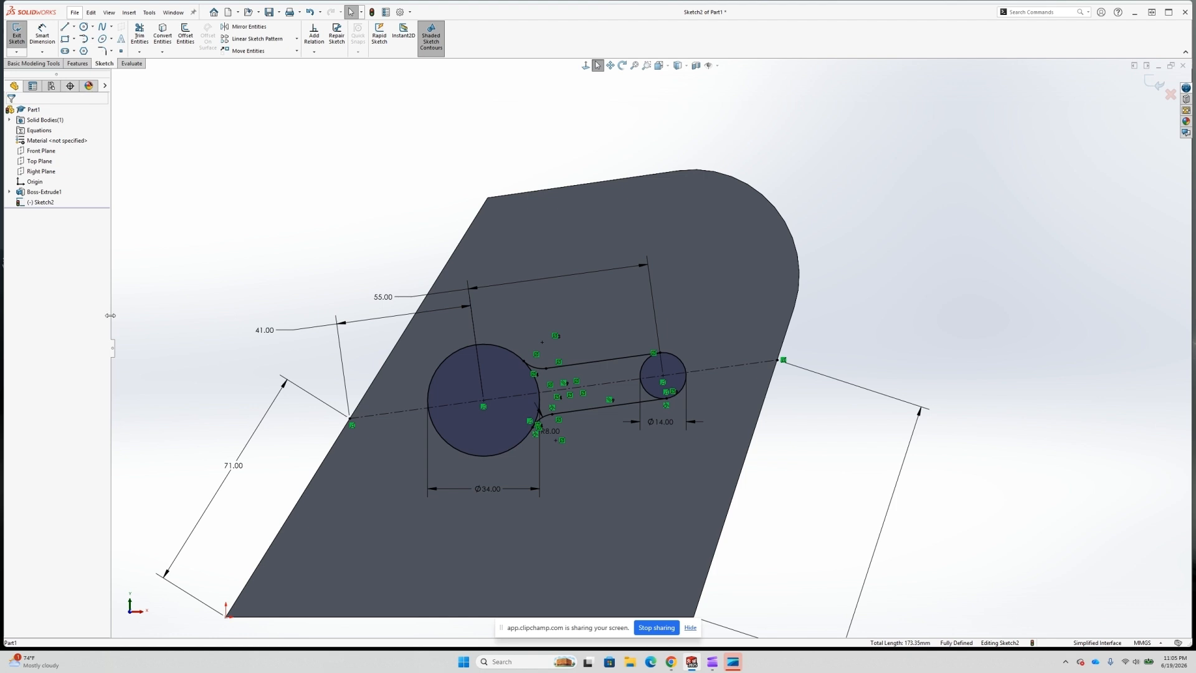
left_click(139, 34)
scroll(654, 387, "down", 8)
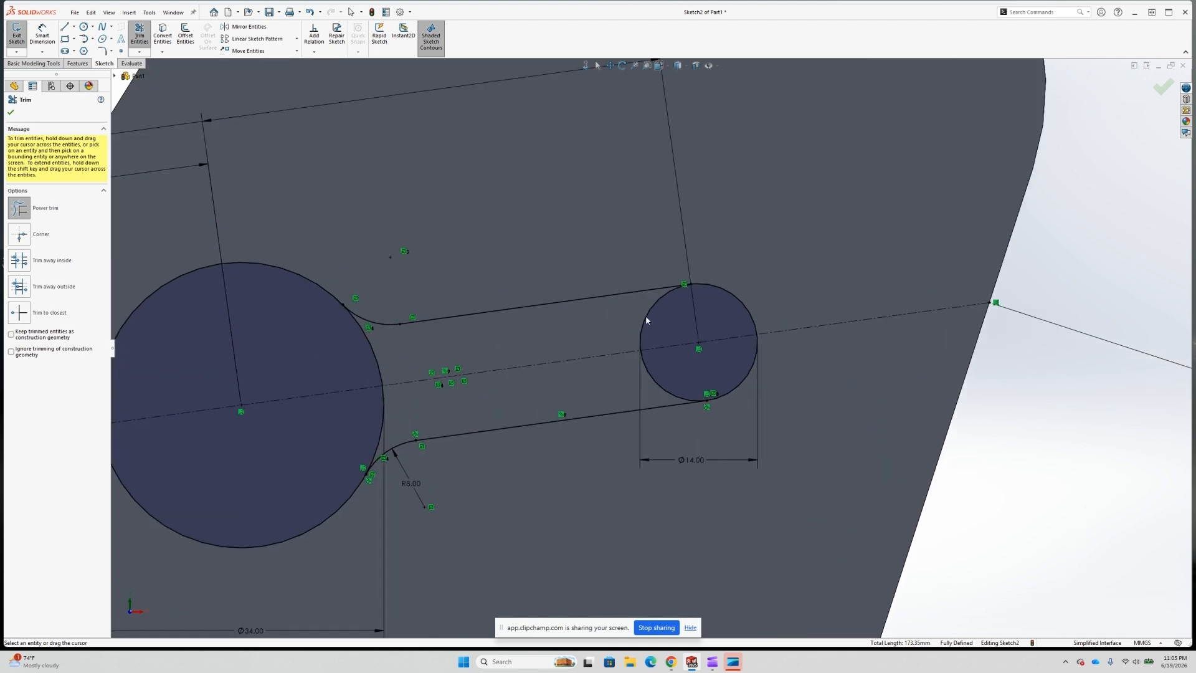
scroll(645, 320, "up", 2)
scroll(463, 347, "down", 2)
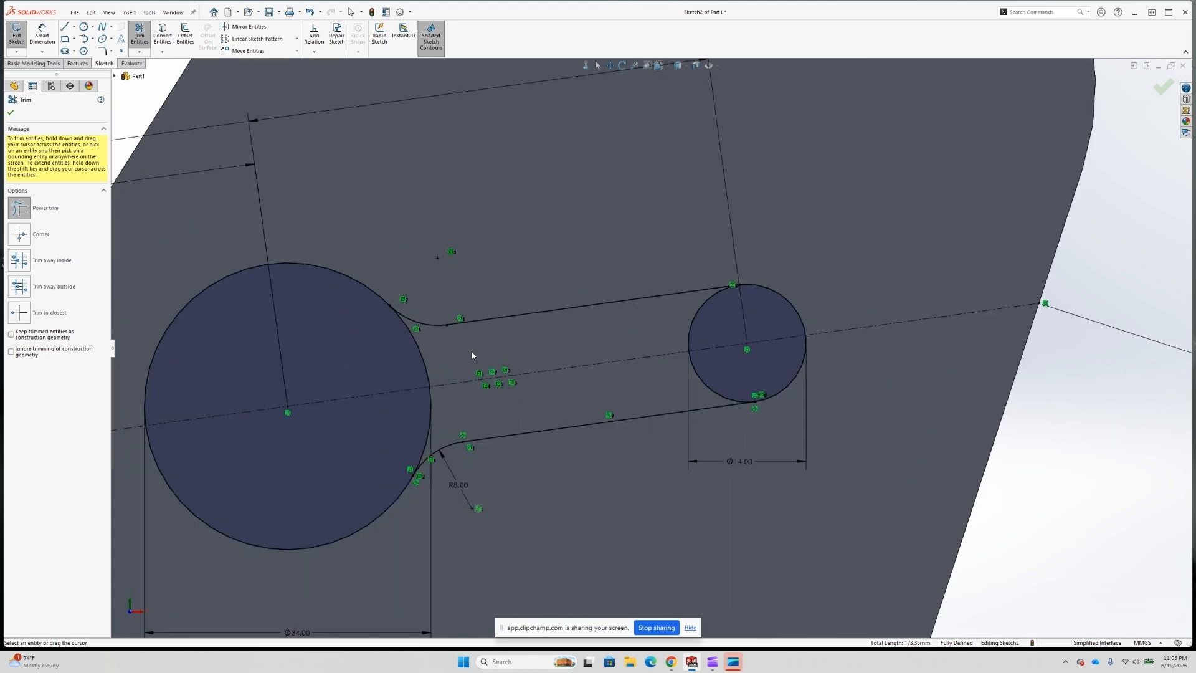
left_click_drag(415, 356, 436, 355)
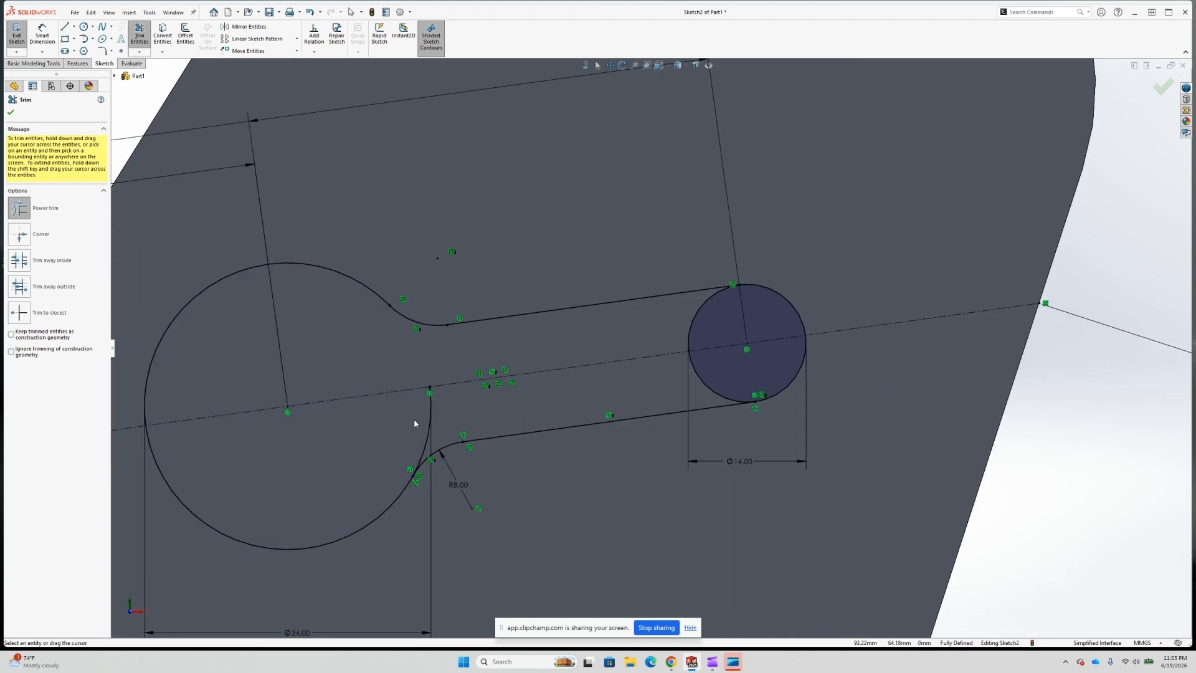
left_click_drag(731, 382, 700, 395)
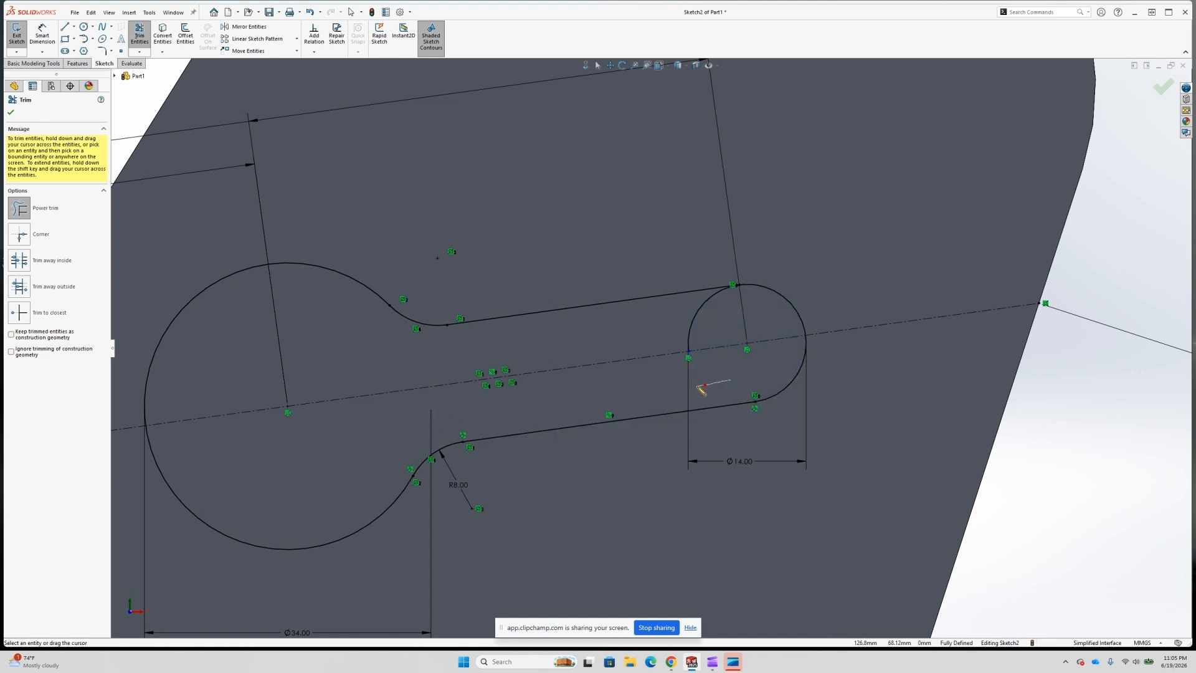
scroll(681, 337, "up", 8)
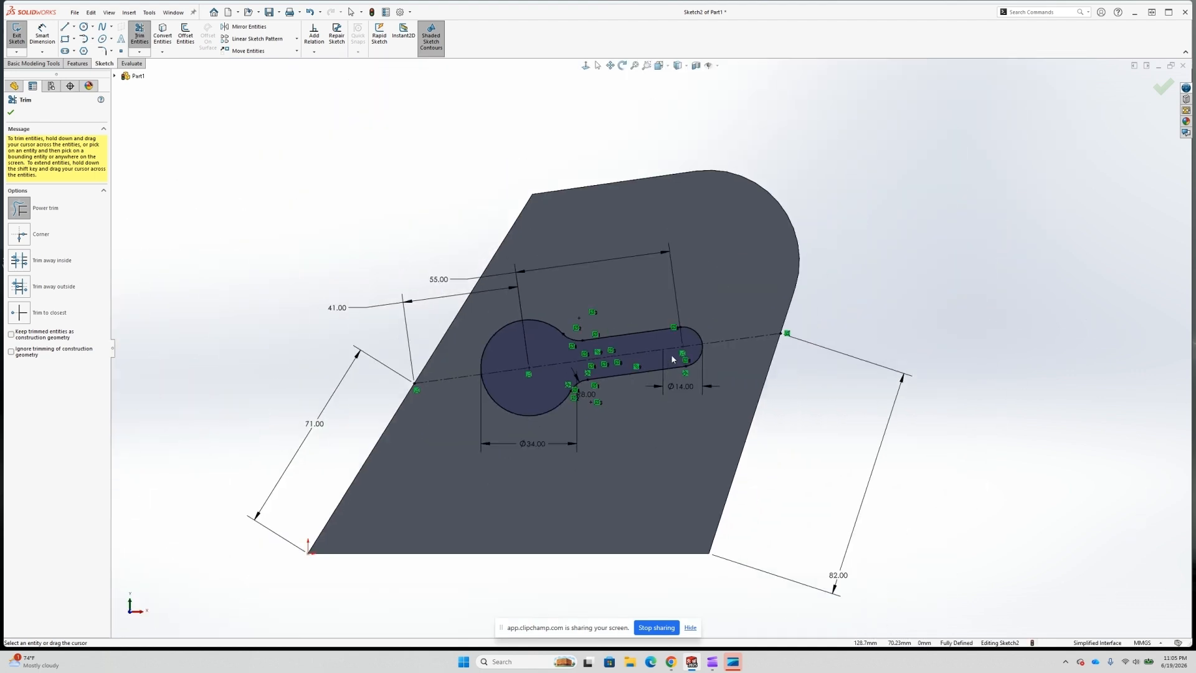
key("Escape")
Sketch a horizontal straight slot centred on the plate's bottom edge, about 47 mm between arc centres and 24 mm wide
scroll(672, 476, "down", 3)
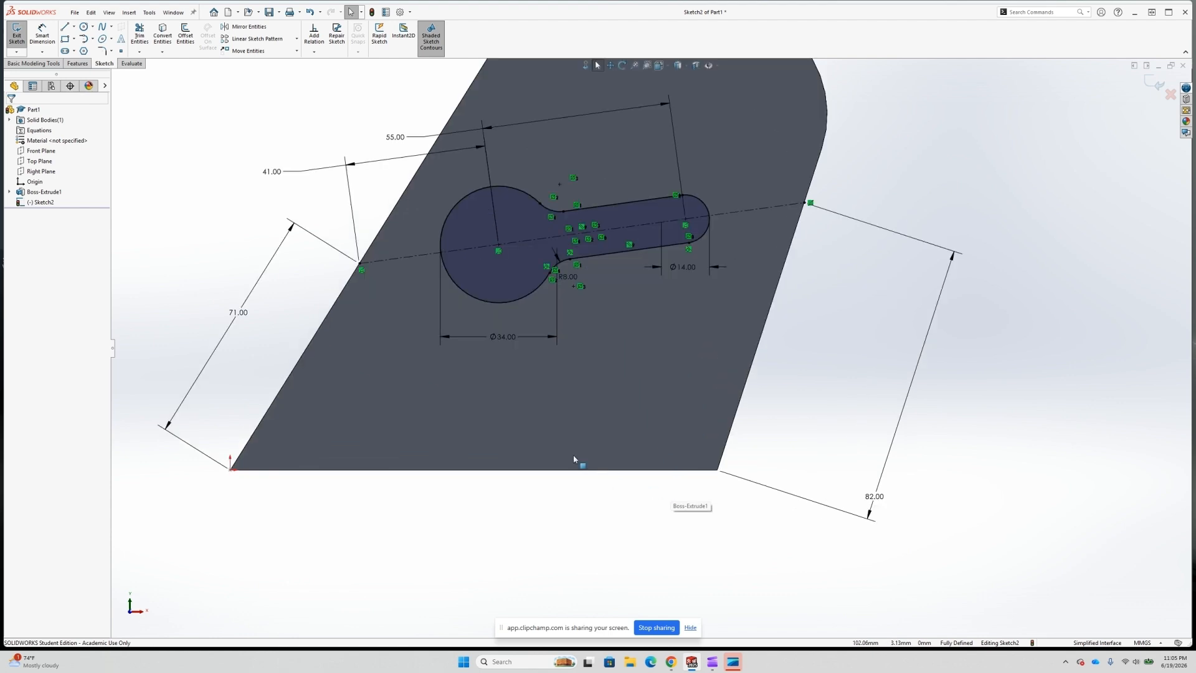
left_click(66, 51)
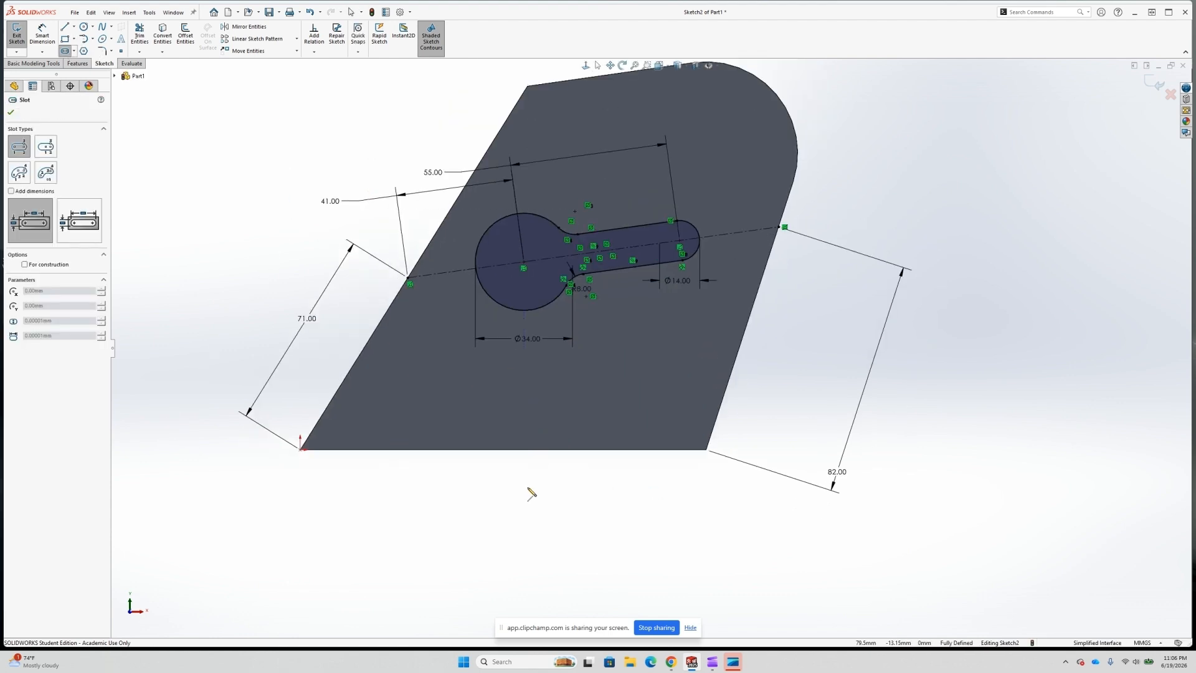
scroll(528, 487, "down", 1)
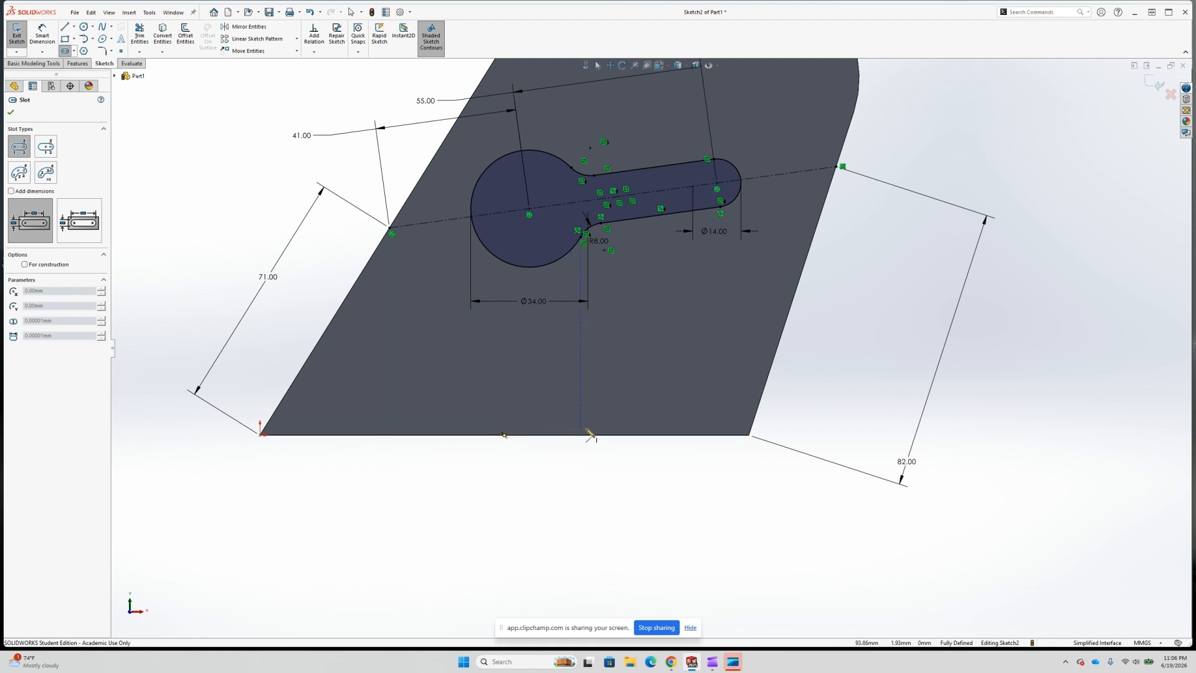
left_click(440, 435)
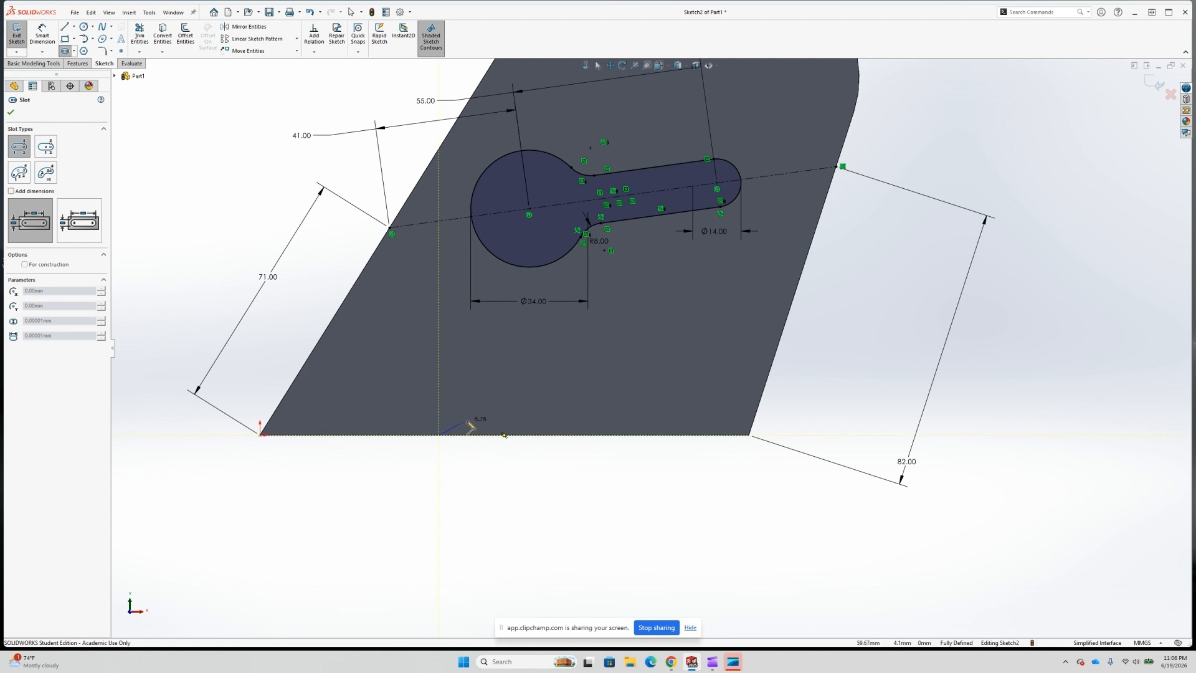
left_click(601, 437)
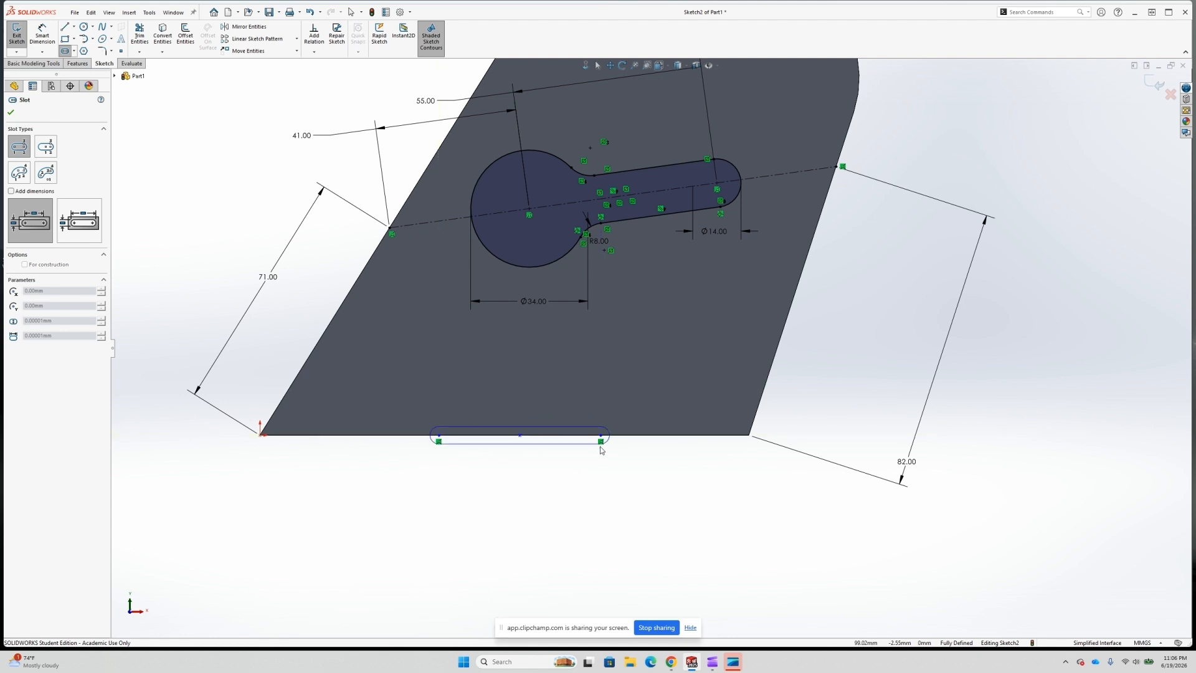
left_click(598, 477)
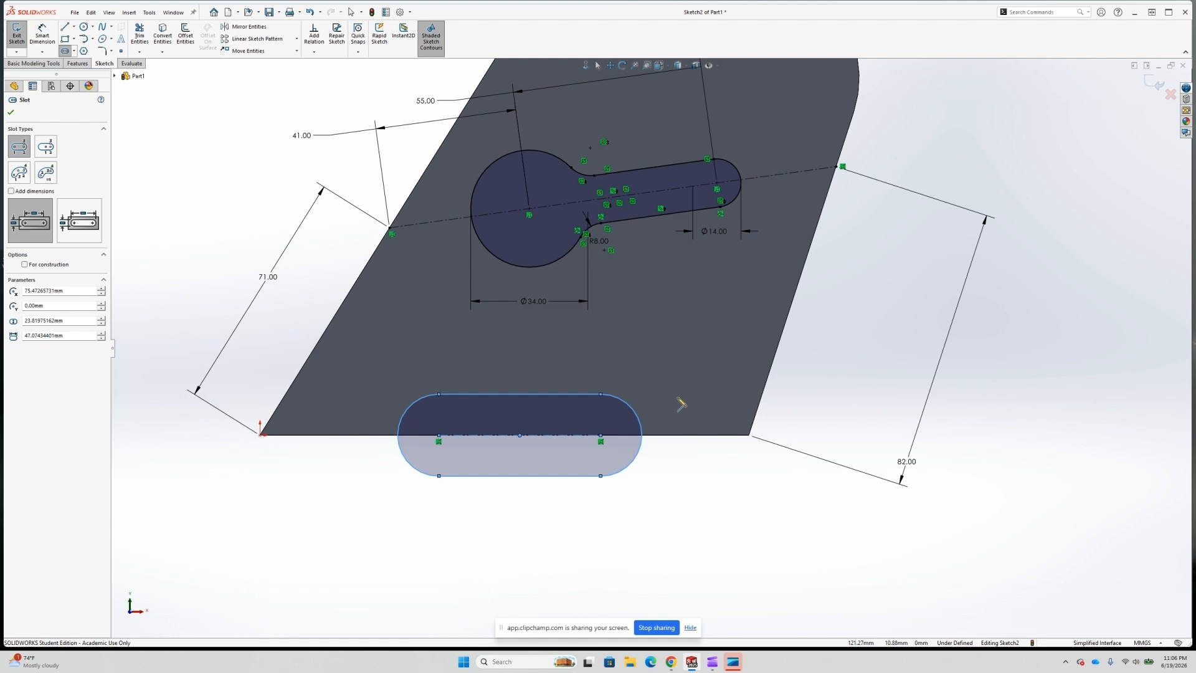
key("Escape")
Dimension the distance from the origin to the slot's left arc centre as 47 mm
scroll(688, 400, "up", 1)
scroll(659, 389, "down", 1)
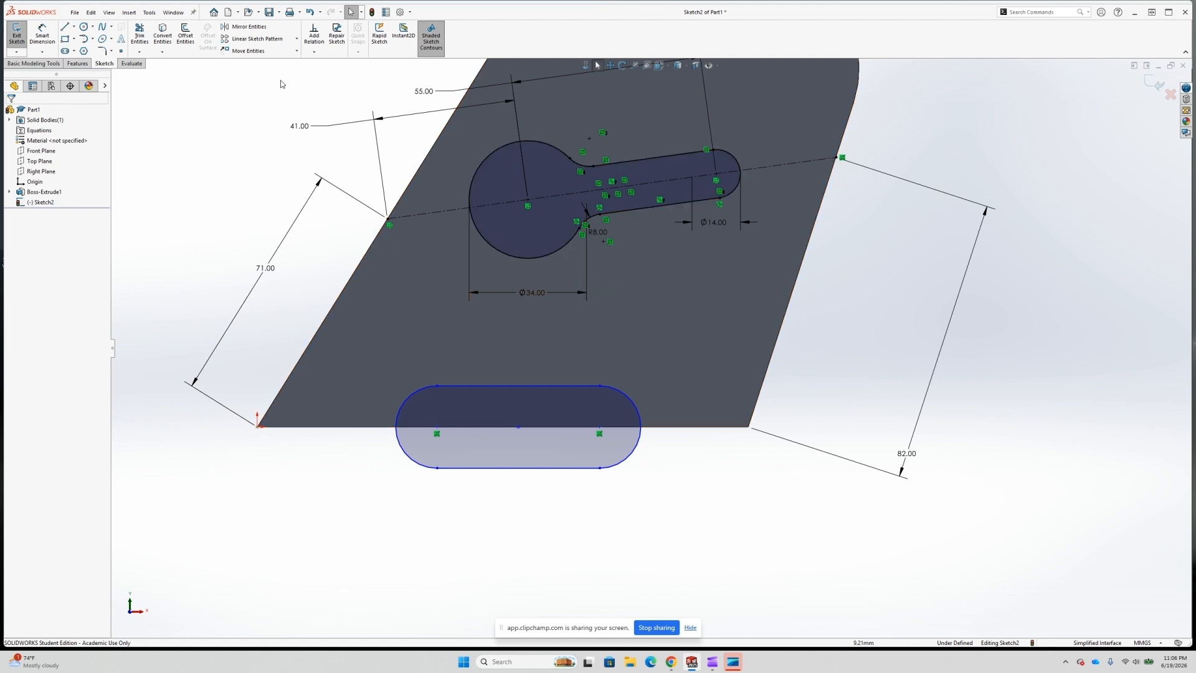
left_click(42, 35)
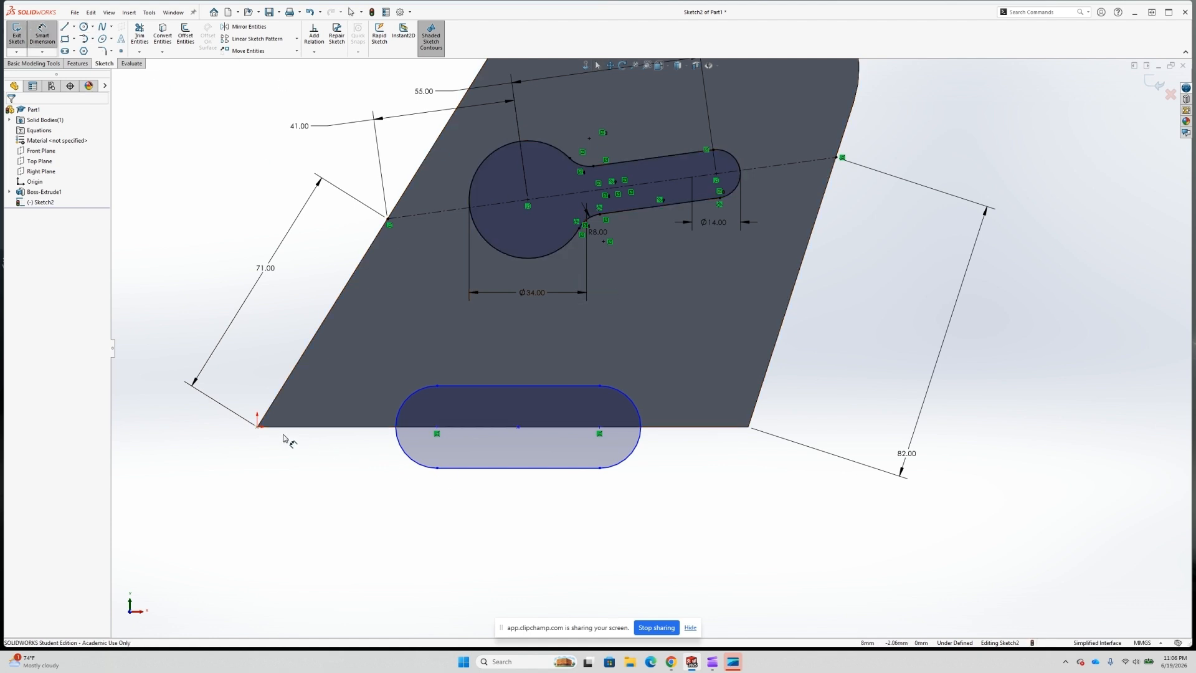
left_click(258, 426)
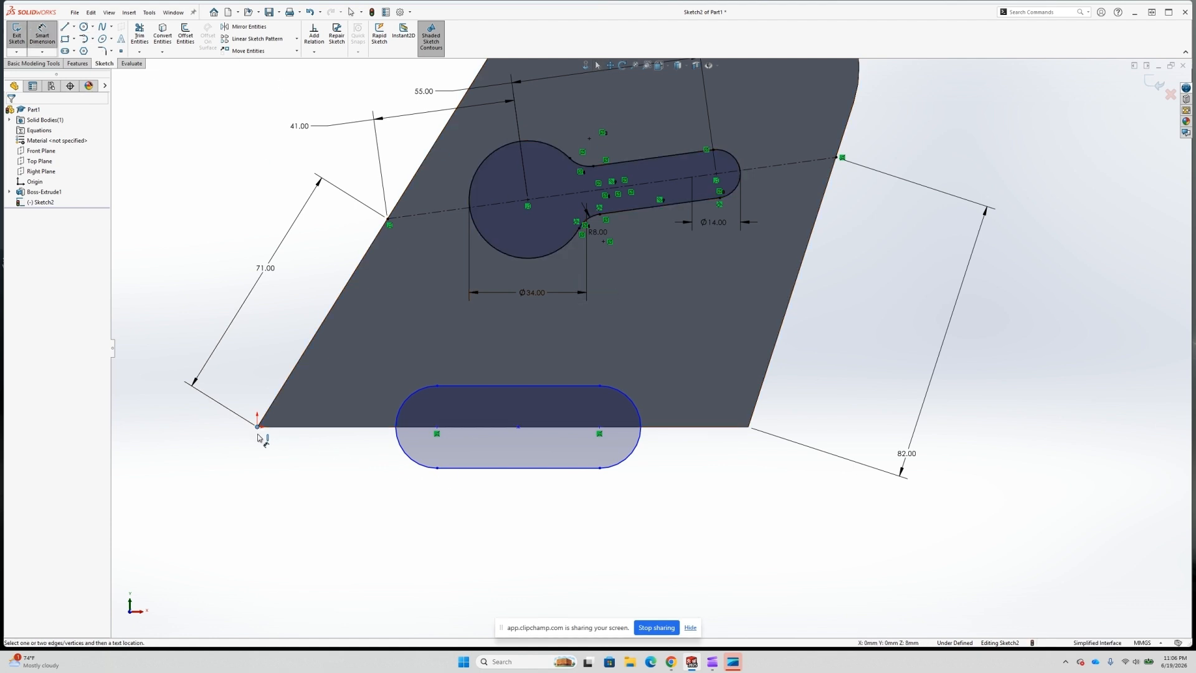
left_click(437, 429)
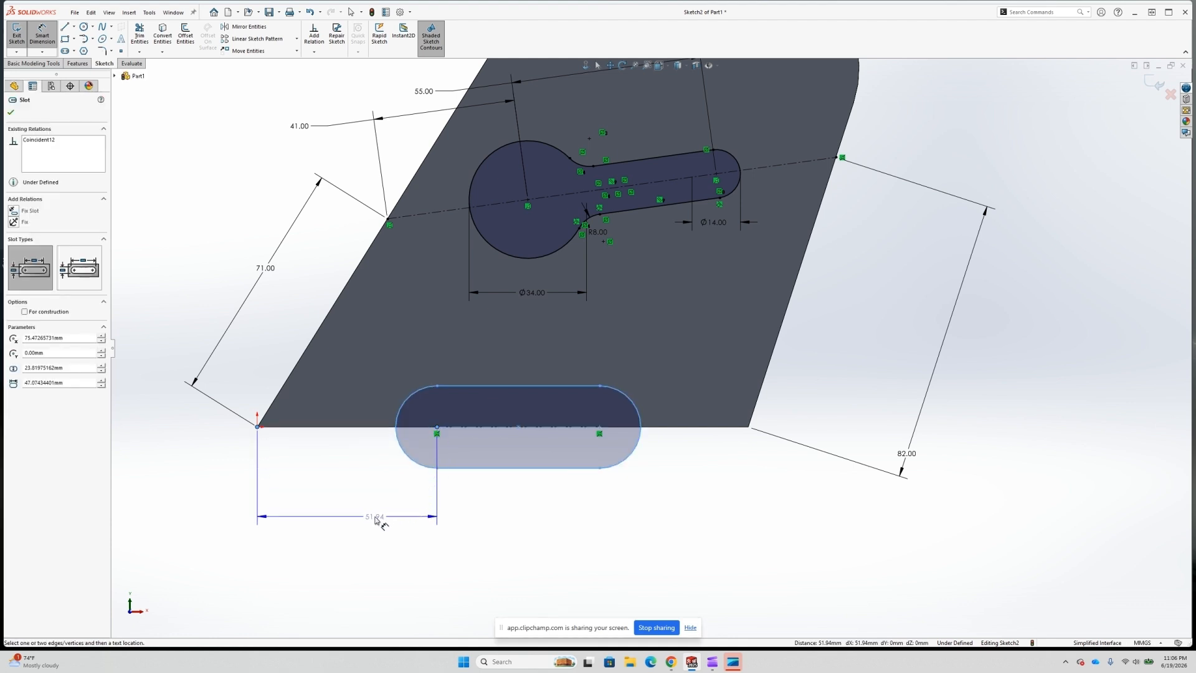
left_click(377, 520)
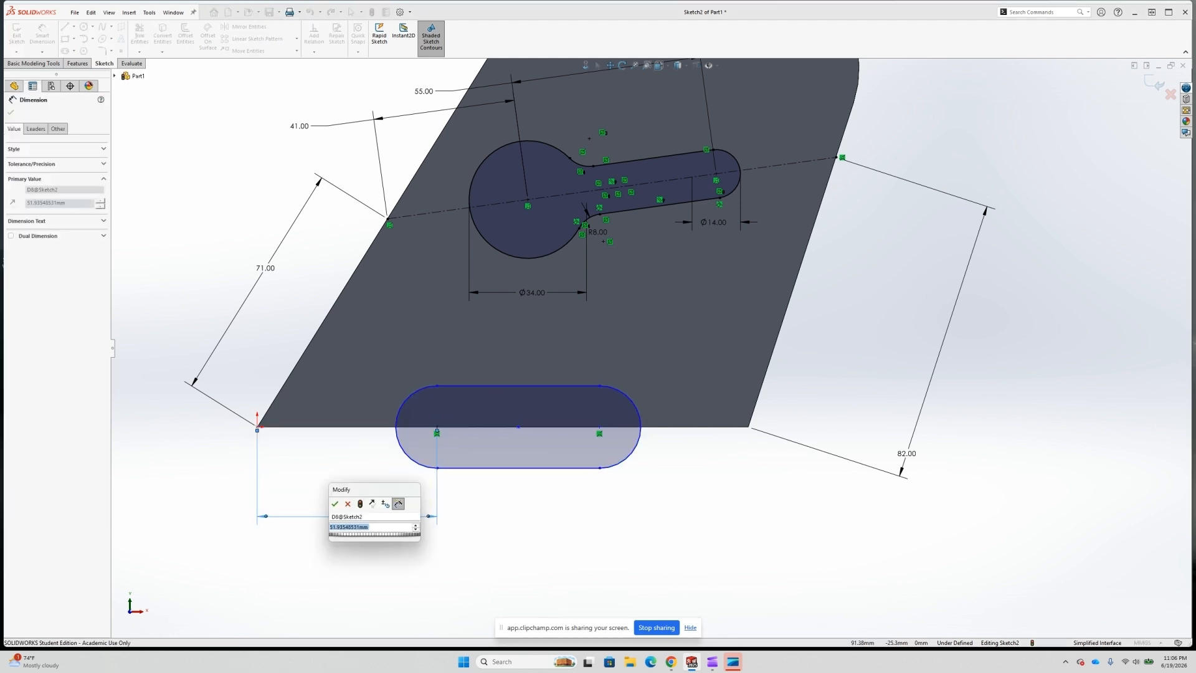
type("47")
key("Return")
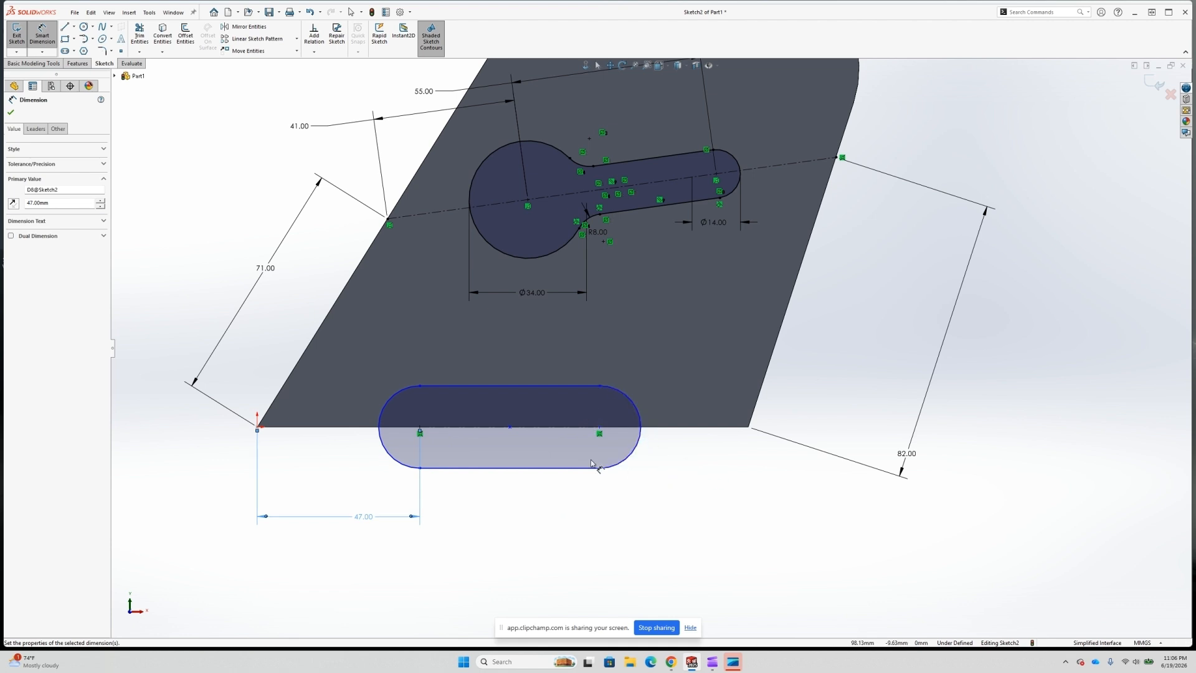
Dimension the distance between the slot's two arc centres as 52 mm
left_click(421, 429)
left_click(602, 430)
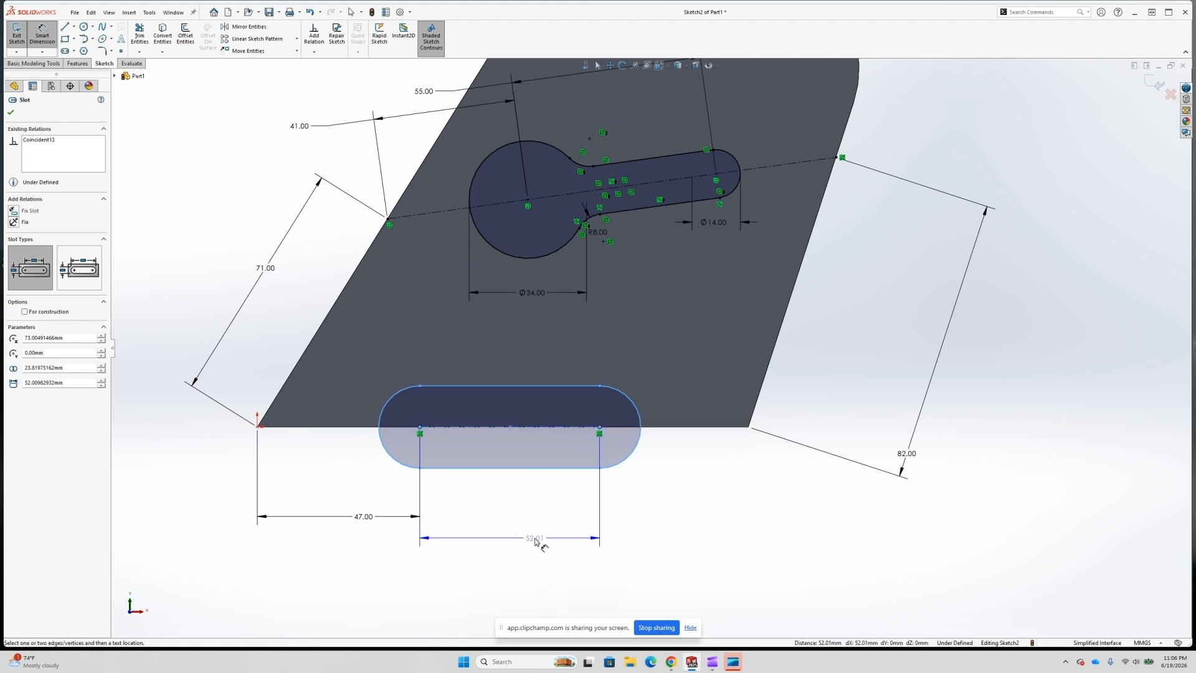
left_click(517, 523)
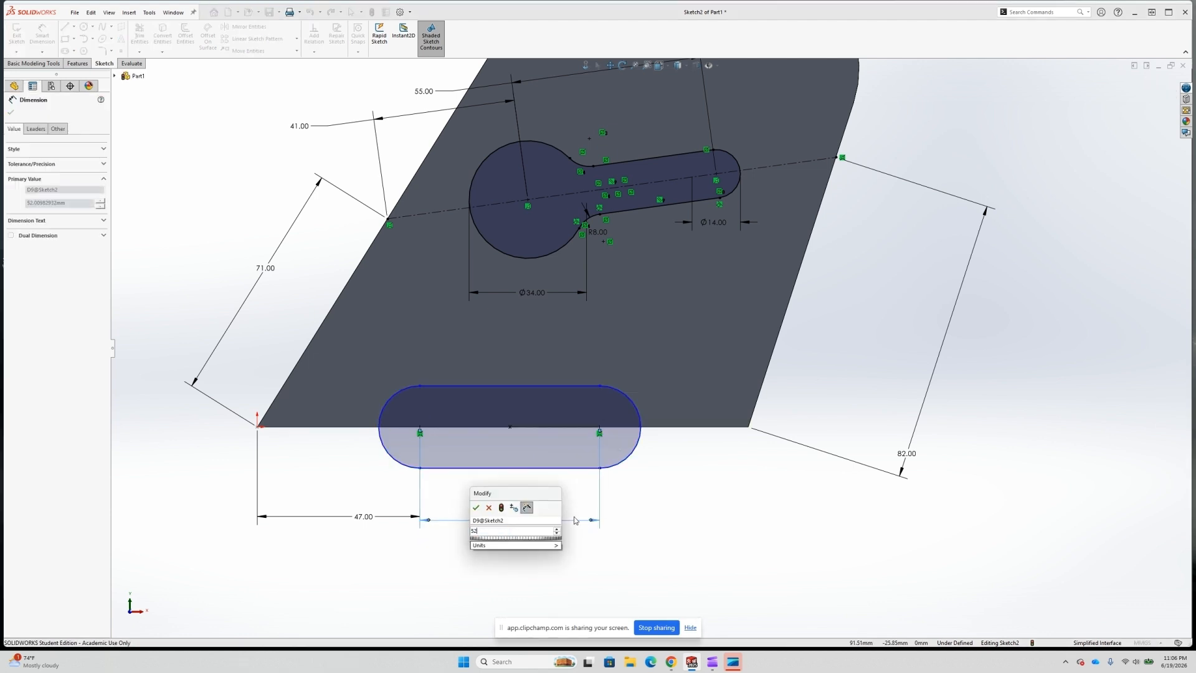
type("52")
key("Return")
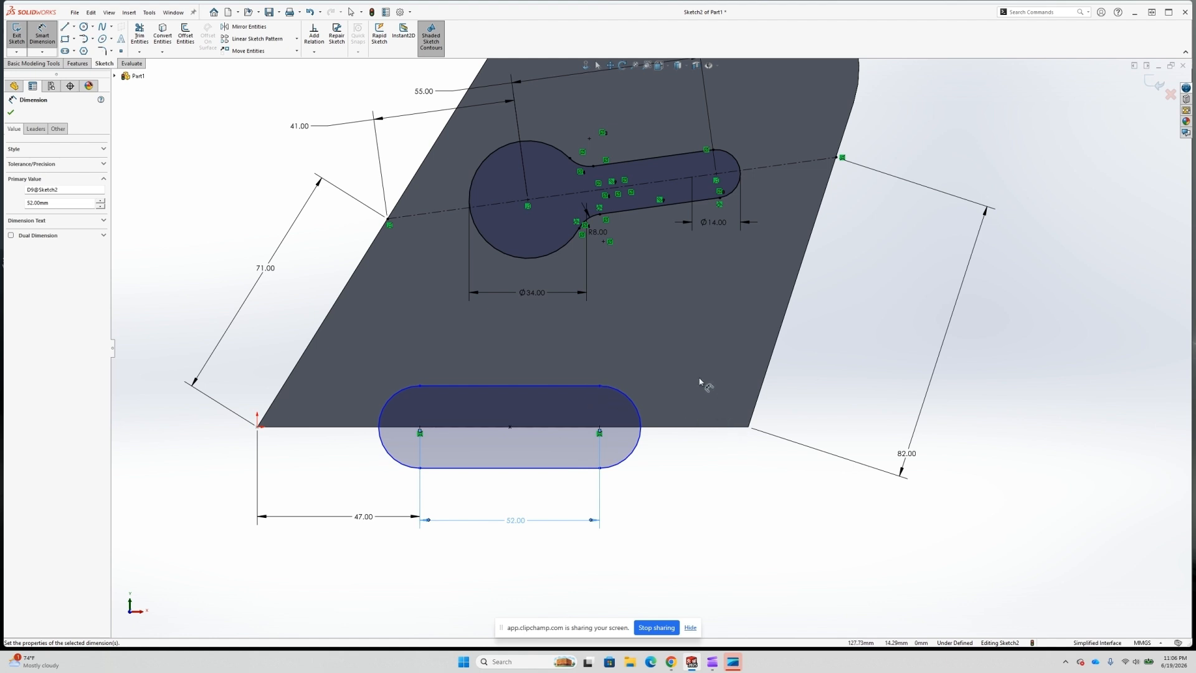
Dimension the distance from the plate's bottom edge to the slot's upper straight edge as 9 mm
left_click(663, 427)
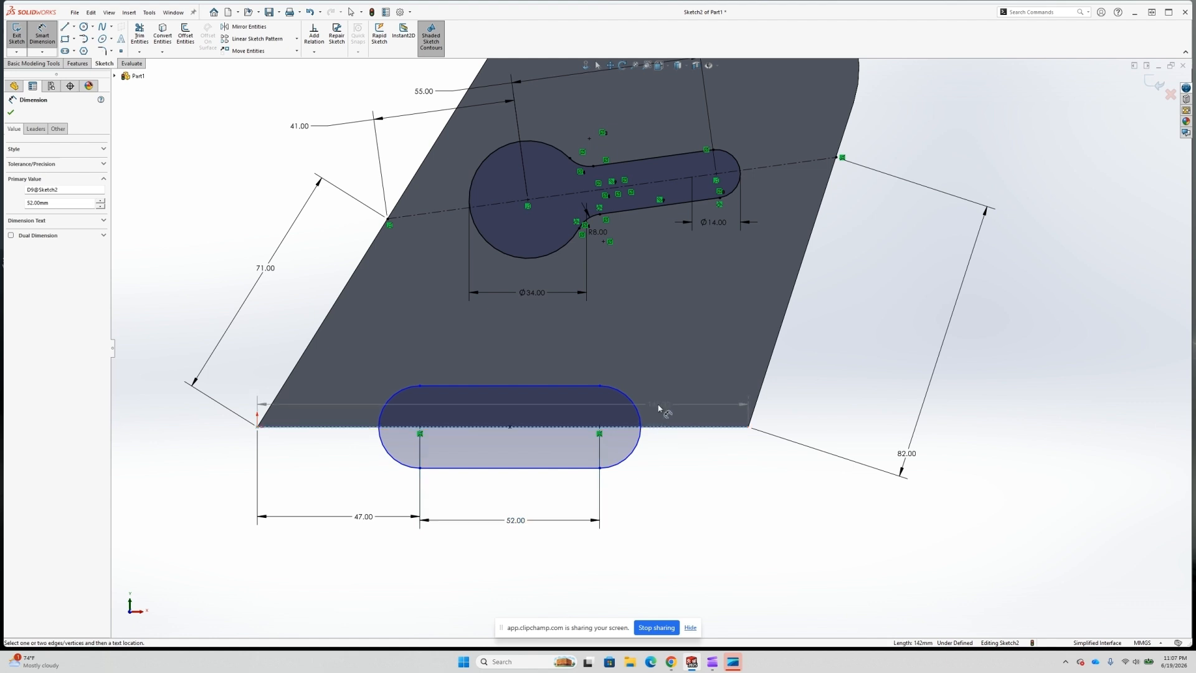
left_click(570, 386)
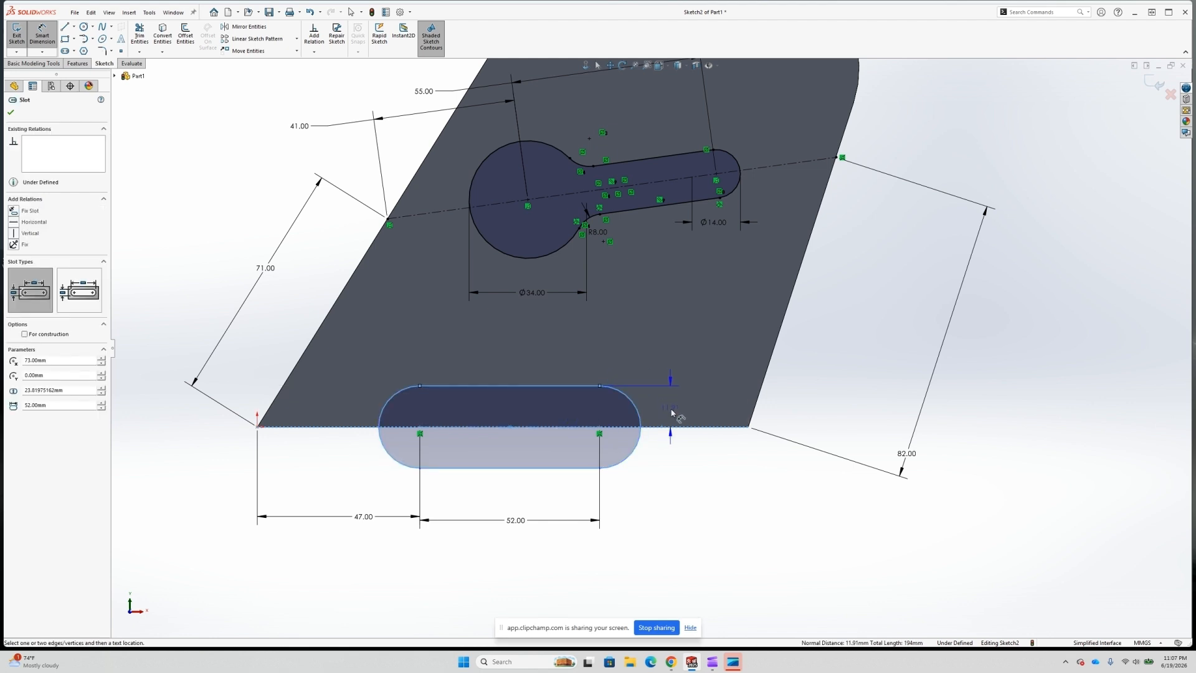
left_click(684, 475)
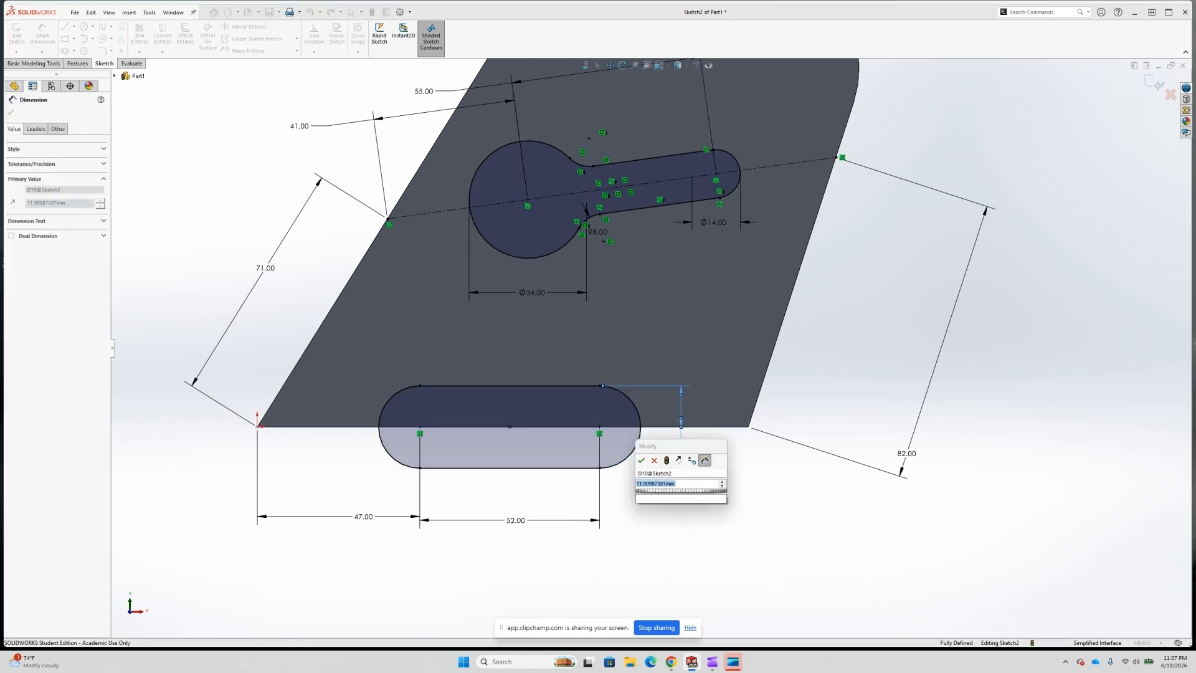
type("9")
key("Return")
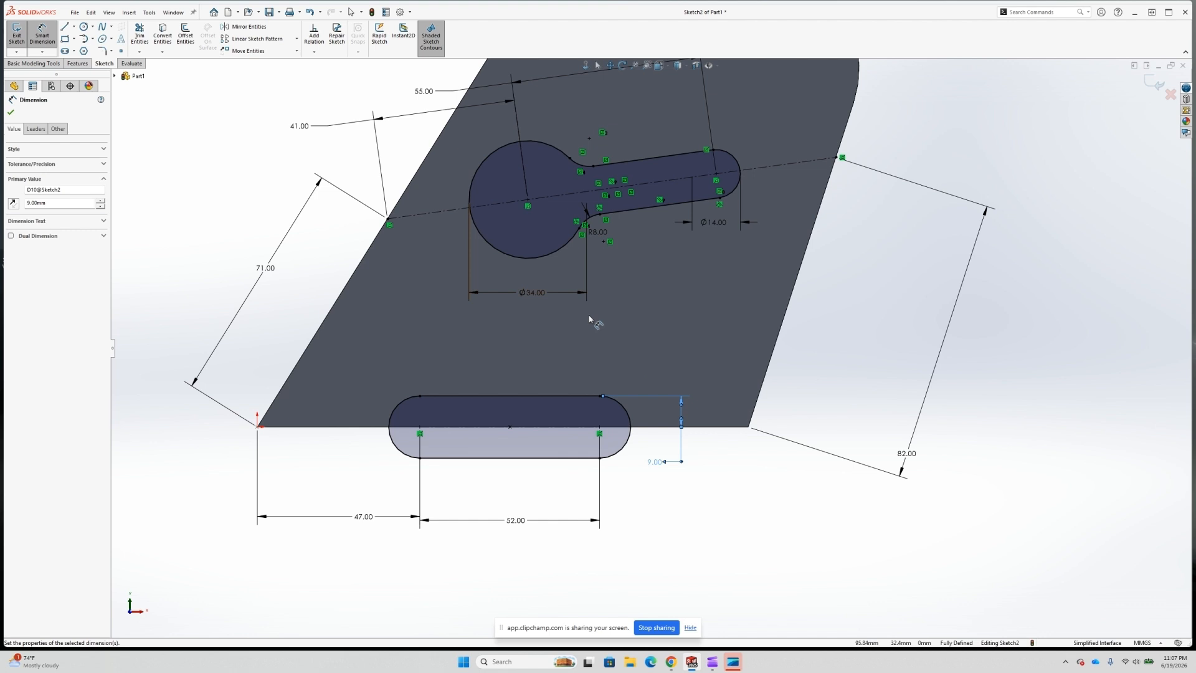
key("Escape")
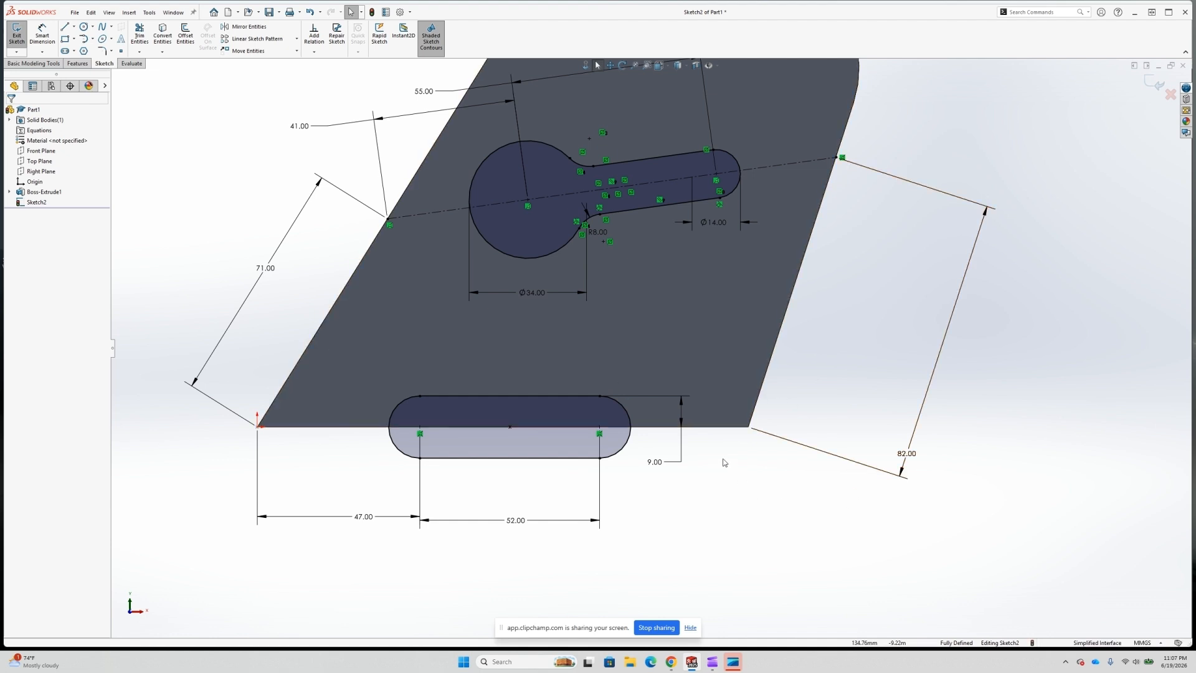
Extrude-cut the keyhole and bottom-edge slot profiles through the plate with the Through All end condition
scroll(724, 458, "up", 2)
scroll(724, 459, "up", 2)
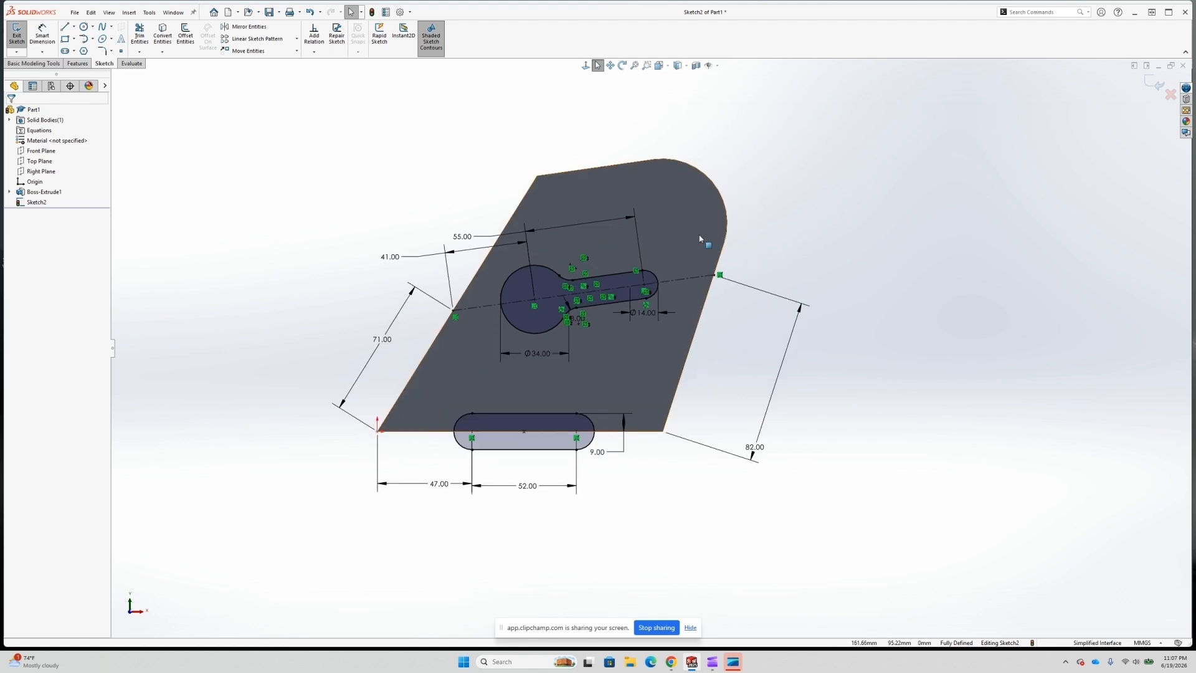
left_click(77, 63)
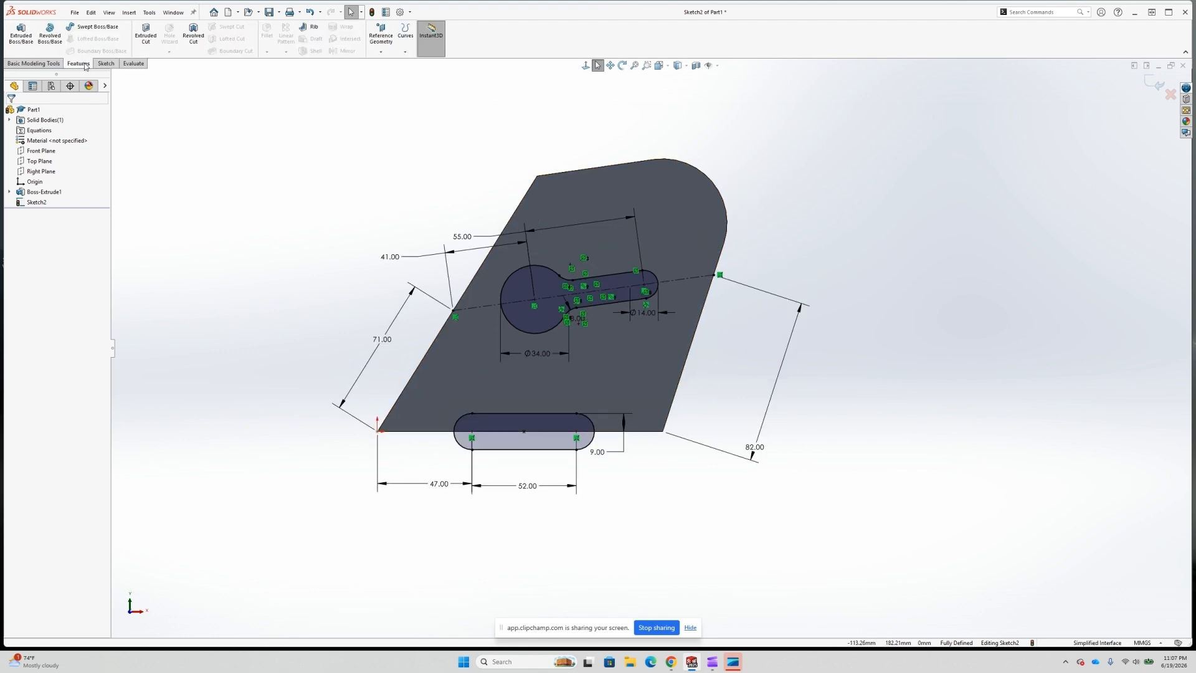
left_click(146, 35)
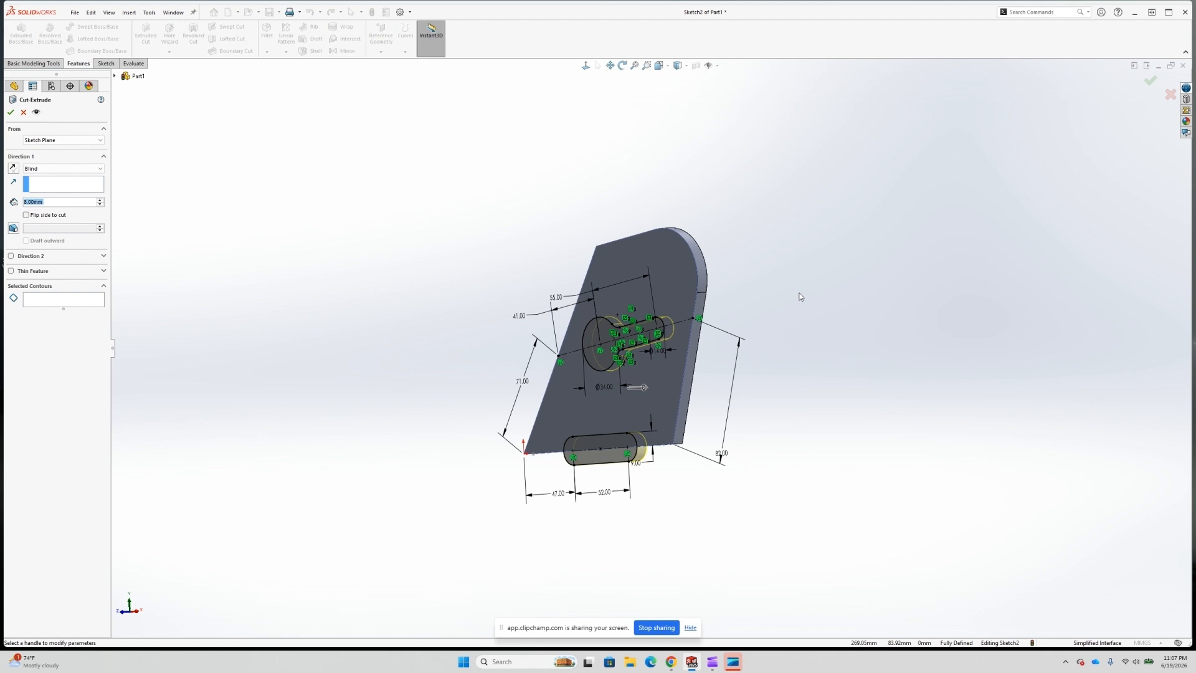
left_click(36, 170)
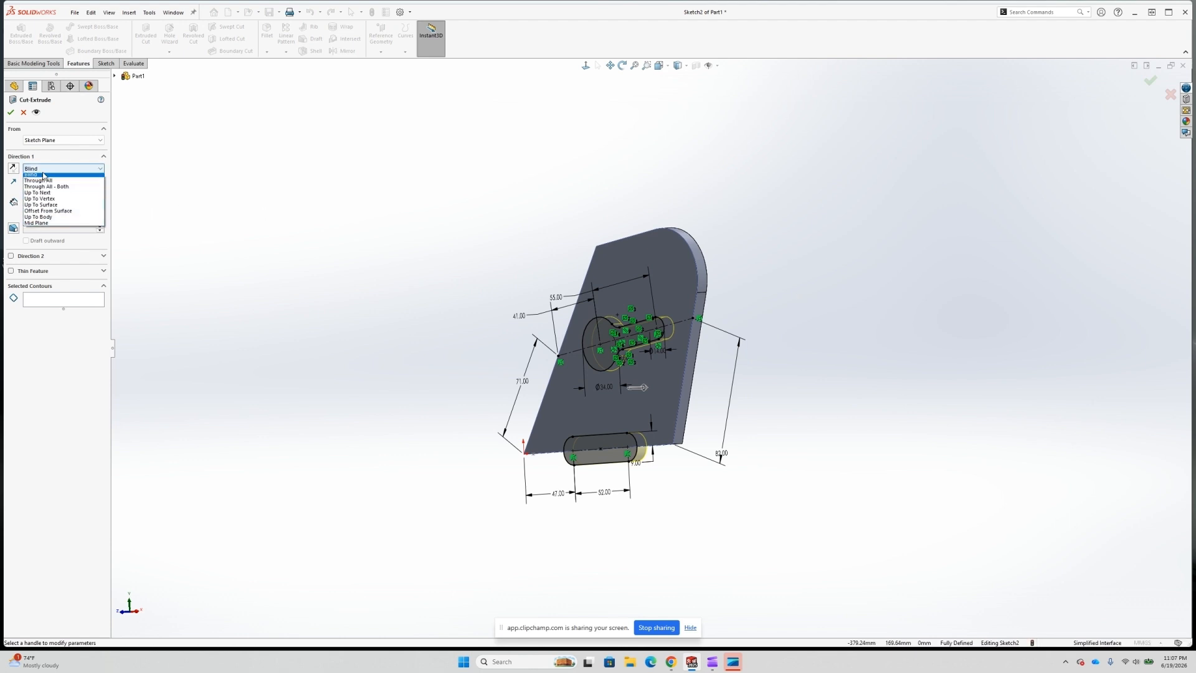
left_click(47, 185)
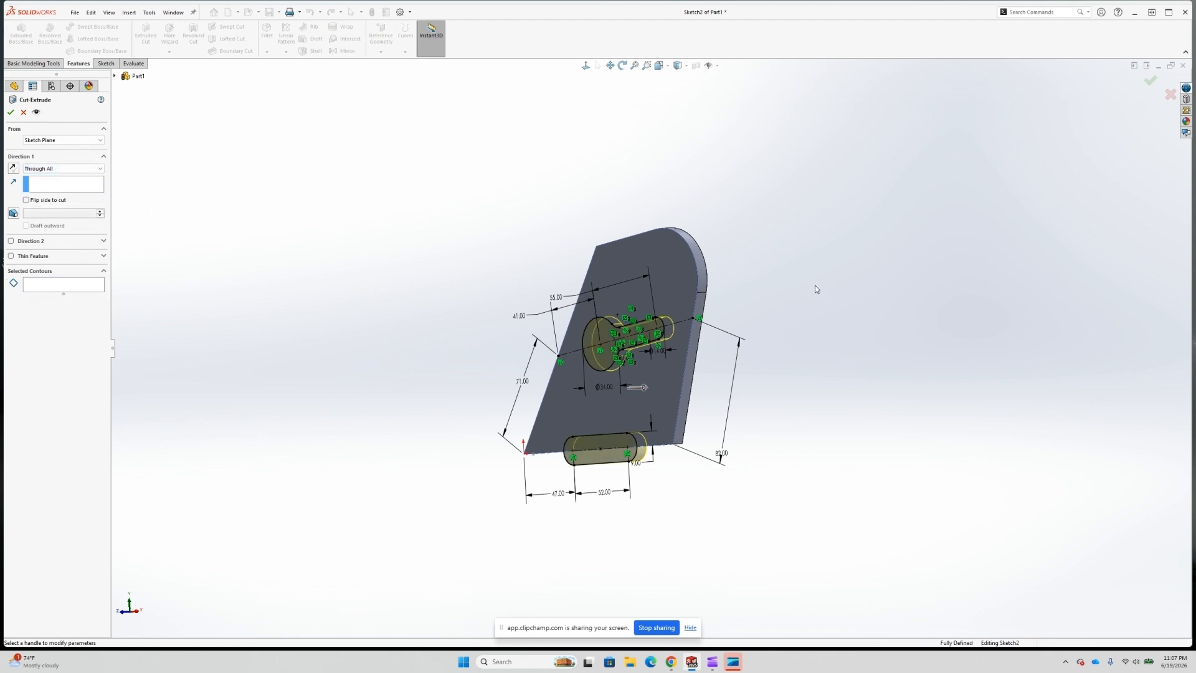
left_click(9, 113)
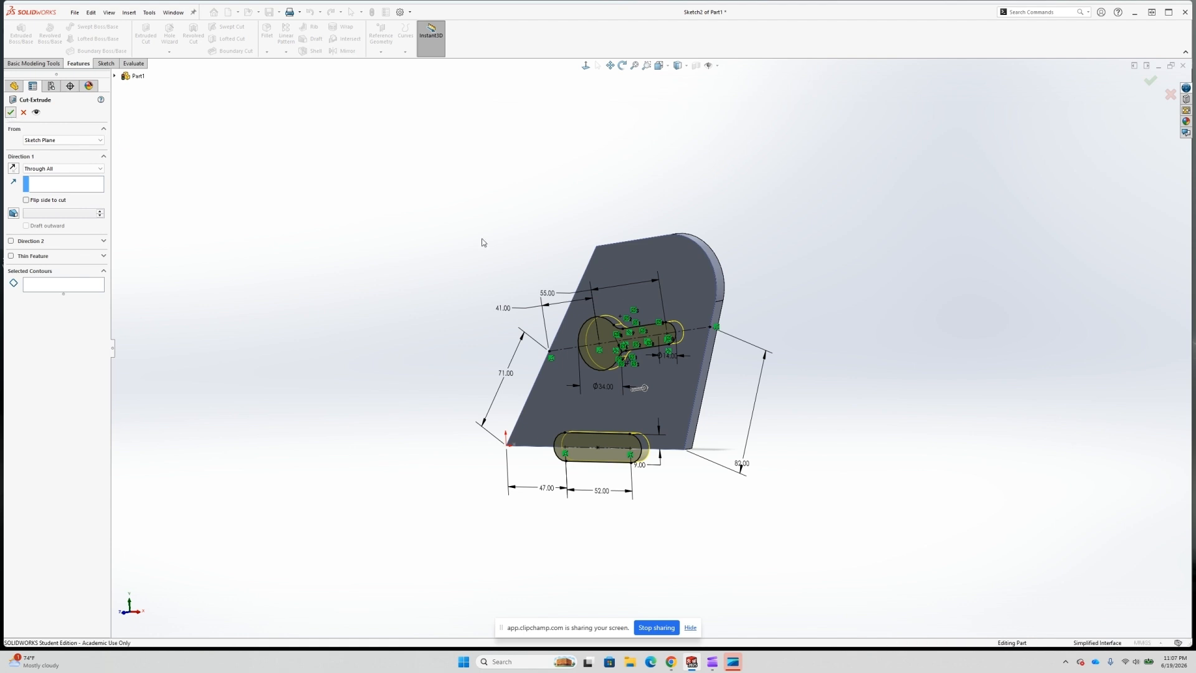
mouse_move(824, 328)
middle_mouse_down()
mouse_move(875, 299)
mouse_move(843, 323)
middle_mouse_up()
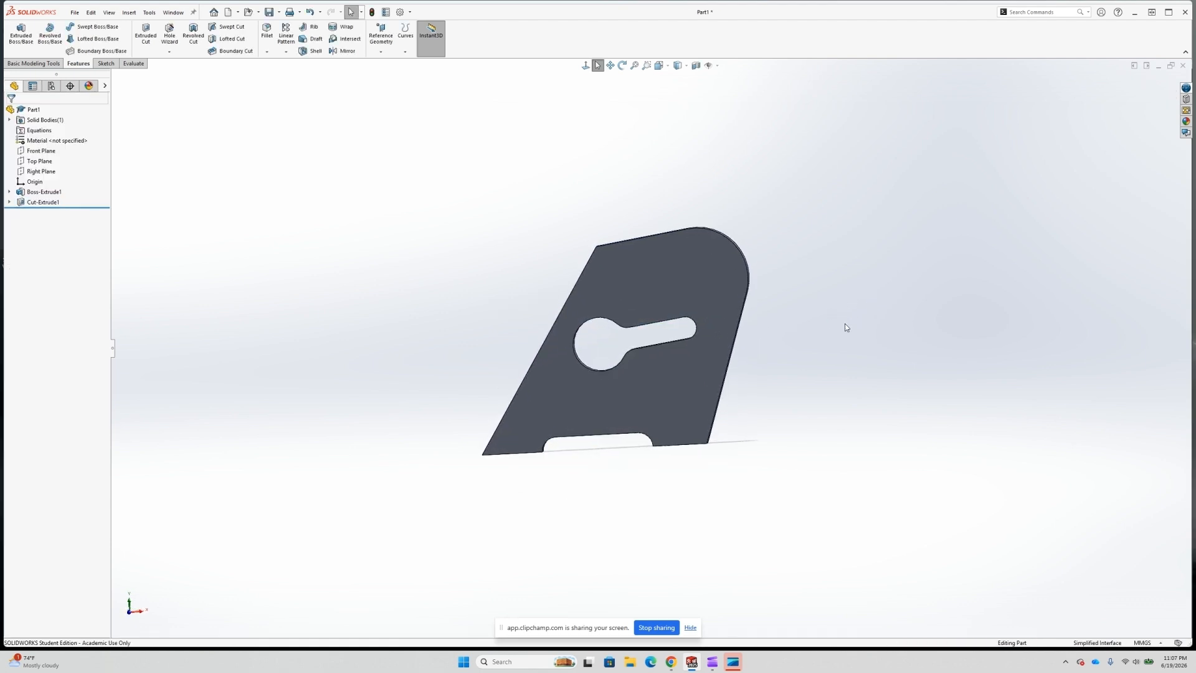
scroll(895, 262, "down", 2)
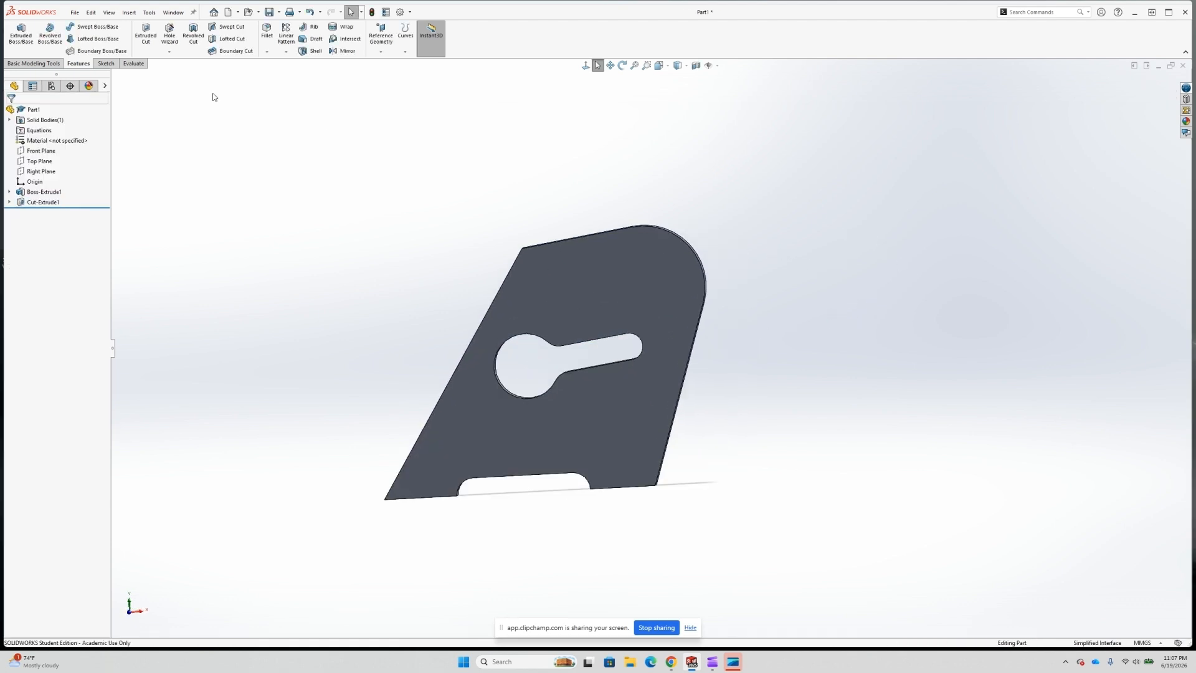
Evaluate the plate's mass properties and compare its volume with the target volume in the Practice Problem 2.6 PDF in the browser
left_click(133, 63)
left_click(79, 37)
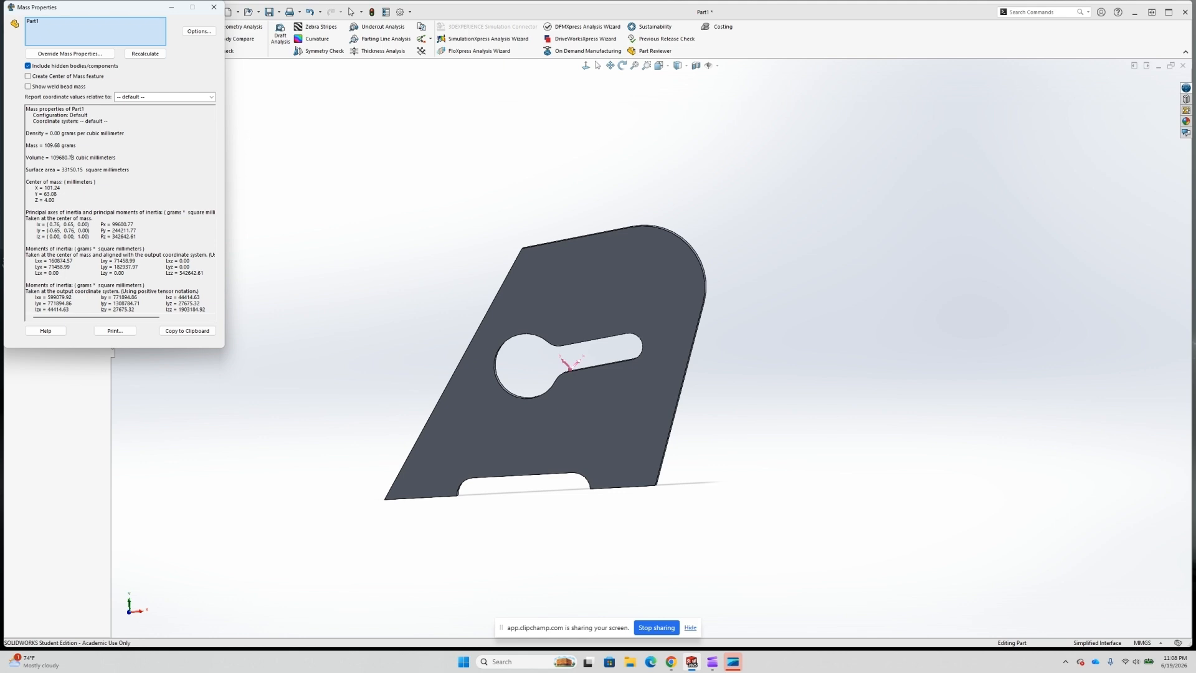
left_click_drag(0, 118, 310, 171)
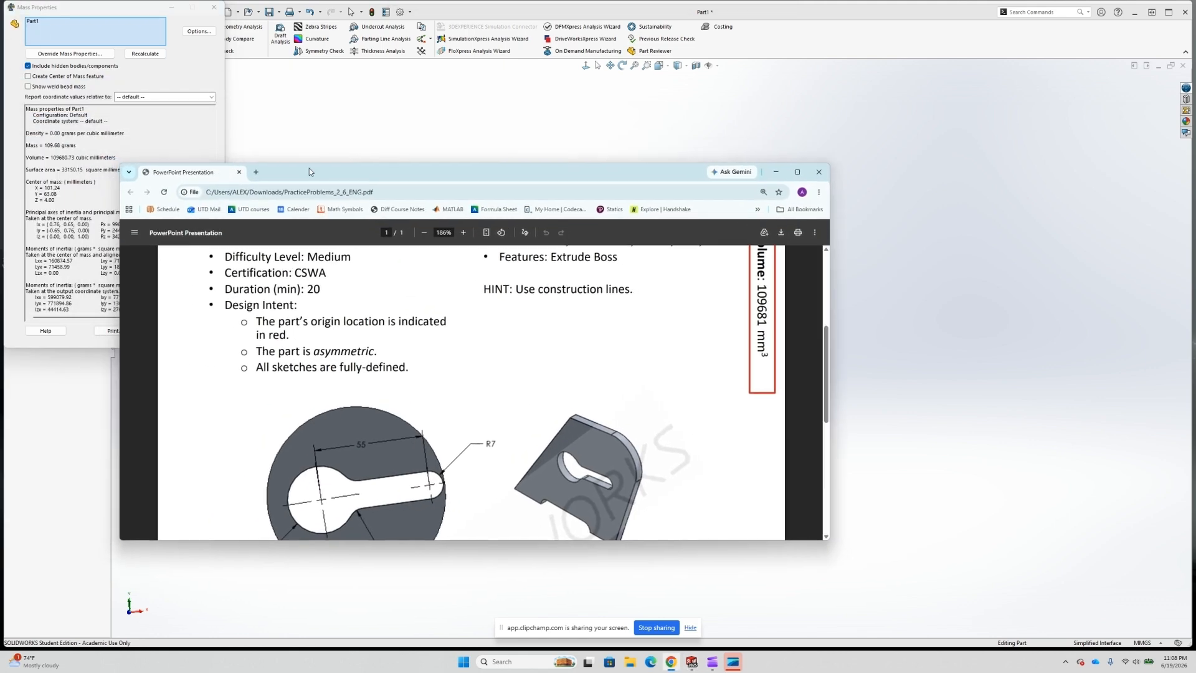
left_click(798, 173)
scroll(944, 339, "up", 1)
left_click_drag(880, 221, 891, 283)
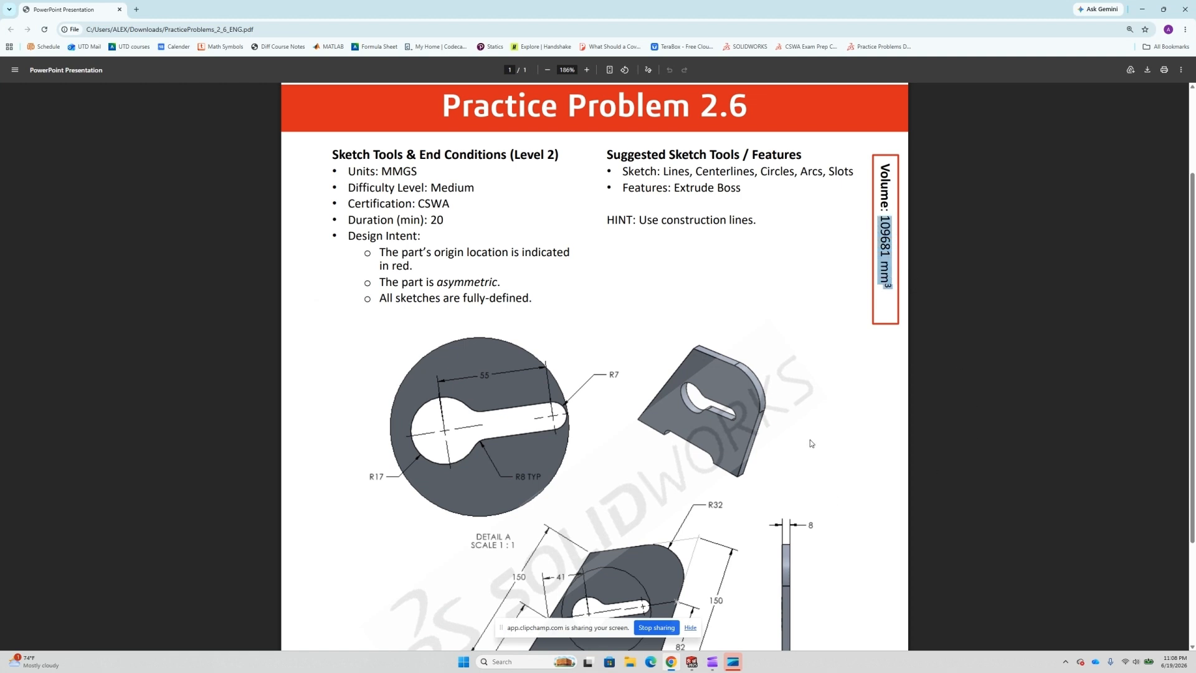